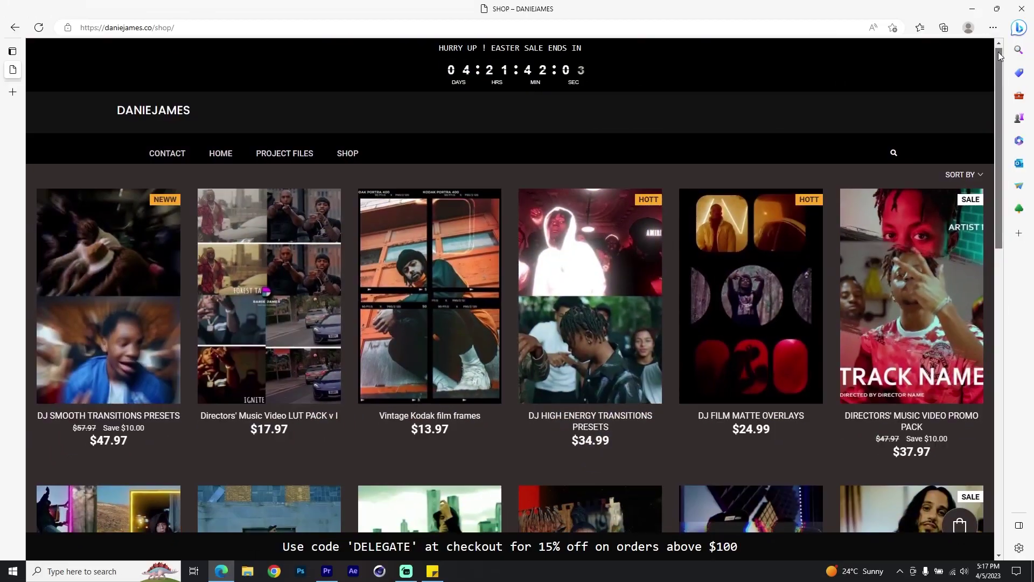
Scroll the DanieJames shop page down past SABER TRANSITIONS pack v1 and DARK KNIGHT DUMMO LUTS
{"action": "left_click_drag", "start_coordinate": [998, 54], "coordinate": [994, 72]}
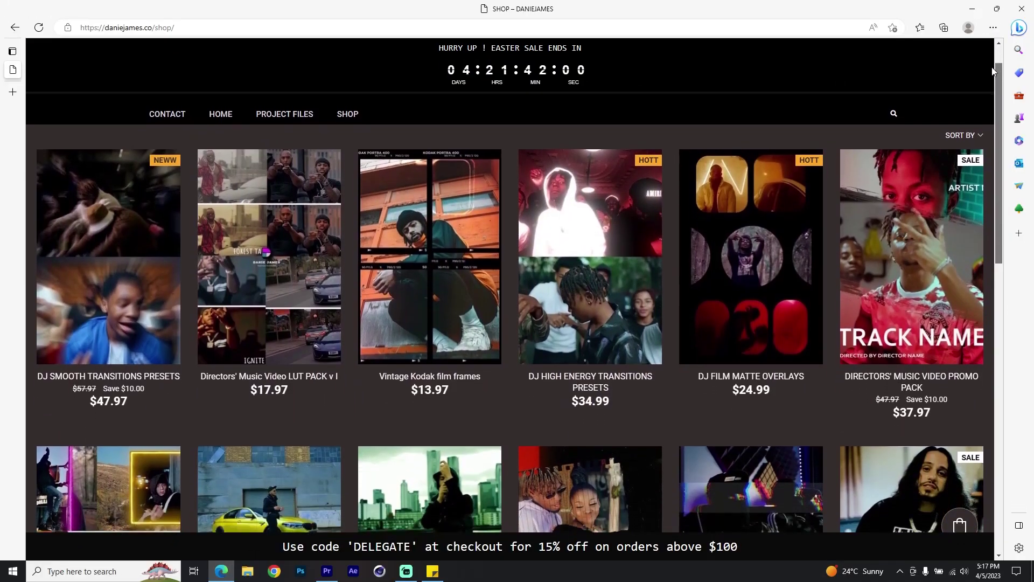
{"action": "scroll", "coordinate": [994, 72], "scroll_direction": "down", "scroll_amount": 3}
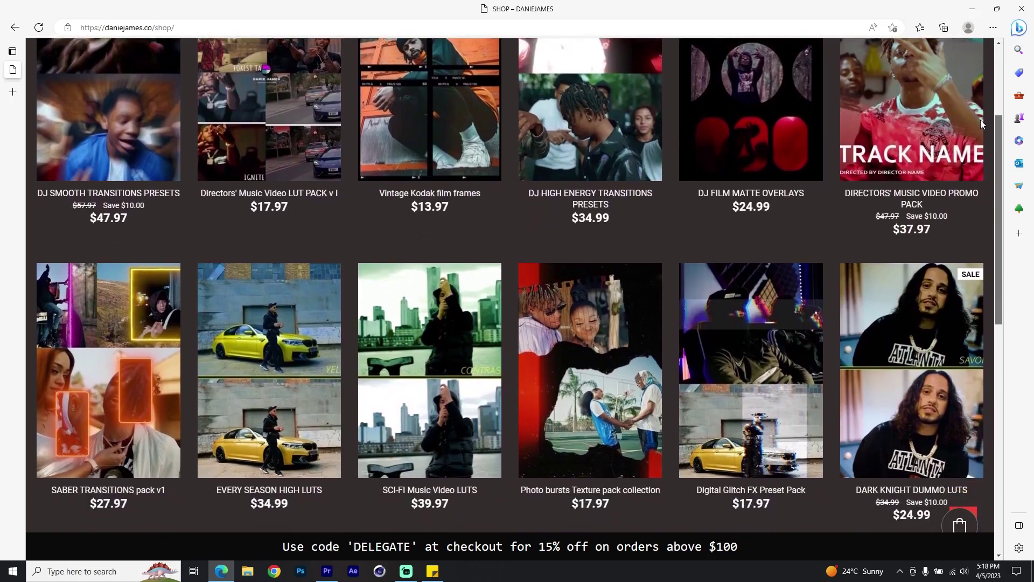
{"action": "scroll", "coordinate": [980, 123], "scroll_direction": "down", "scroll_amount": 3}
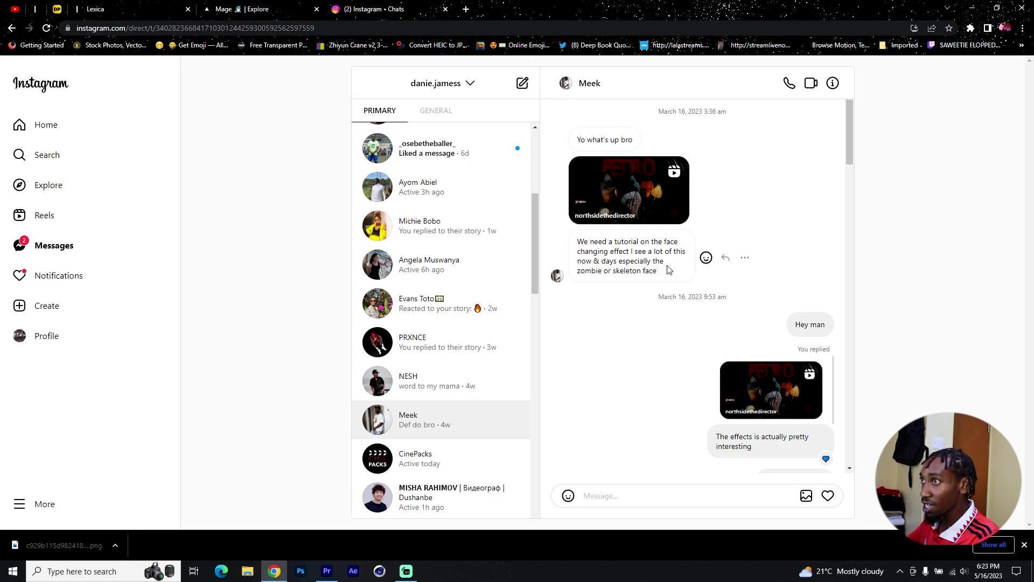
View the shared PEDRO reel from the chat, then browse its creator's profile page
{"action": "left_click", "coordinate": [630, 190]}
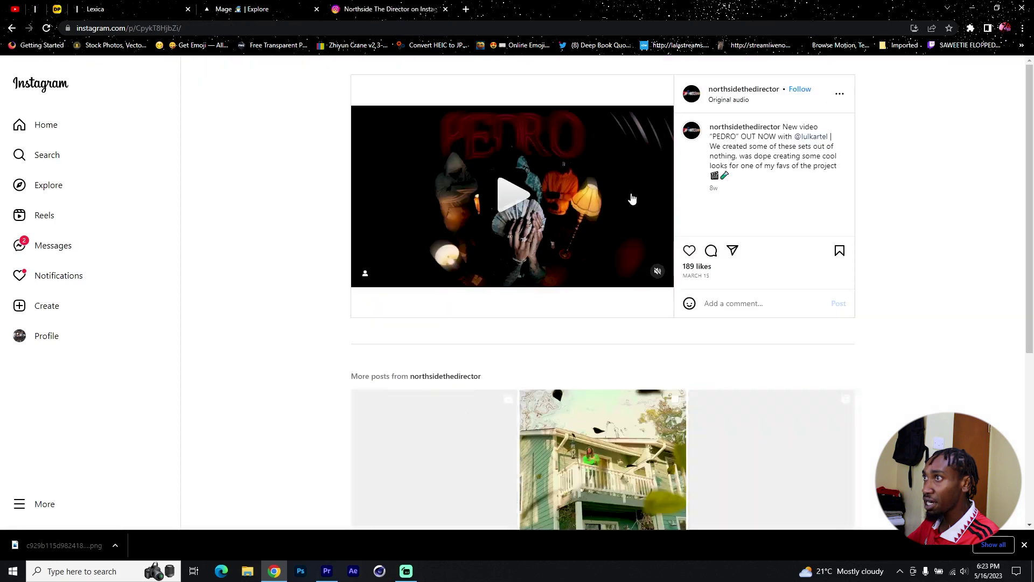
{"action": "mouse_move", "coordinate": [769, 132]}
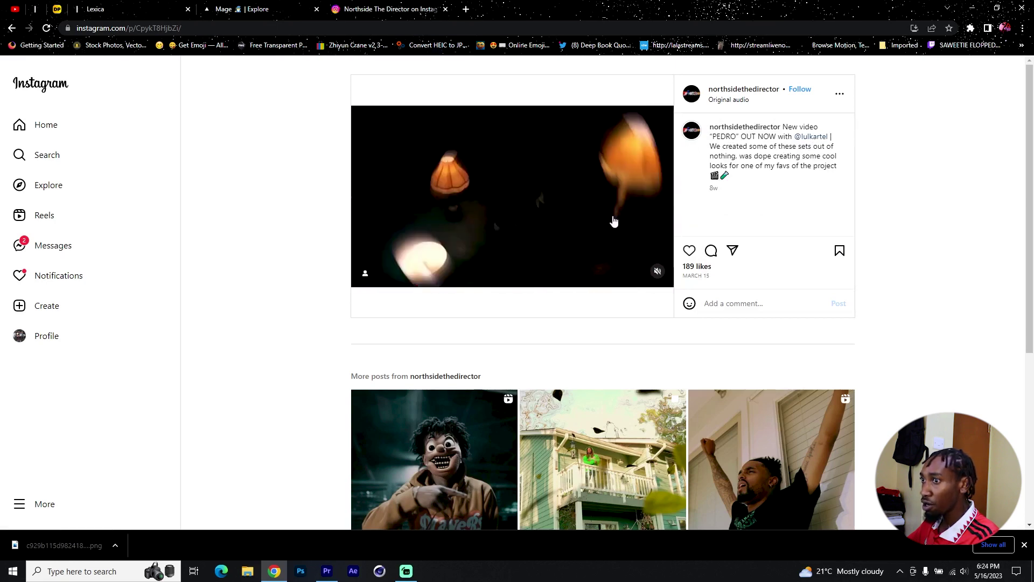
{"action": "left_click", "coordinate": [736, 92]}
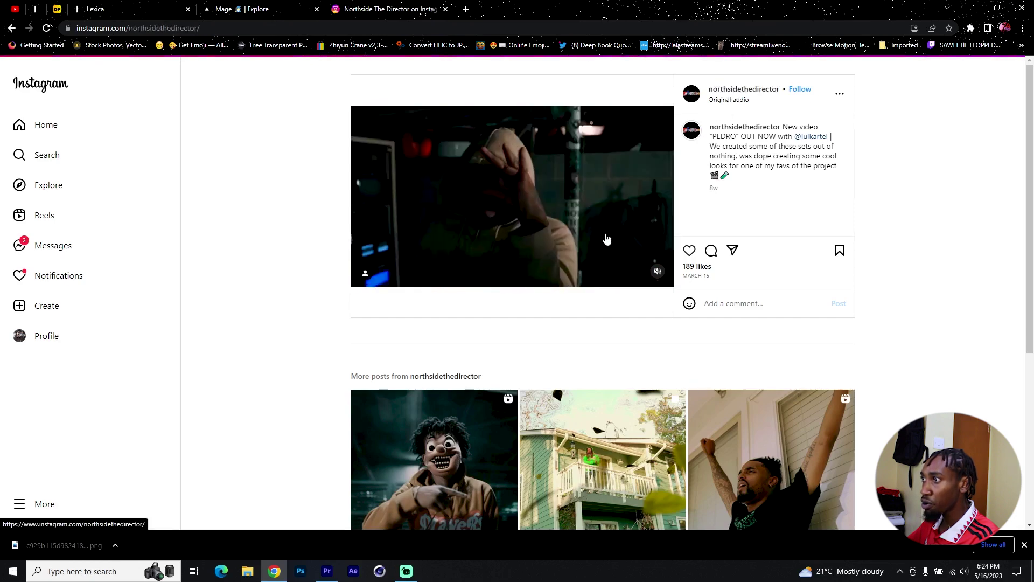
{"action": "scroll", "coordinate": [645, 251], "scroll_direction": "down", "scroll_amount": 13}
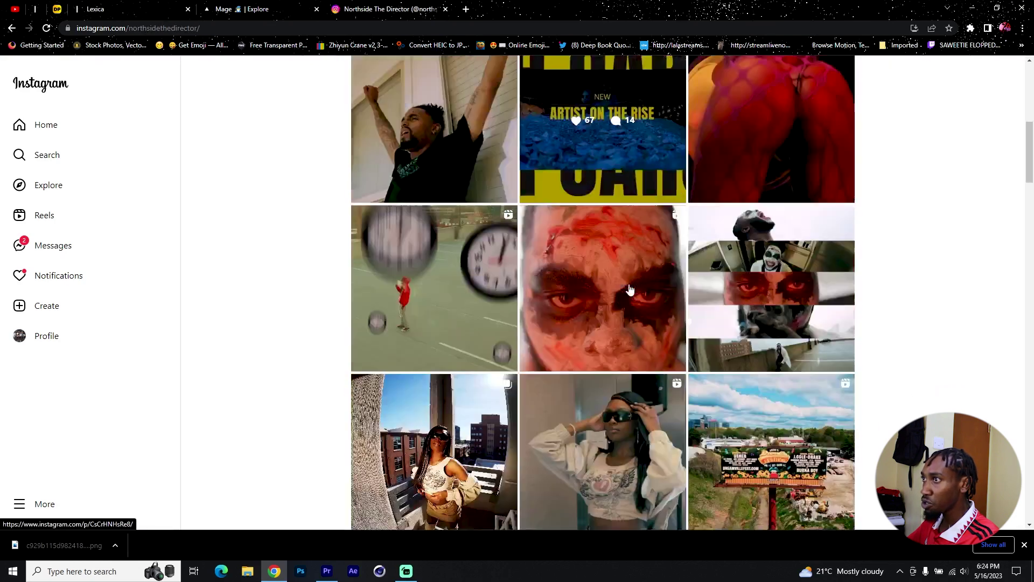
{"action": "scroll", "coordinate": [632, 297], "scroll_direction": "up", "scroll_amount": 8}
{"action": "scroll", "coordinate": [632, 296], "scroll_direction": "up", "scroll_amount": 5}
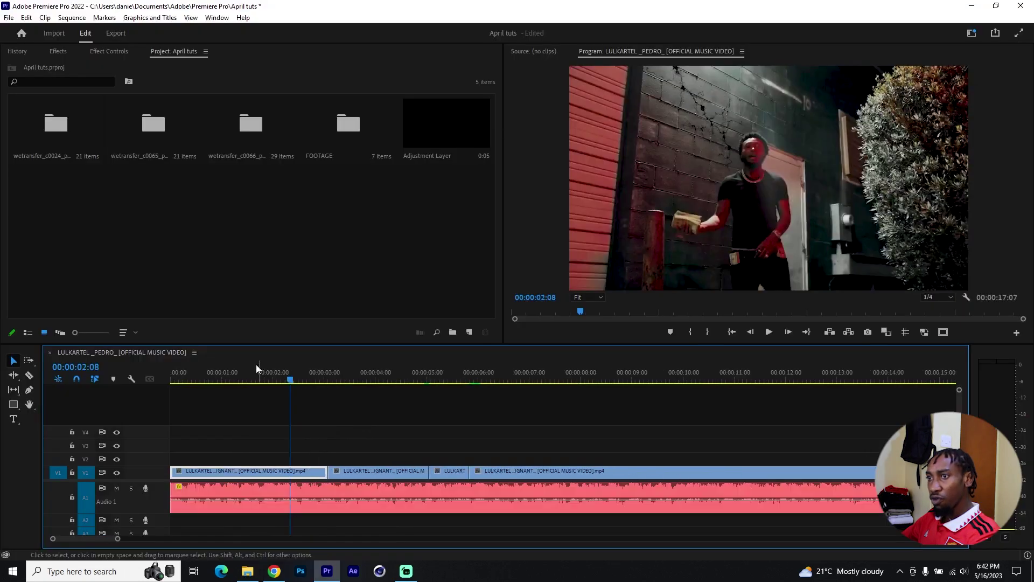
Split the clip near 3 seconds with Ctrl+K and lift the short rapper shot near 5 seconds onto V2
{"action": "left_click_drag", "start_coordinate": [298, 381], "coordinate": [331, 374]}
{"action": "key", "text": "ctrl+k"}
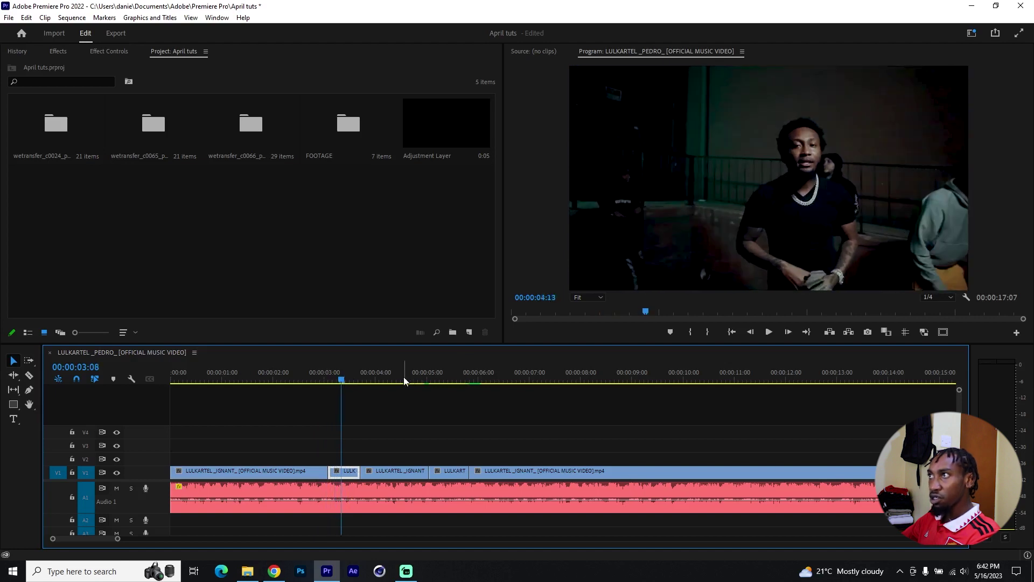
{"action": "left_click_drag", "start_coordinate": [405, 382], "coordinate": [442, 382]}
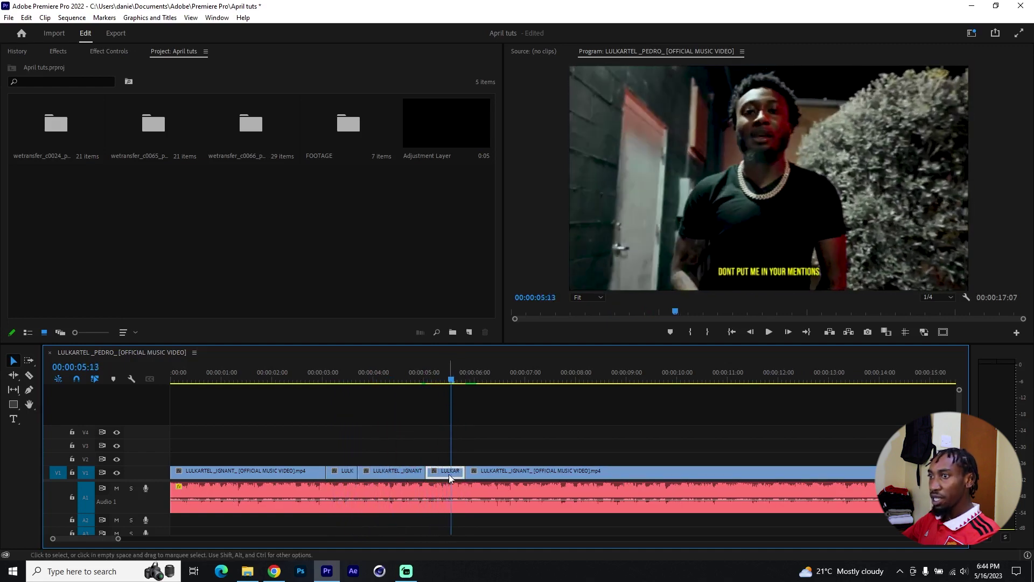
{"action": "left_click_drag", "start_coordinate": [450, 475], "coordinate": [446, 459]}
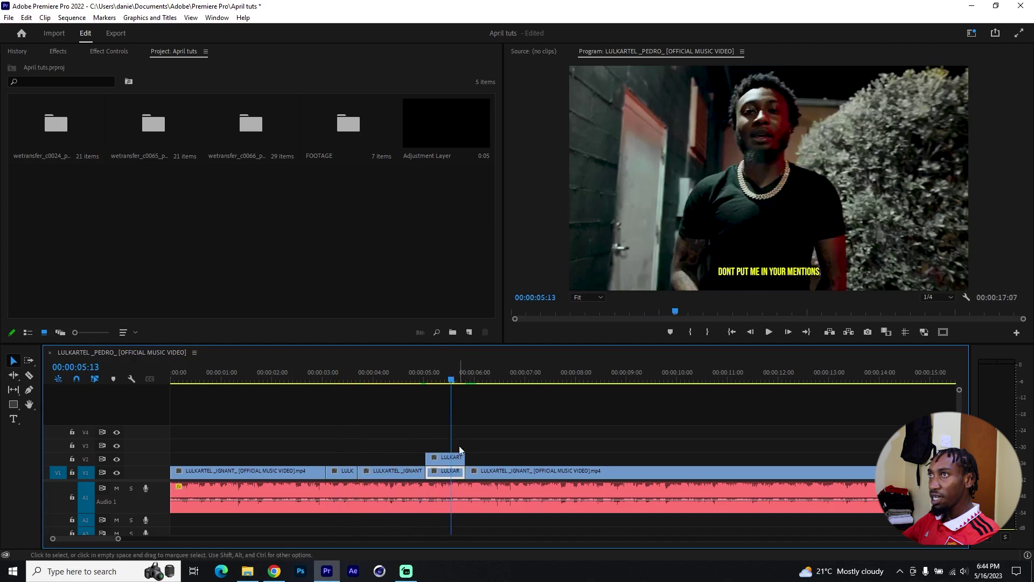
{"action": "right_click", "coordinate": [451, 457]}
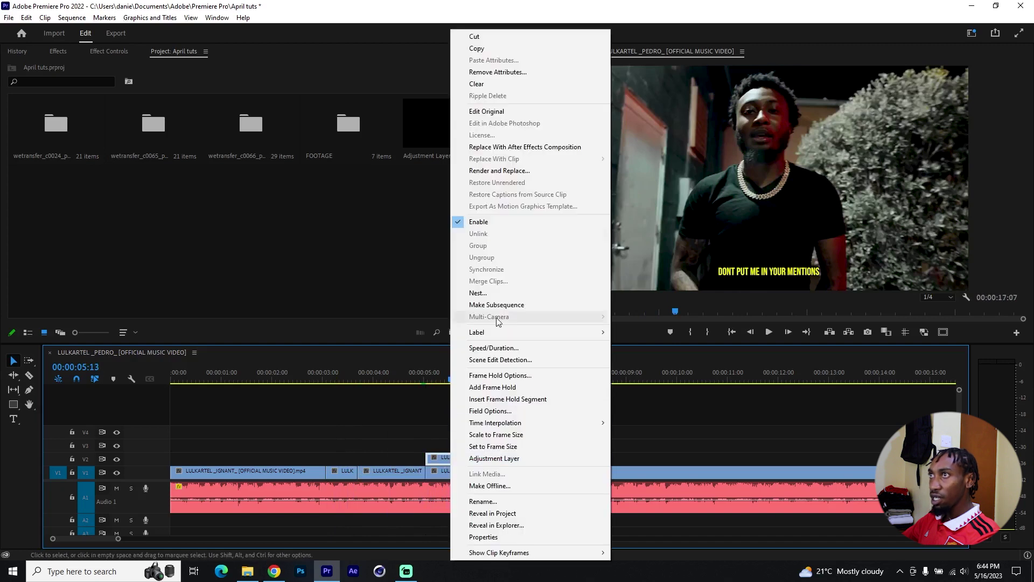
Replace the V2 clip with linked comp April tuts Linked Comp 03, preview it, and return to frame 3
{"action": "left_click", "coordinate": [516, 149]}
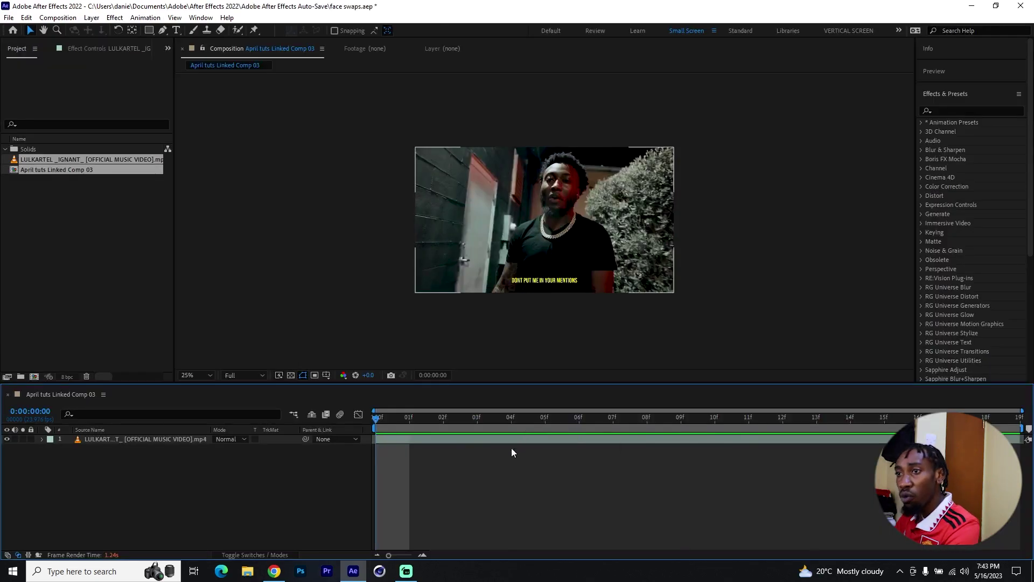
{"action": "key", "text": "space"}
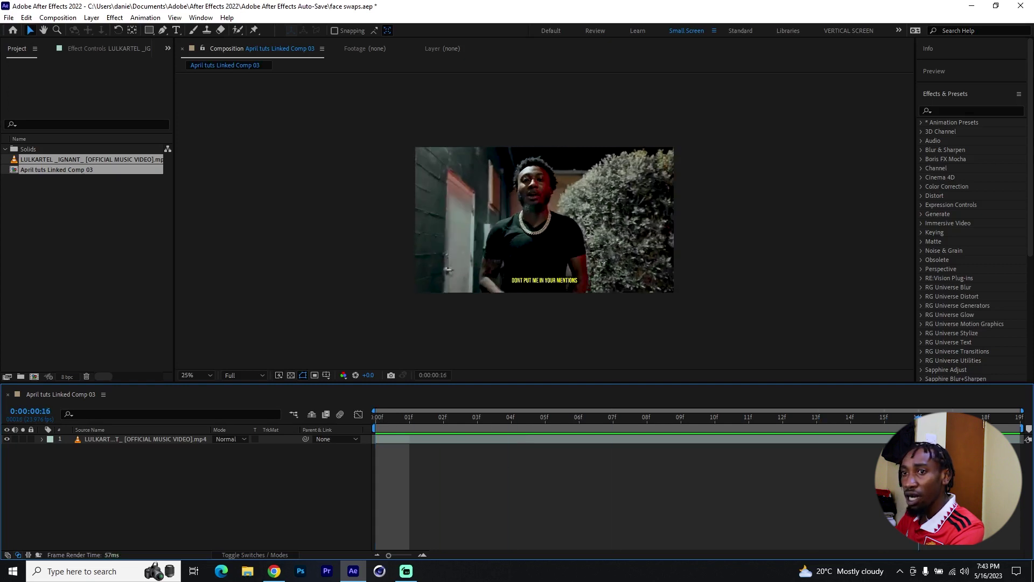
{"action": "left_click", "coordinate": [478, 418]}
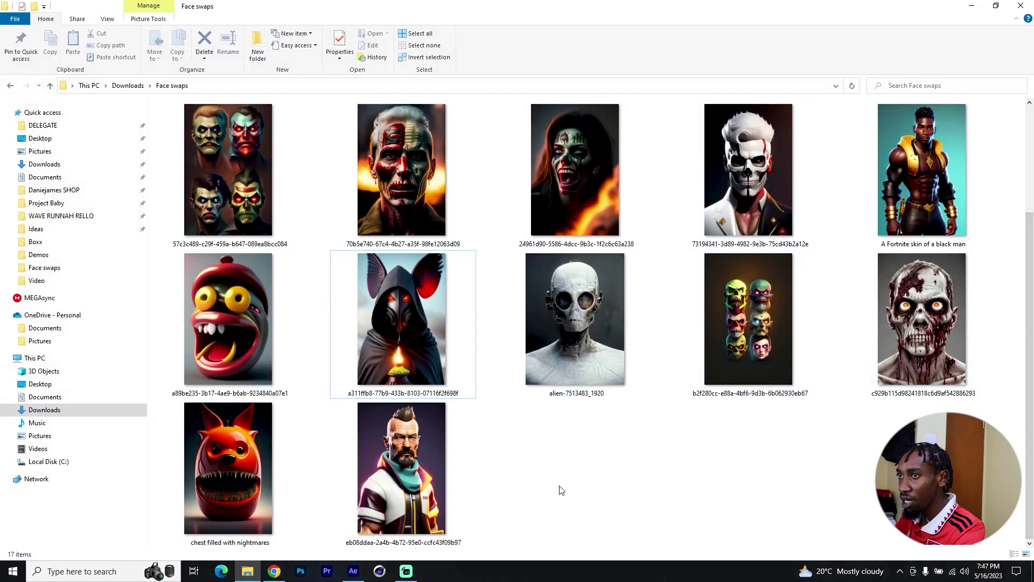
Step through the Face swaps images from the red laughing cartoon face to the zombie face
{"action": "left_click", "coordinate": [235, 314]}
{"action": "key", "text": "Right"}
{"action": "key", "text": "Right"}
{"action": "key", "text": "Right"}
{"action": "key", "text": "Right"}
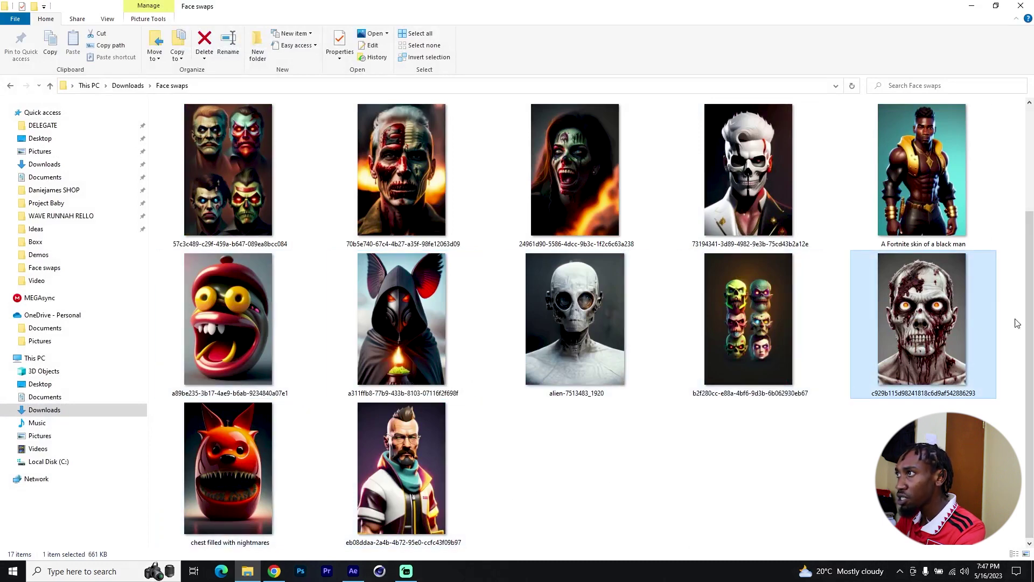
{"action": "scroll", "coordinate": [1032, 305], "scroll_direction": "up", "scroll_amount": 1}
{"action": "scroll", "coordinate": [1031, 305], "scroll_direction": "up", "scroll_amount": 2}
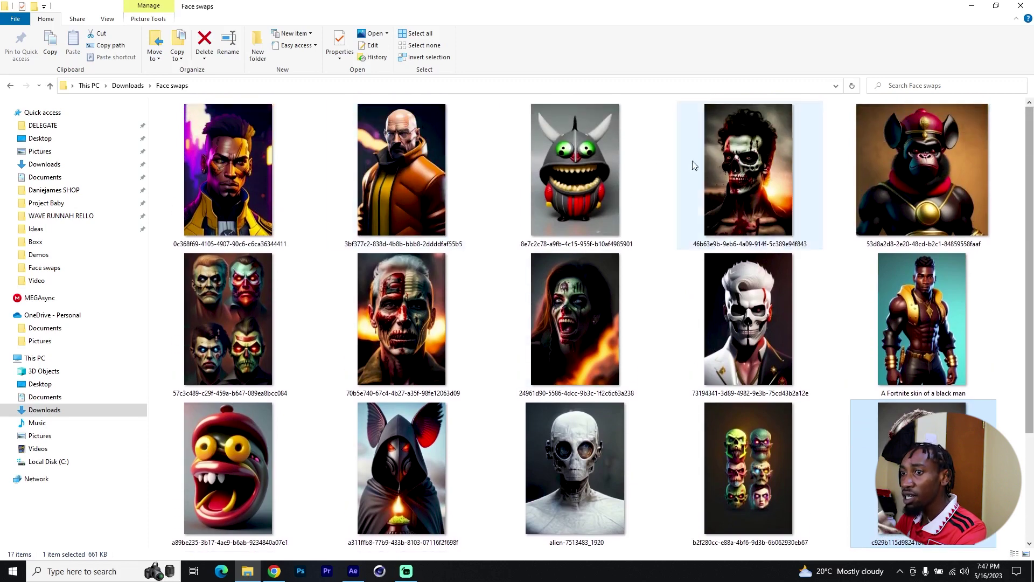
{"action": "left_click", "coordinate": [273, 572]}
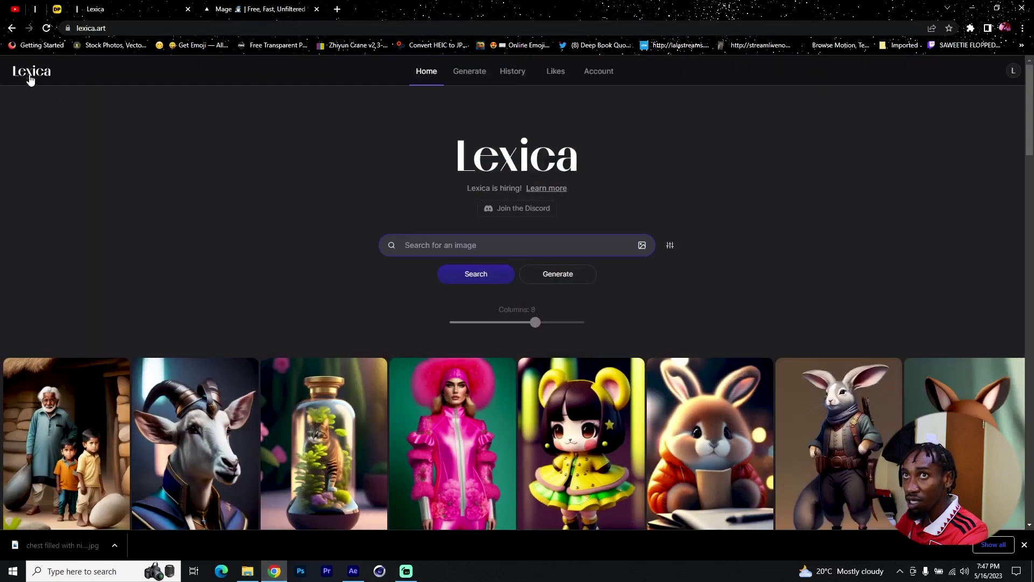
Glance at the Mage page, then return to Lexica and scroll its page
{"action": "left_click", "coordinate": [291, 11]}
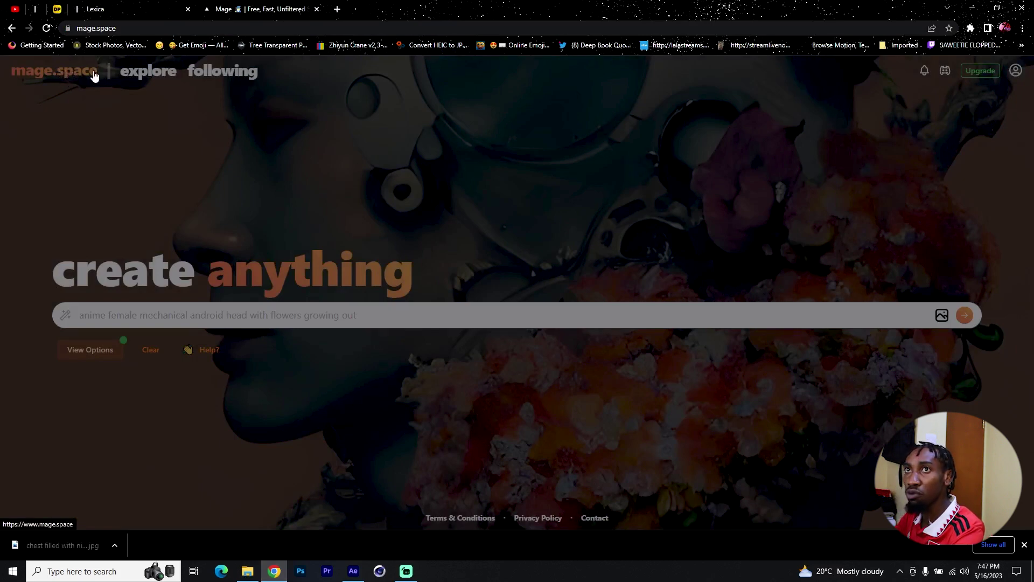
{"action": "left_click", "coordinate": [103, 15]}
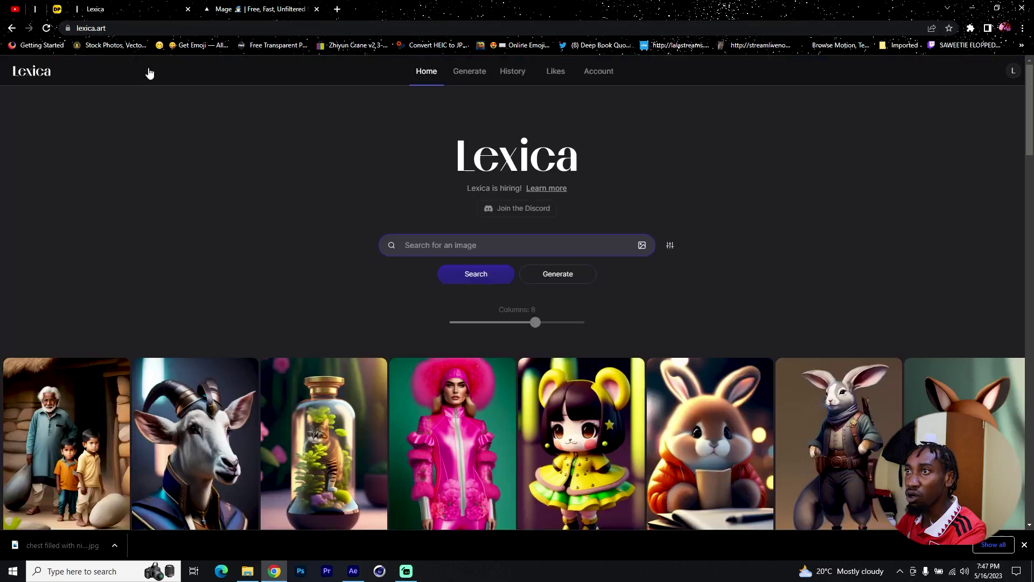
{"action": "scroll", "coordinate": [450, 304], "scroll_direction": "down", "scroll_amount": 4}
{"action": "scroll", "coordinate": [457, 249], "scroll_direction": "up", "scroll_amount": 4}
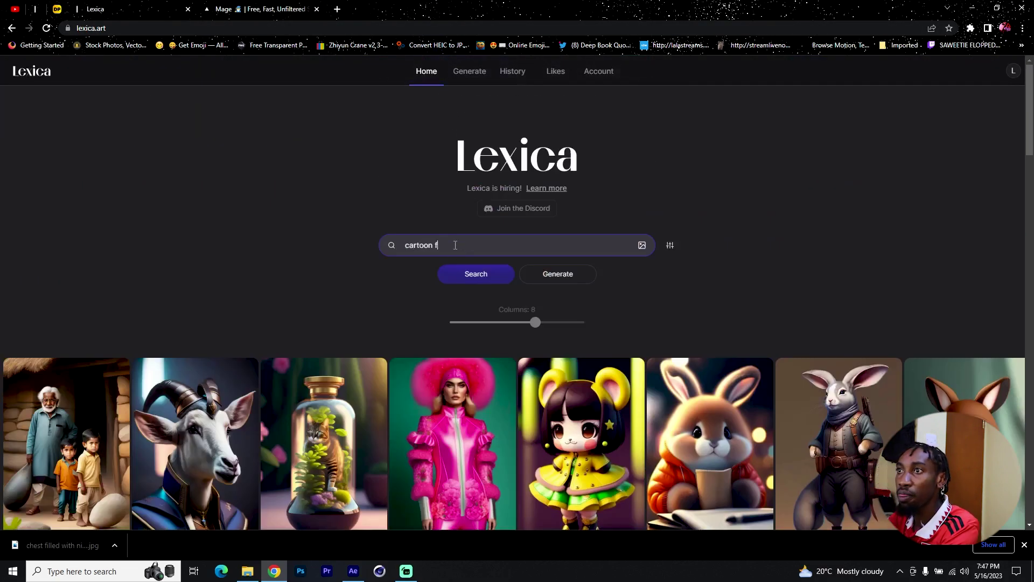
Search Lexica for cartoon face images and scroll through the results
{"action": "type", "text": "ace"}
{"action": "key", "text": "Return"}
{"action": "scroll", "coordinate": [799, 146], "scroll_direction": "down", "scroll_amount": 4}
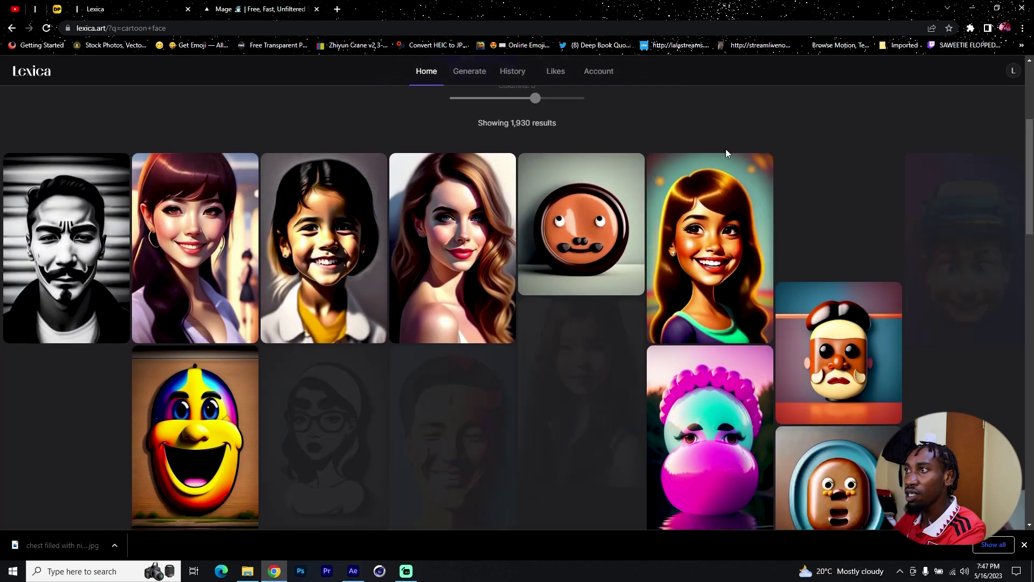
{"action": "scroll", "coordinate": [726, 149], "scroll_direction": "down", "scroll_amount": 7}
{"action": "scroll", "coordinate": [787, 225], "scroll_direction": "up", "scroll_amount": 6}
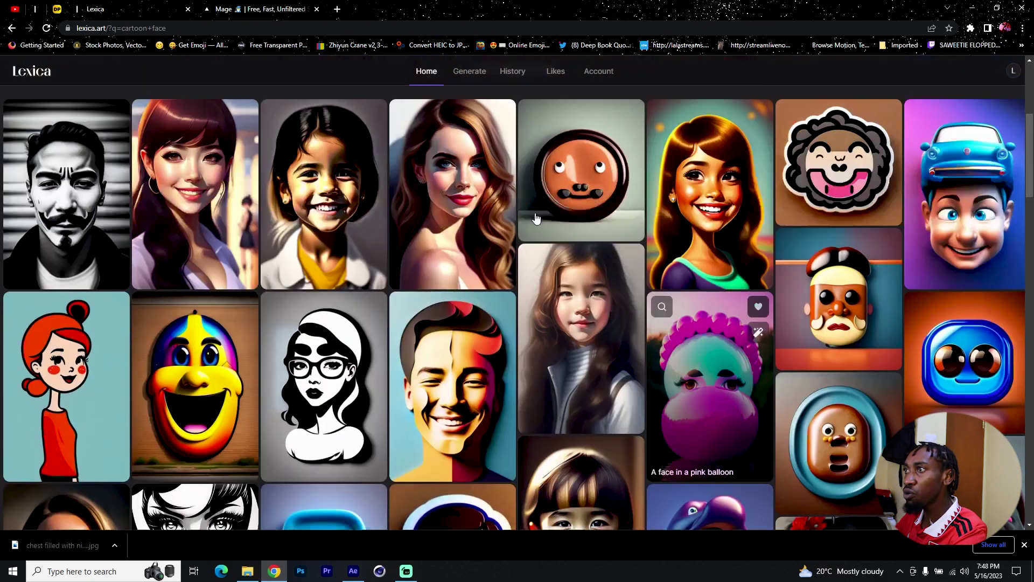
{"action": "scroll", "coordinate": [536, 215], "scroll_direction": "up", "scroll_amount": 4}
{"action": "scroll", "coordinate": [586, 210], "scroll_direction": "down", "scroll_amount": 6}
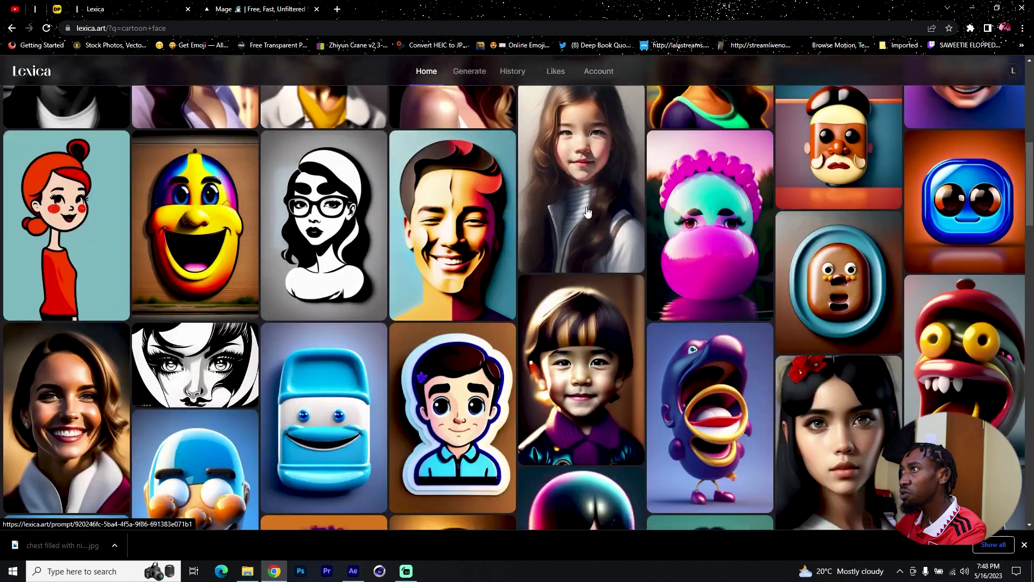
{"action": "scroll", "coordinate": [587, 212], "scroll_direction": "down", "scroll_amount": 2}
{"action": "scroll", "coordinate": [717, 315], "scroll_direction": "down", "scroll_amount": 5}
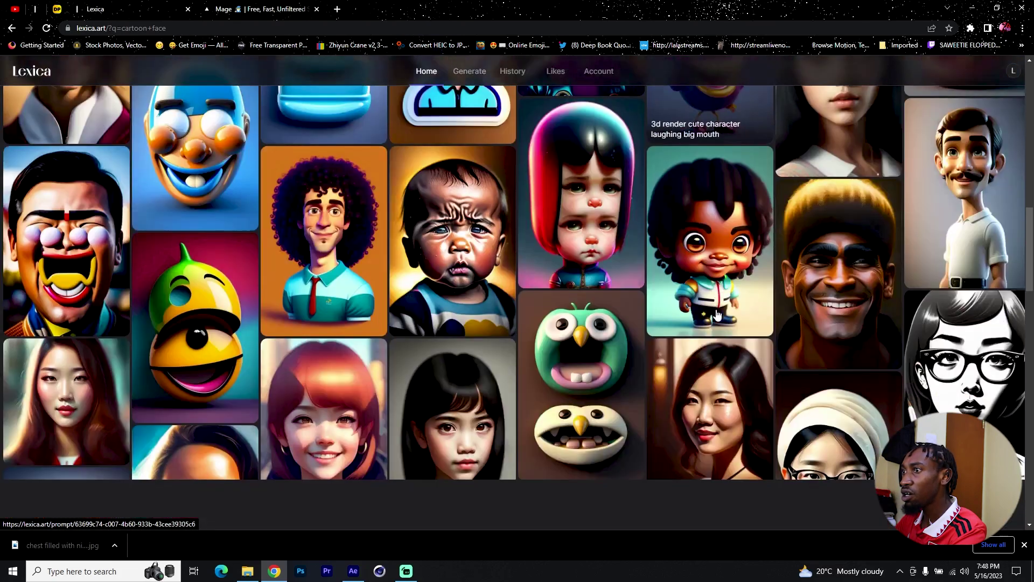
{"action": "scroll", "coordinate": [717, 315], "scroll_direction": "down", "scroll_amount": 4}
{"action": "scroll", "coordinate": [868, 240], "scroll_direction": "up", "scroll_amount": 6}
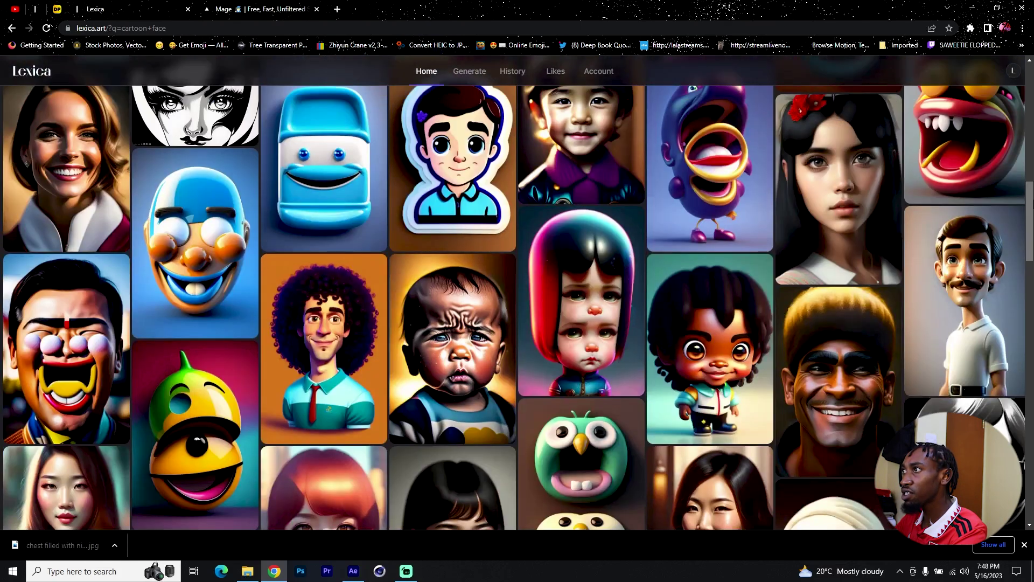
{"action": "scroll", "coordinate": [978, 217], "scroll_direction": "up", "scroll_amount": 2}
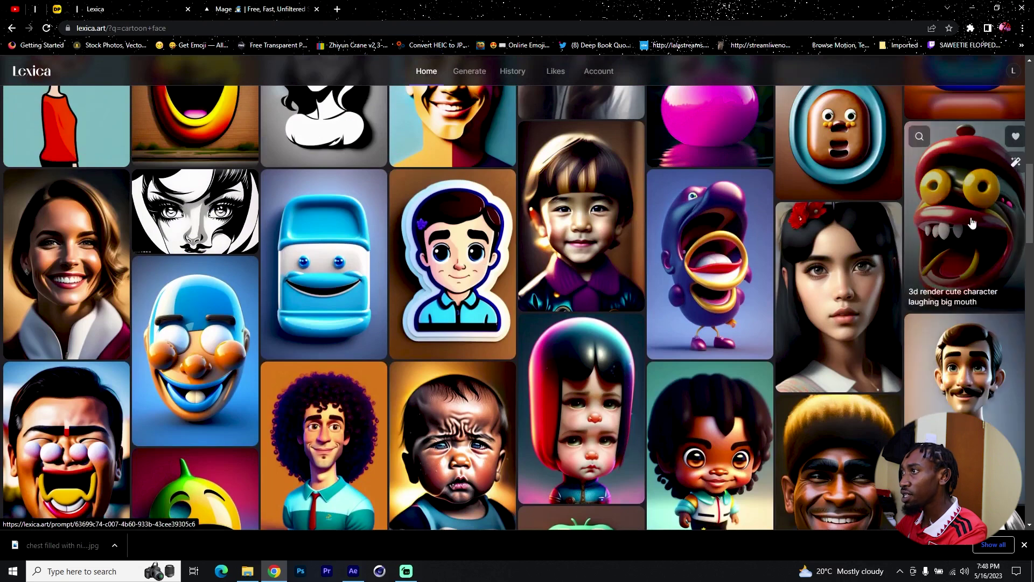
{"action": "scroll", "coordinate": [972, 222], "scroll_direction": "up", "scroll_amount": 2}
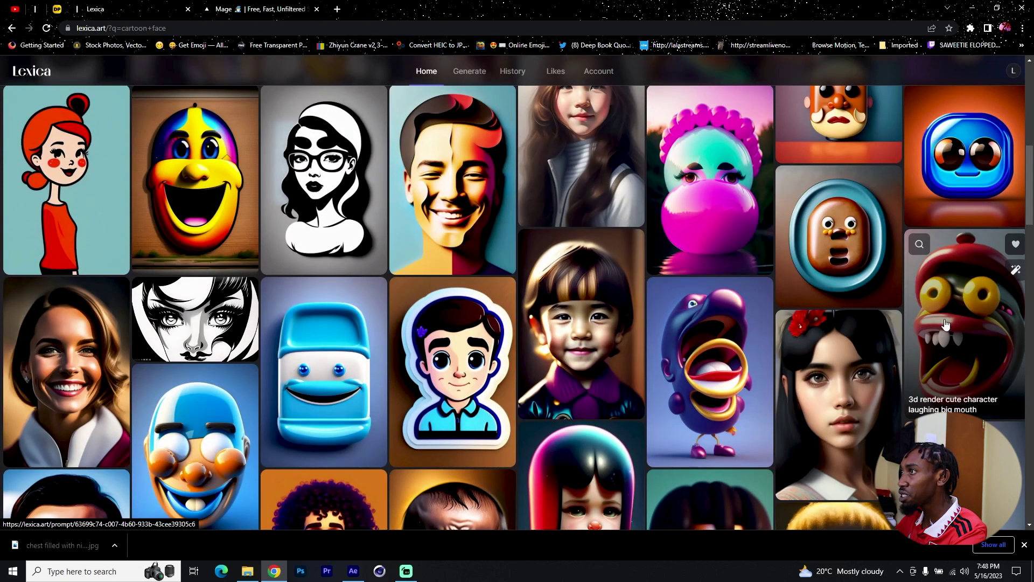
Find images similar to the red laughing character and browse the 1,912 matches
{"action": "left_click", "coordinate": [921, 246]}
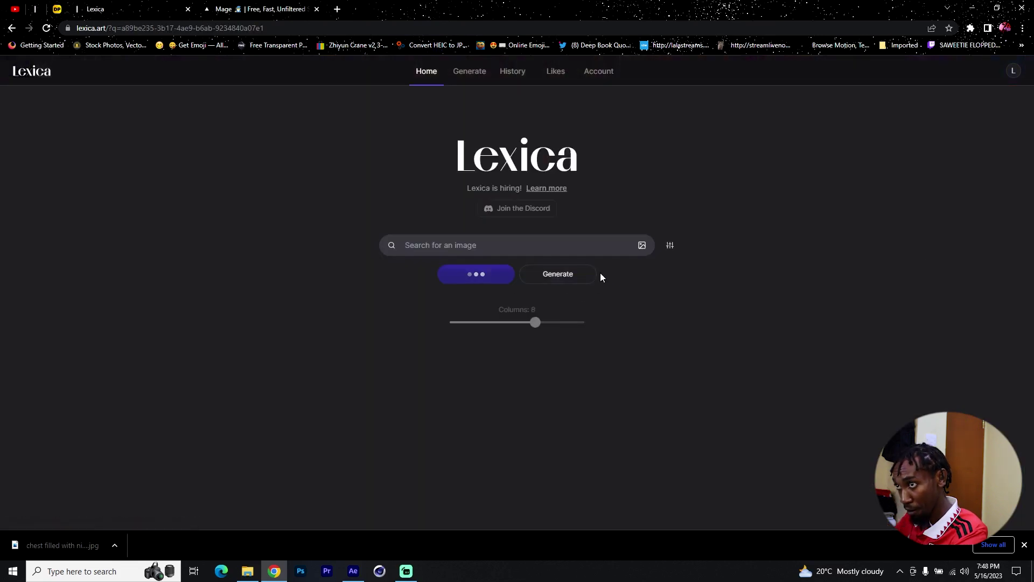
{"action": "scroll", "coordinate": [639, 321], "scroll_direction": "down", "scroll_amount": 5}
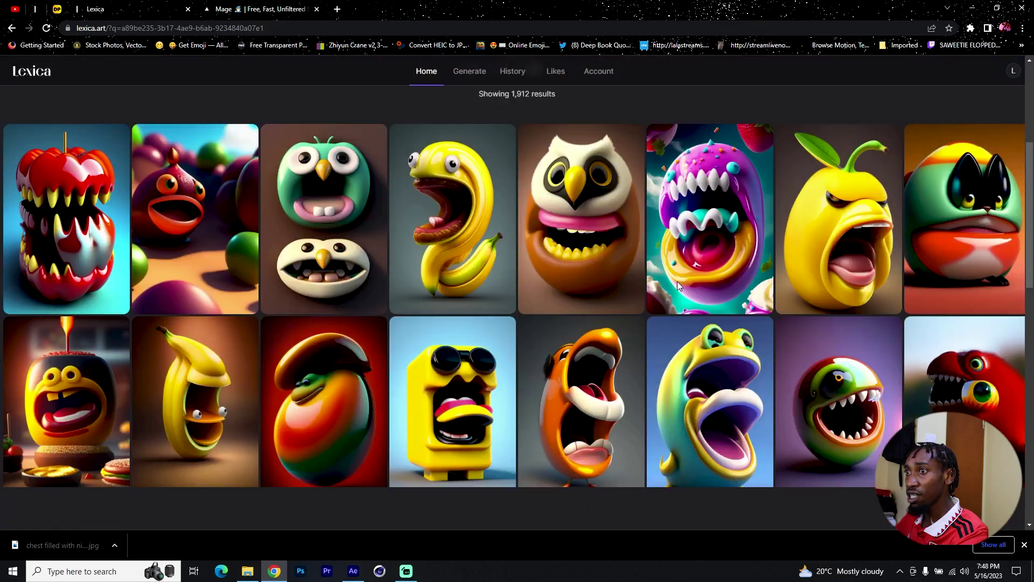
{"action": "scroll", "coordinate": [662, 265], "scroll_direction": "down", "scroll_amount": 9}
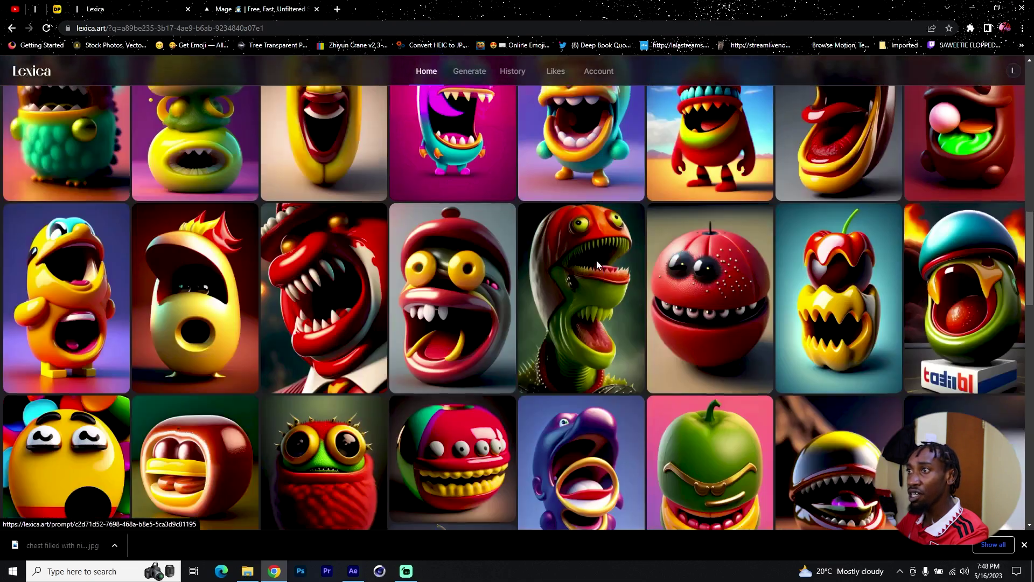
{"action": "scroll", "coordinate": [597, 260], "scroll_direction": "up", "scroll_amount": 4}
{"action": "scroll", "coordinate": [593, 237], "scroll_direction": "down", "scroll_amount": 10}
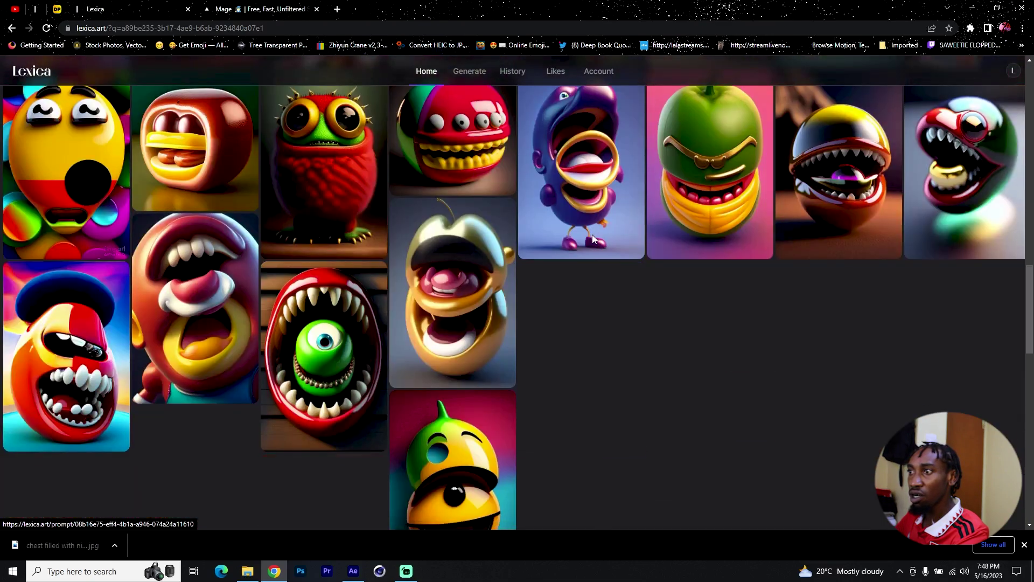
{"action": "scroll", "coordinate": [445, 287], "scroll_direction": "down", "scroll_amount": 5}
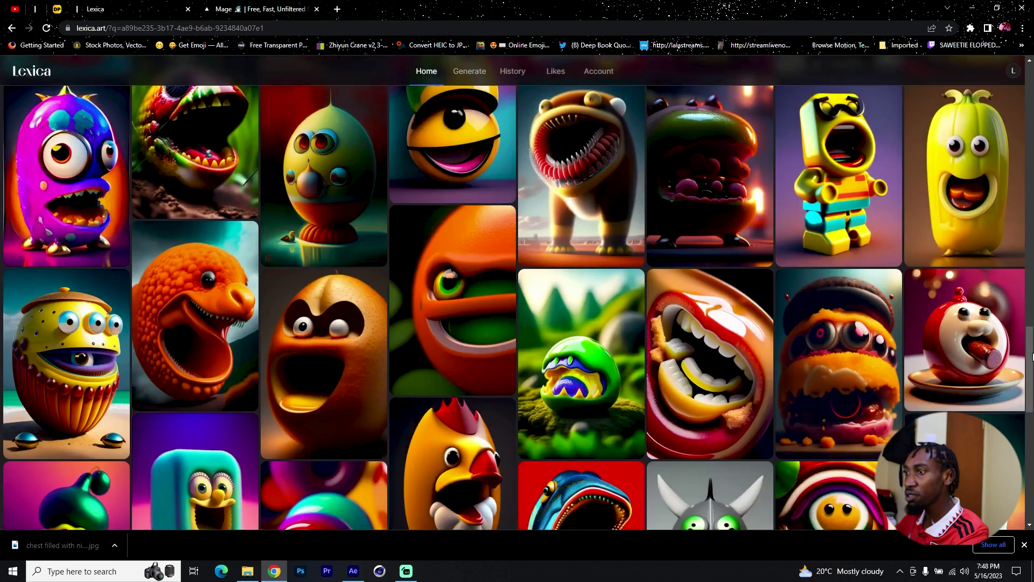
{"action": "key", "text": "Home"}
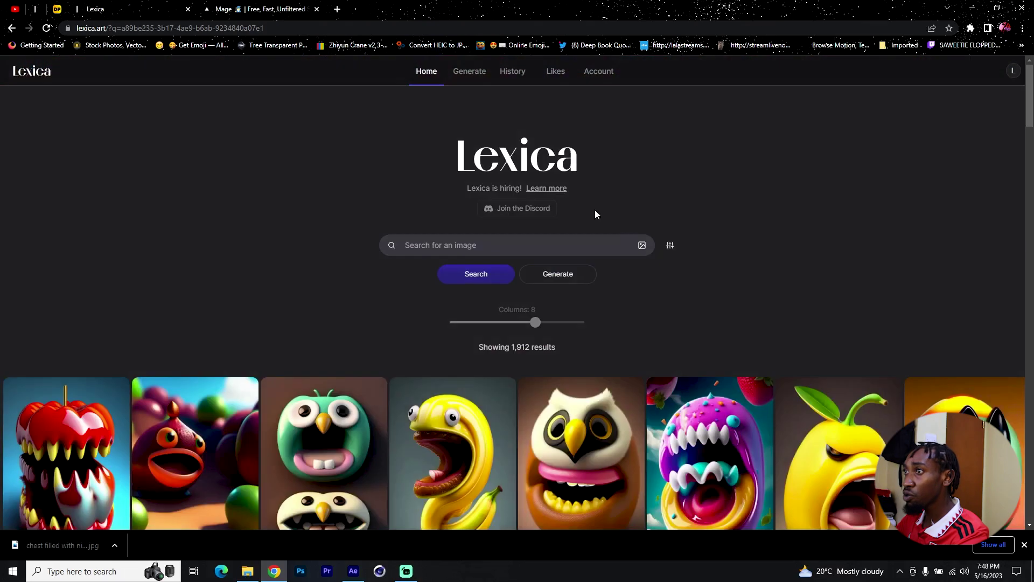
Reverse-search Lexica with the horned monster image and scroll through the matches
{"action": "left_click", "coordinate": [643, 247]}
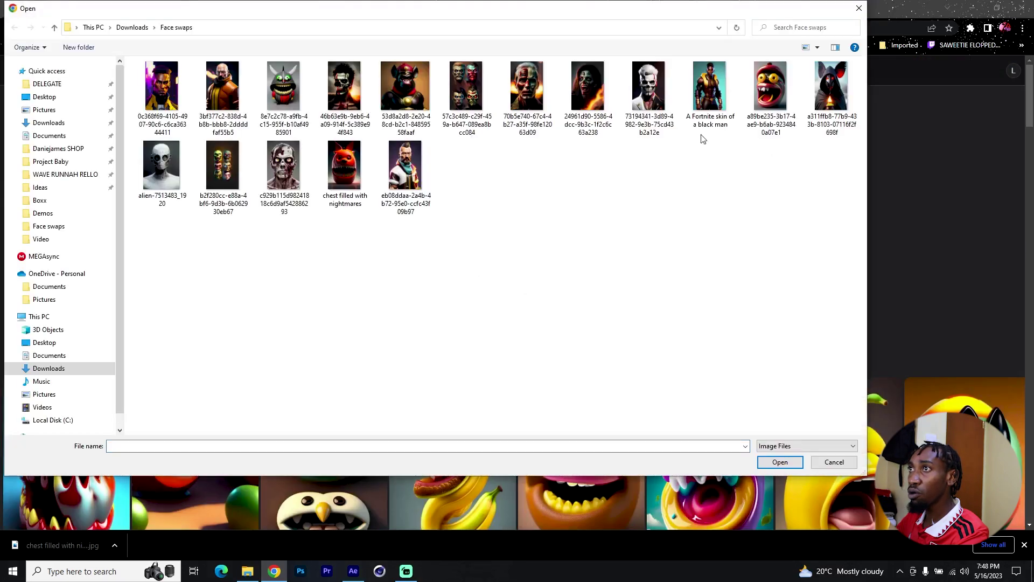
{"action": "left_click", "coordinate": [830, 86]}
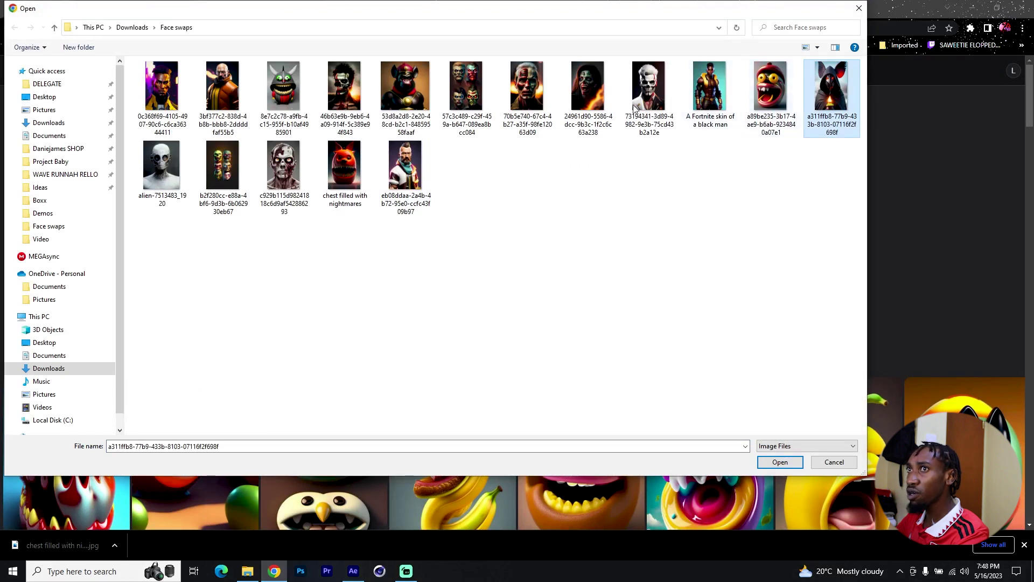
{"action": "double_click", "coordinate": [275, 104]}
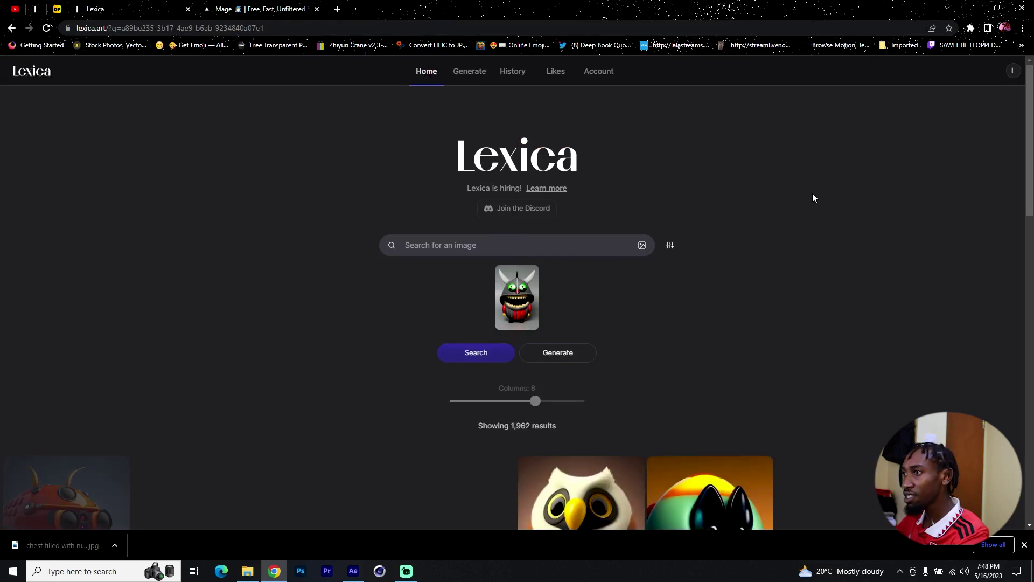
{"action": "scroll", "coordinate": [812, 196], "scroll_direction": "down", "scroll_amount": 6}
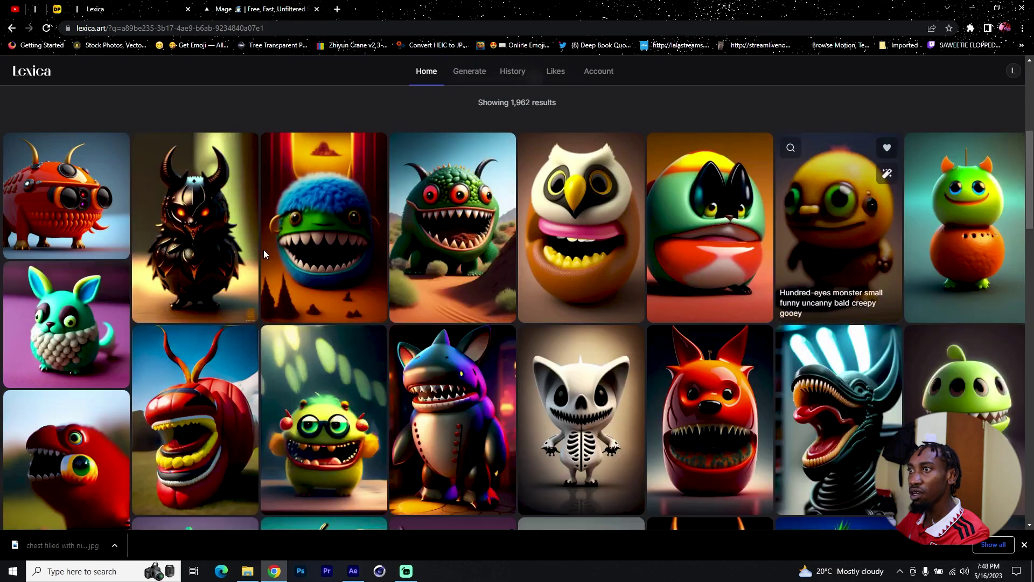
{"action": "scroll", "coordinate": [577, 249], "scroll_direction": "down", "scroll_amount": 8}
{"action": "scroll", "coordinate": [578, 248], "scroll_direction": "down", "scroll_amount": 10}
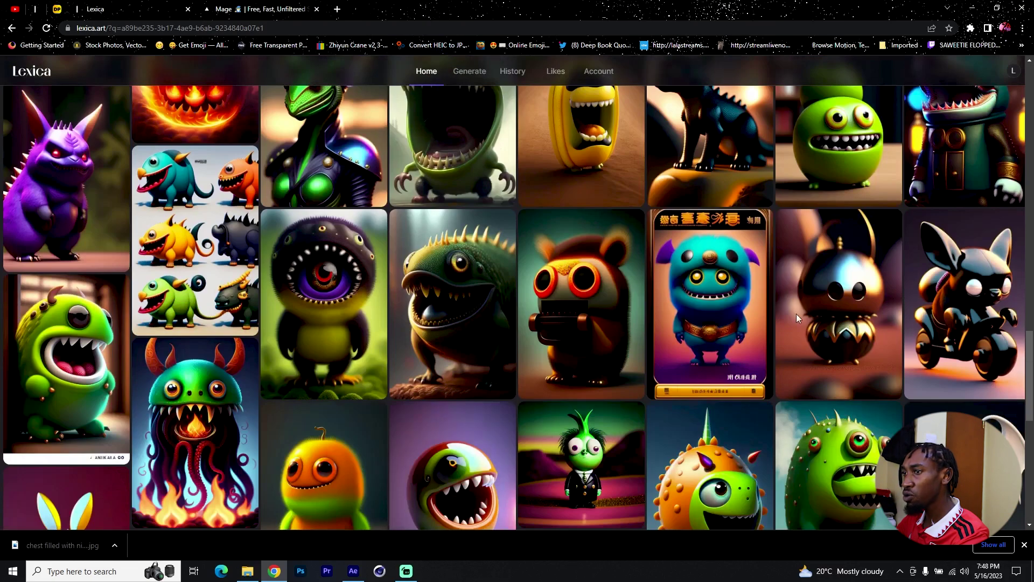
{"action": "scroll", "coordinate": [790, 314], "scroll_direction": "down", "scroll_amount": 10}
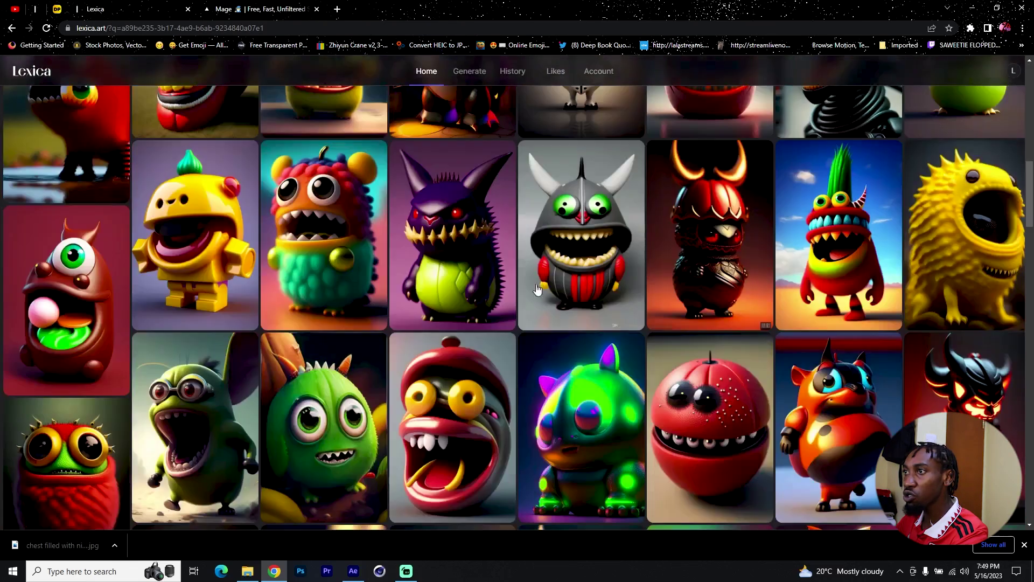
{"action": "scroll", "coordinate": [592, 275], "scroll_direction": "down", "scroll_amount": 10}
{"action": "scroll", "coordinate": [642, 283], "scroll_direction": "up", "scroll_amount": 5}
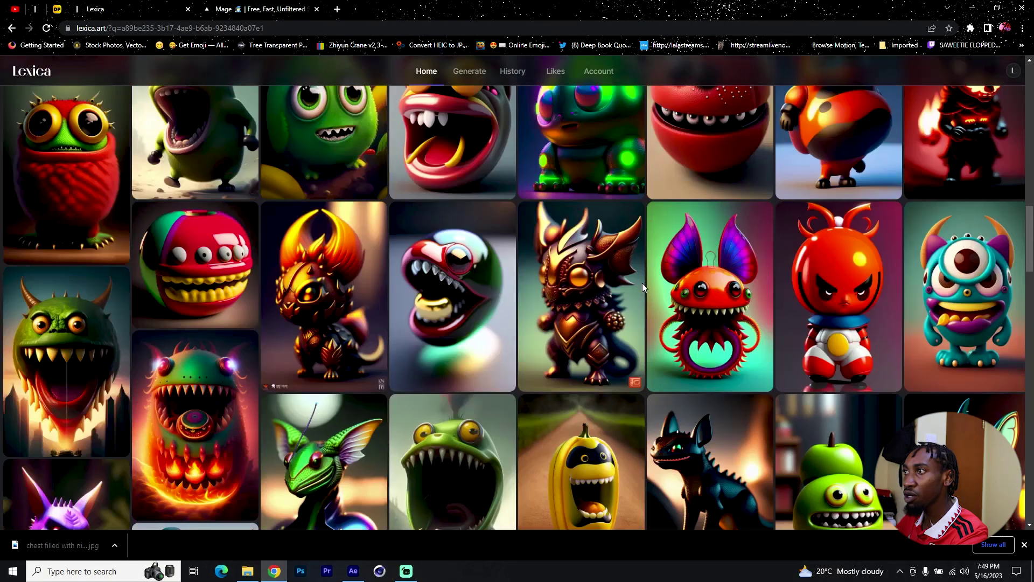
{"action": "scroll", "coordinate": [652, 283], "scroll_direction": "down", "scroll_amount": 5}
{"action": "scroll", "coordinate": [553, 305], "scroll_direction": "up", "scroll_amount": 5}
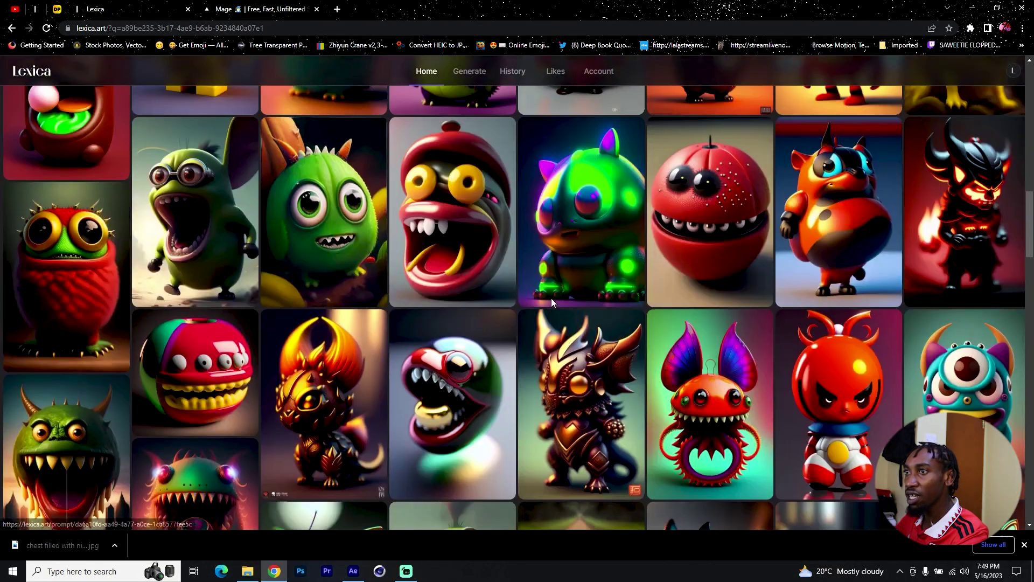
{"action": "scroll", "coordinate": [551, 298], "scroll_direction": "up", "scroll_amount": 10}
{"action": "scroll", "coordinate": [586, 296], "scroll_direction": "down", "scroll_amount": 2}
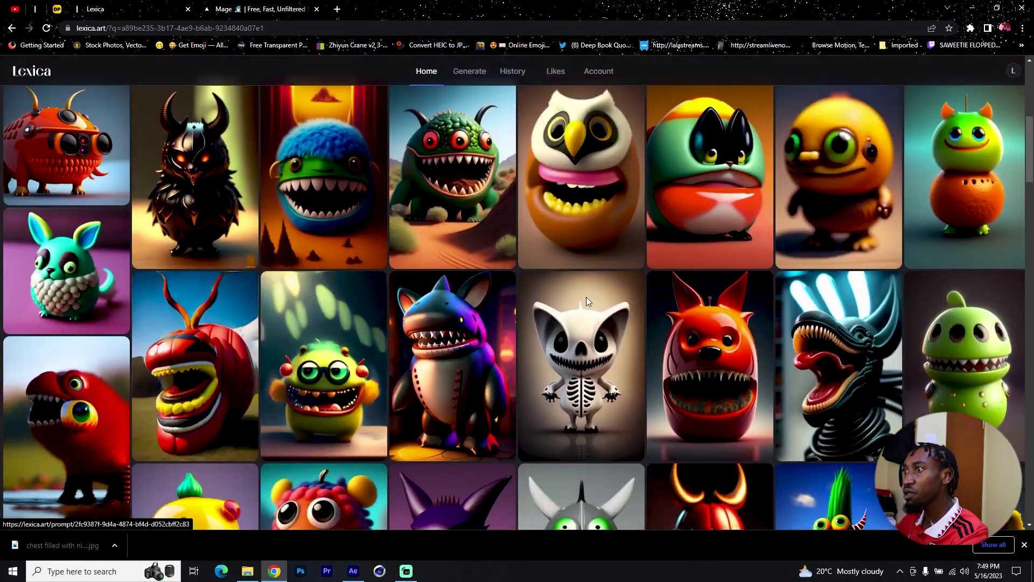
Download the red face-painted man variation of 'Chest filled with nightmares'
{"action": "left_click", "coordinate": [705, 359]}
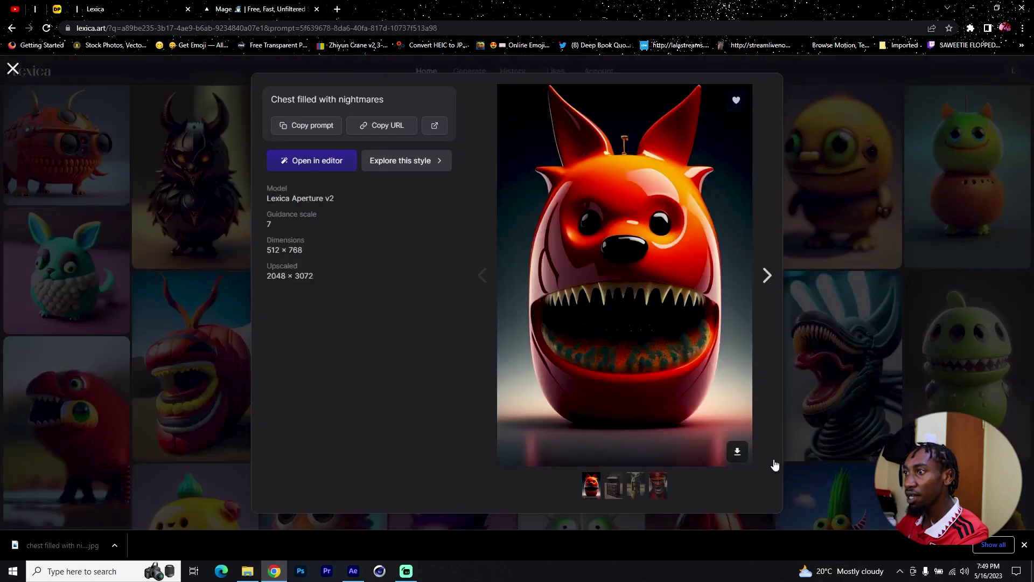
{"action": "left_click", "coordinate": [617, 488]}
{"action": "left_click", "coordinate": [638, 493]}
{"action": "left_click", "coordinate": [662, 489]}
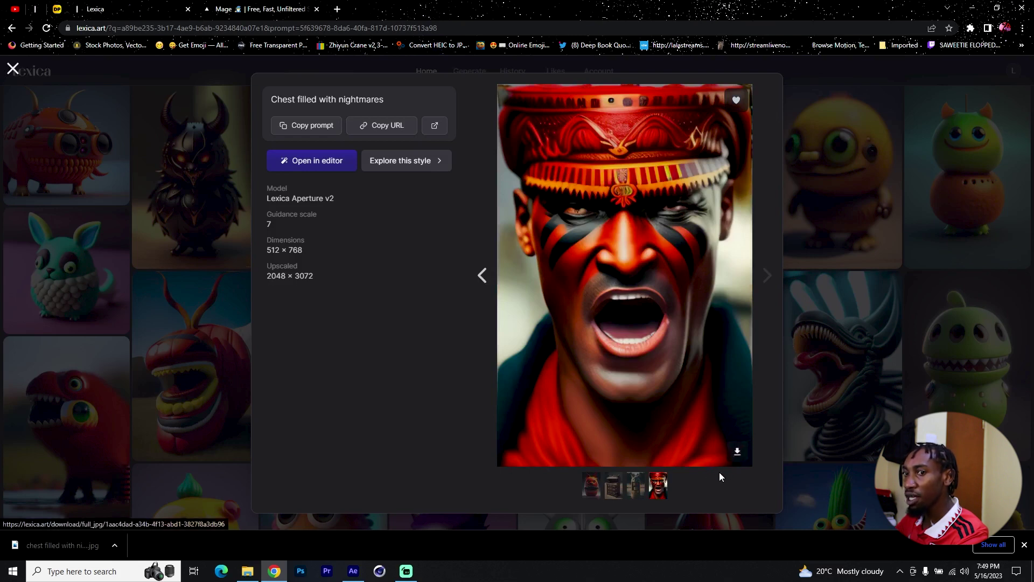
{"action": "left_click", "coordinate": [738, 455]}
{"action": "left_click", "coordinate": [911, 218]}
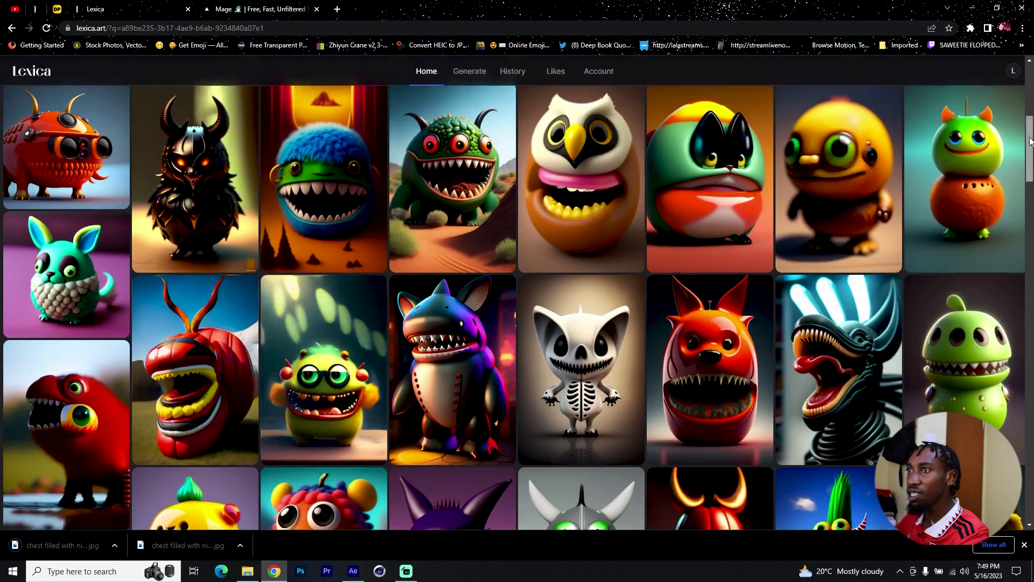
Search Lexica for 'breaking bad', browse the 1,902 results, then switch to Mage.space
{"action": "scroll", "coordinate": [478, 225], "scroll_direction": "up", "scroll_amount": 7}
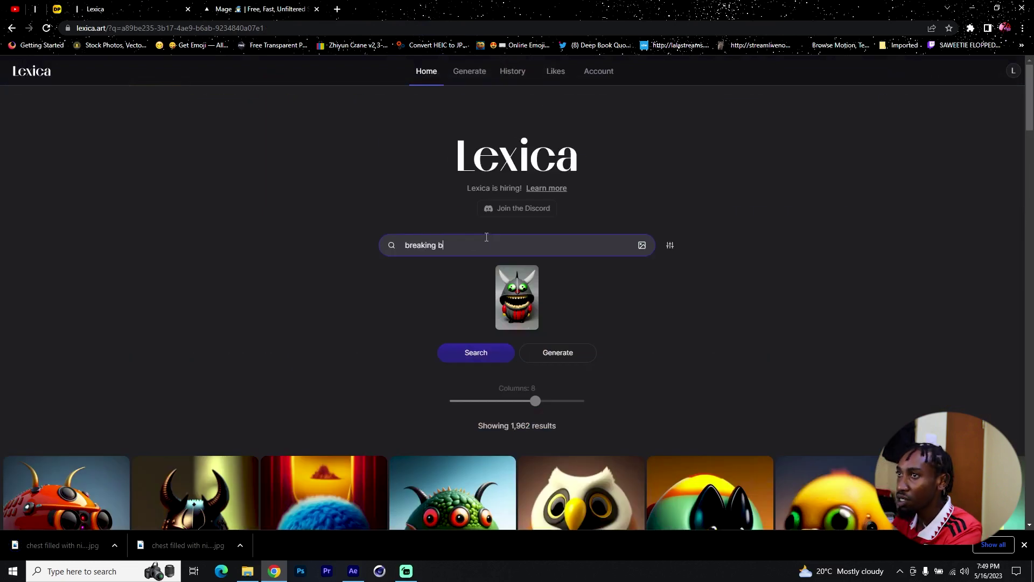
{"action": "type", "text": "ad"}
{"action": "key", "text": "Return"}
{"action": "scroll", "coordinate": [539, 226], "scroll_direction": "down", "scroll_amount": 4}
{"action": "scroll", "coordinate": [538, 226], "scroll_direction": "up", "scroll_amount": 4}
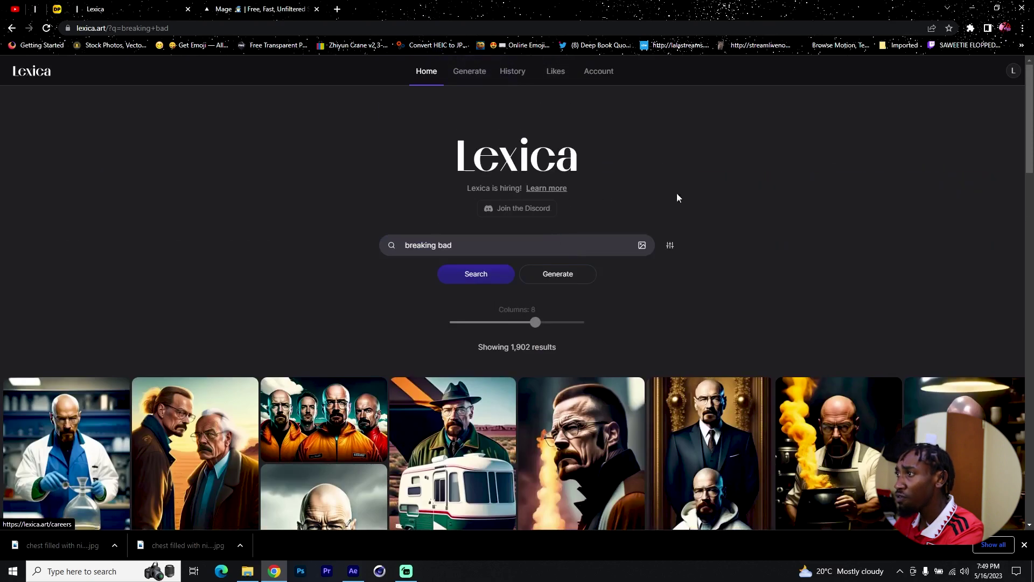
{"action": "scroll", "coordinate": [787, 189], "scroll_direction": "down", "scroll_amount": 5}
{"action": "left_click_drag", "start_coordinate": [1031, 162], "coordinate": [1029, 377]}
{"action": "key", "text": "Home"}
{"action": "left_click", "coordinate": [264, 8]}
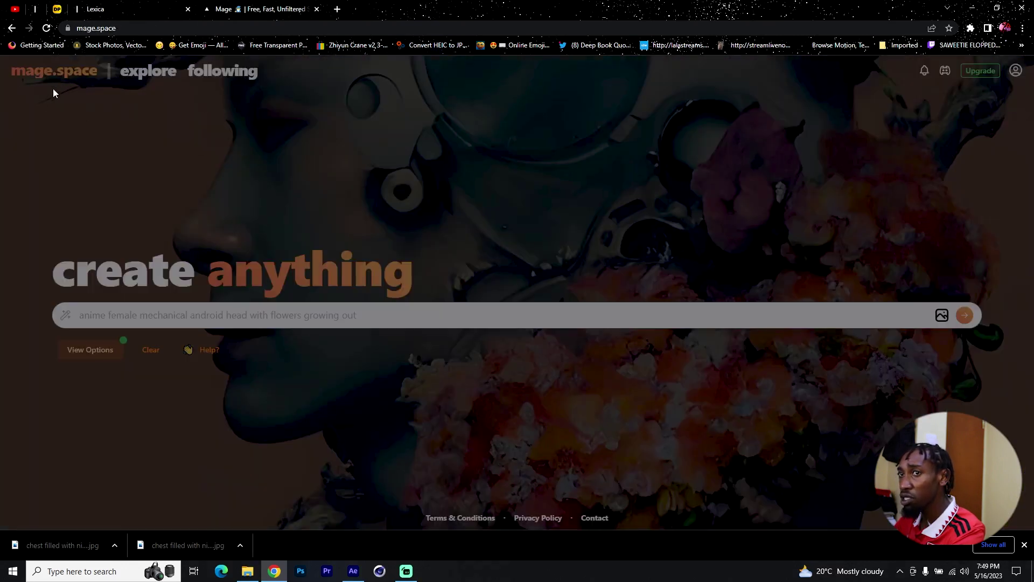
Open Mage.space's Explore page filtered to Characters
{"action": "left_click", "coordinate": [149, 76]}
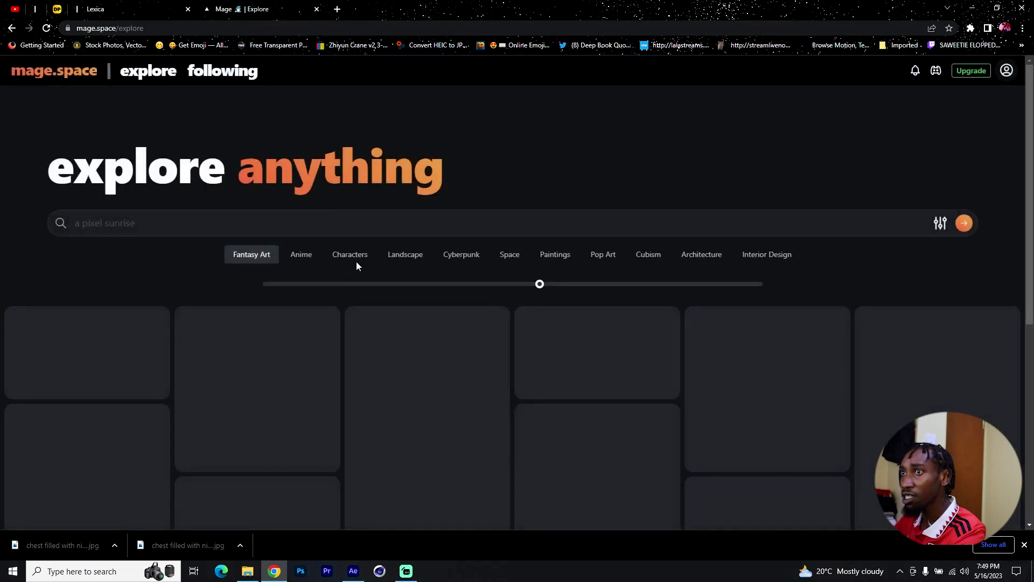
{"action": "left_click", "coordinate": [353, 256]}
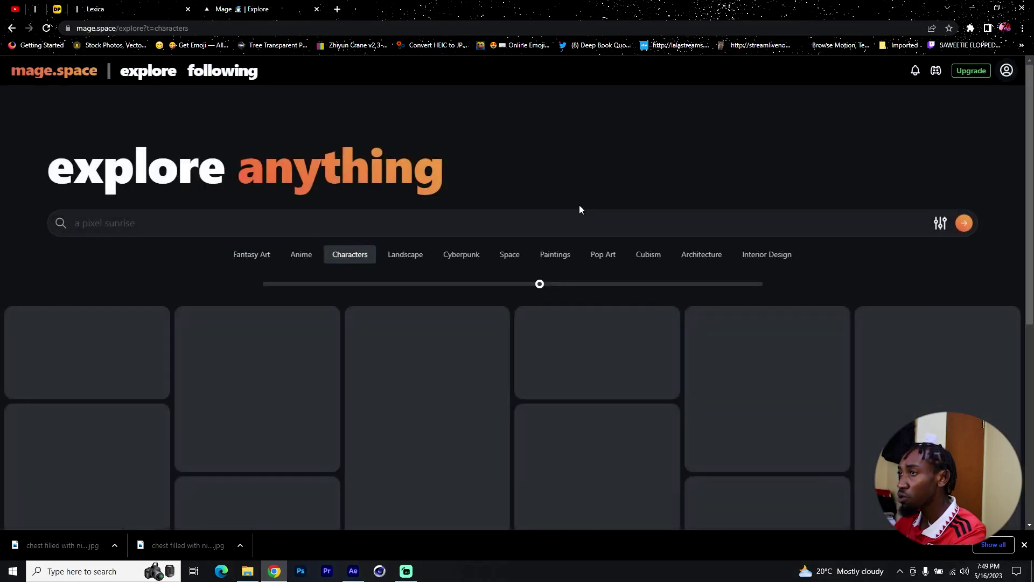
{"action": "scroll", "coordinate": [592, 210], "scroll_direction": "down", "scroll_amount": 1}
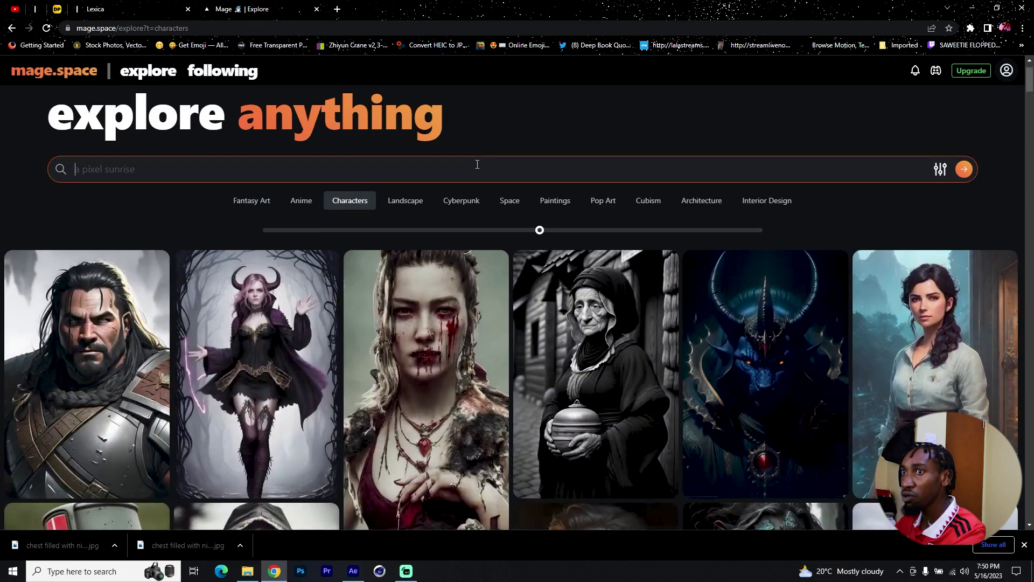
{"action": "scroll", "coordinate": [496, 190], "scroll_direction": "down", "scroll_amount": 5}
{"action": "scroll", "coordinate": [496, 190], "scroll_direction": "up", "scroll_amount": 5}
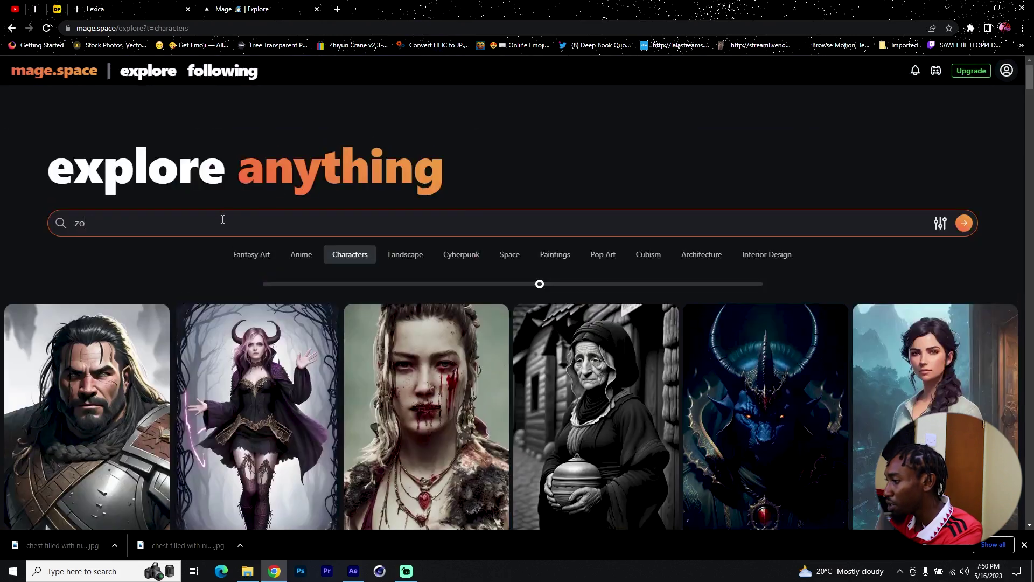
Search Explore for 'zoombie faces' and scroll through the results
{"action": "type", "text": "e"}
{"action": "key", "text": "Return"}
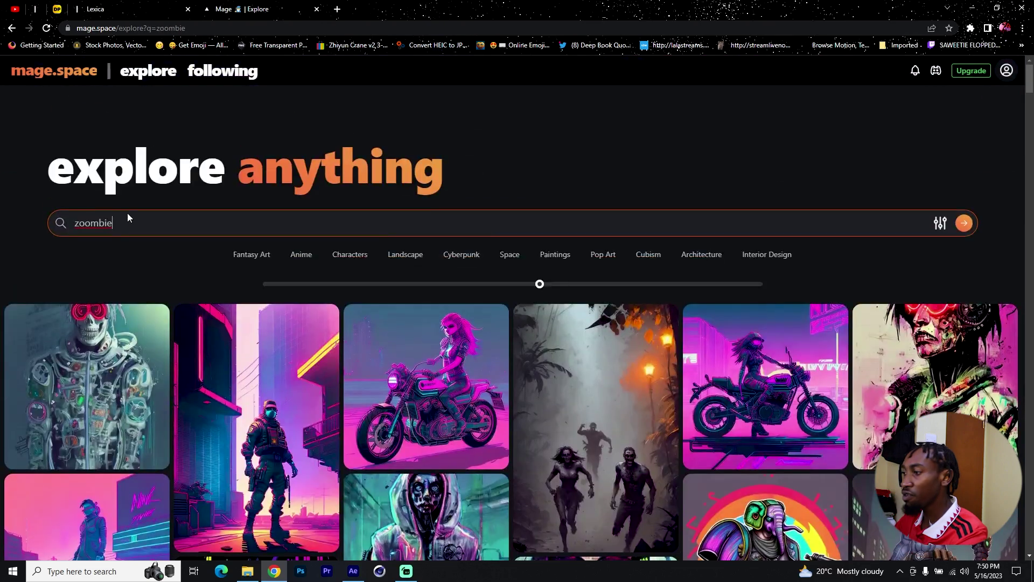
{"action": "type", "text": "faces"}
{"action": "key", "text": "Return"}
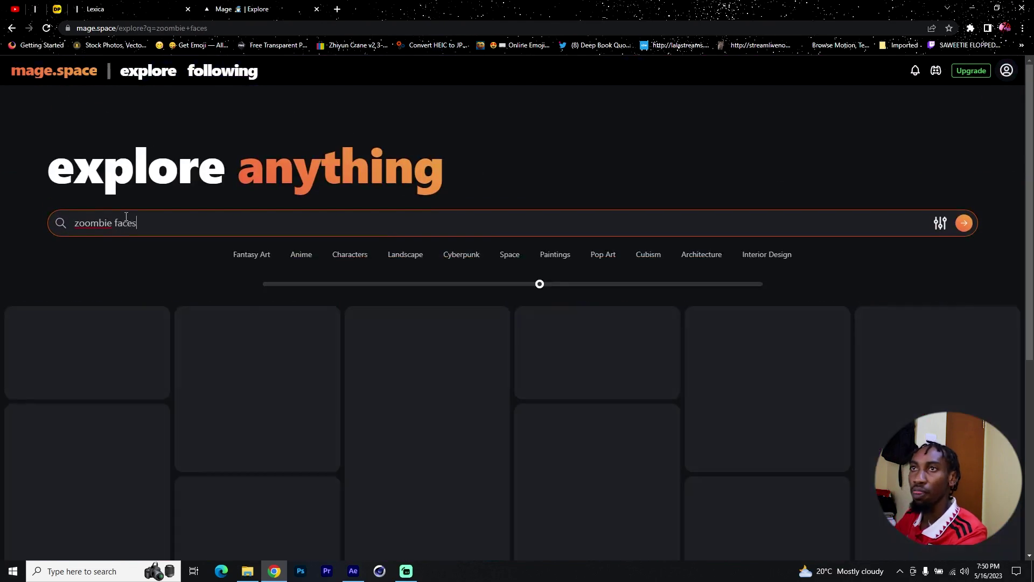
{"action": "scroll", "coordinate": [789, 221], "scroll_direction": "down", "scroll_amount": 12}
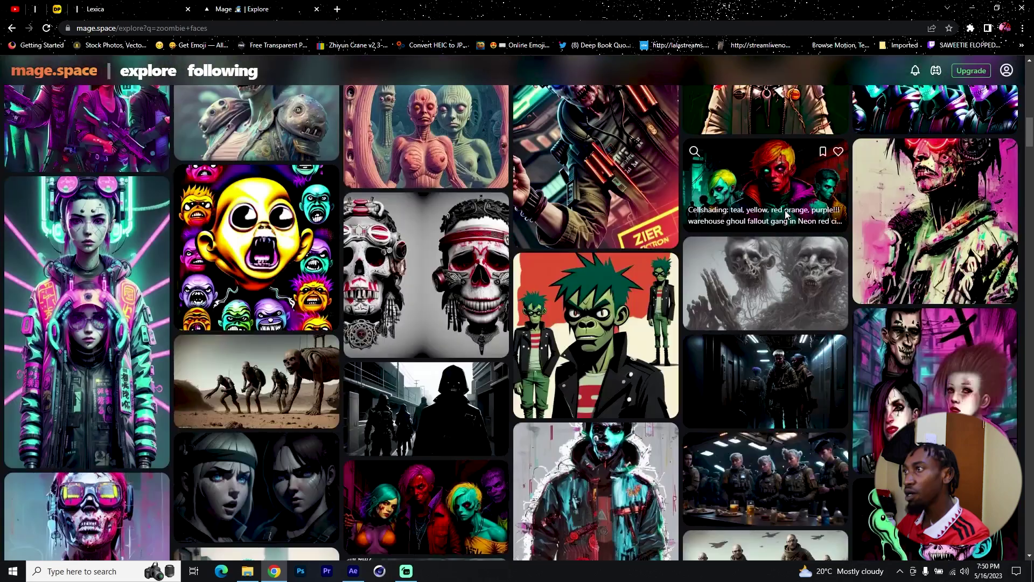
{"action": "scroll", "coordinate": [780, 221], "scroll_direction": "down", "scroll_amount": 7}
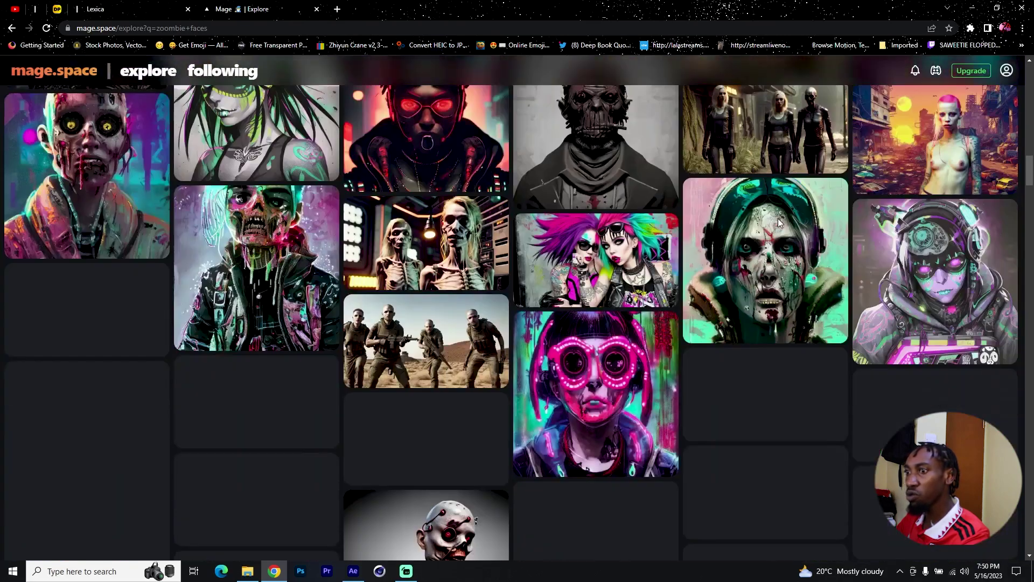
{"action": "scroll", "coordinate": [778, 218], "scroll_direction": "down", "scroll_amount": 5}
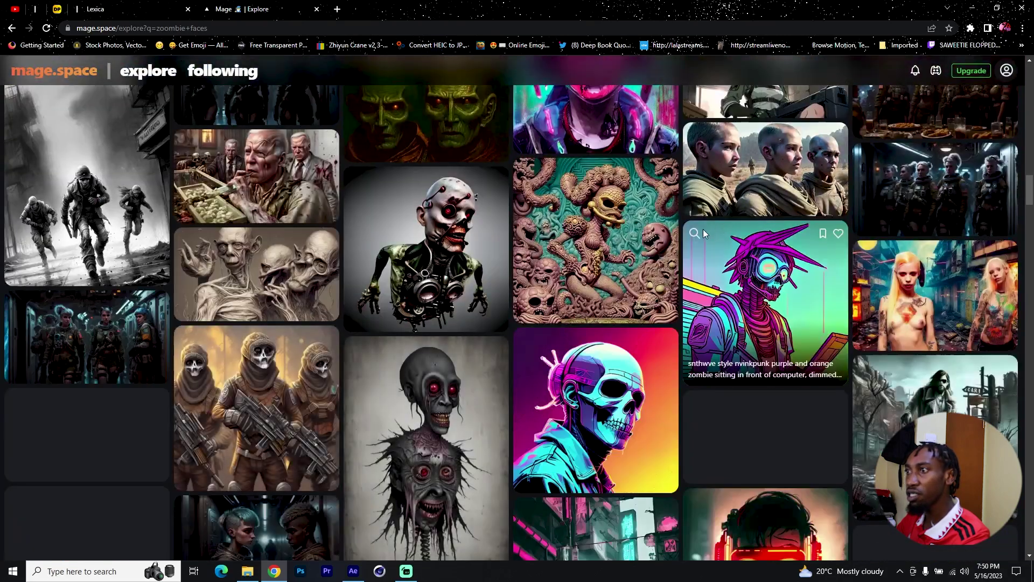
{"action": "scroll", "coordinate": [684, 216], "scroll_direction": "down", "scroll_amount": 8}
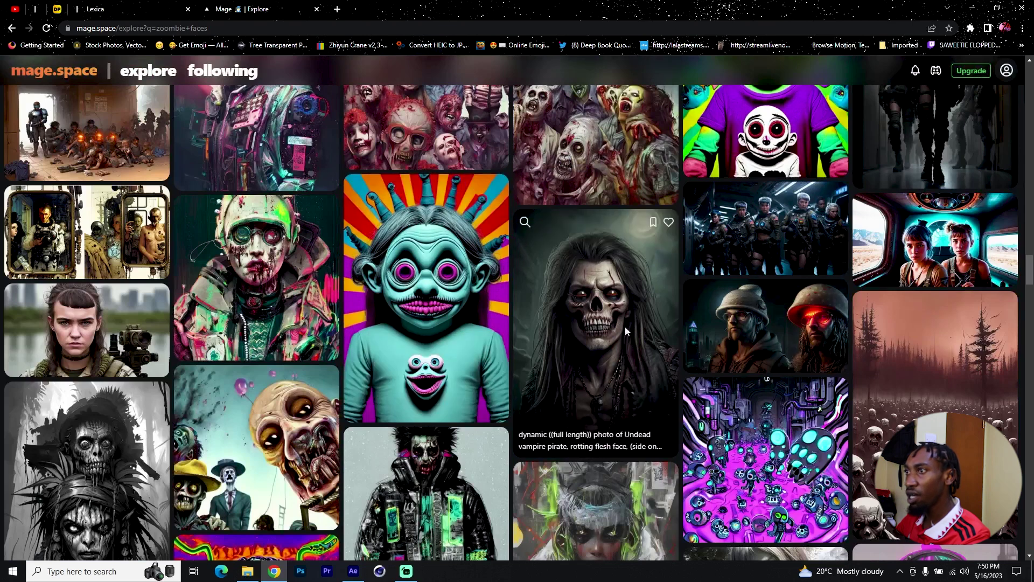
Download the undead vampire pirate image and return to Lexica
{"action": "left_click", "coordinate": [602, 328]}
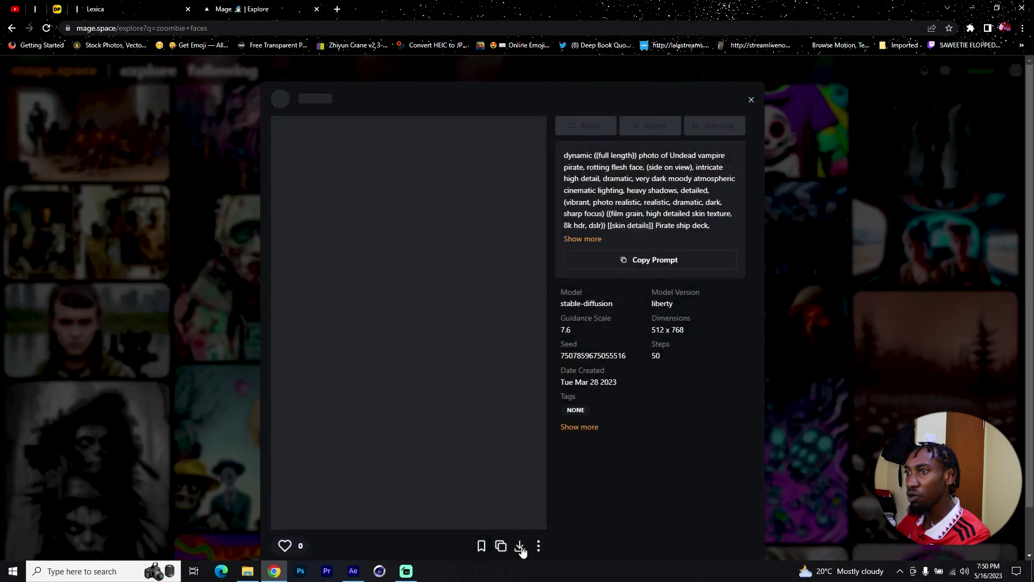
{"action": "left_click", "coordinate": [520, 552]}
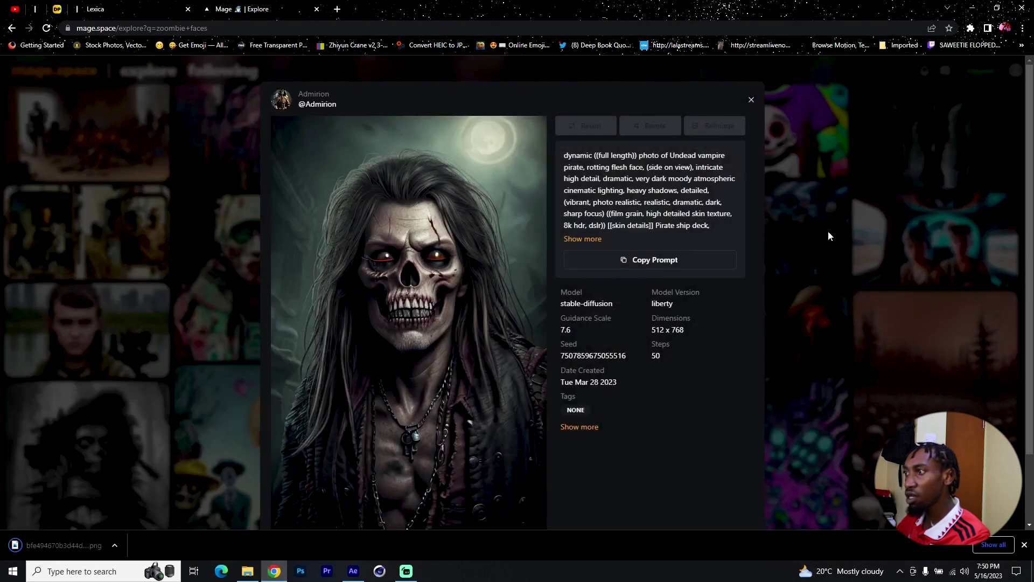
{"action": "left_click", "coordinate": [907, 237]}
{"action": "scroll", "coordinate": [863, 242], "scroll_direction": "down", "scroll_amount": 10}
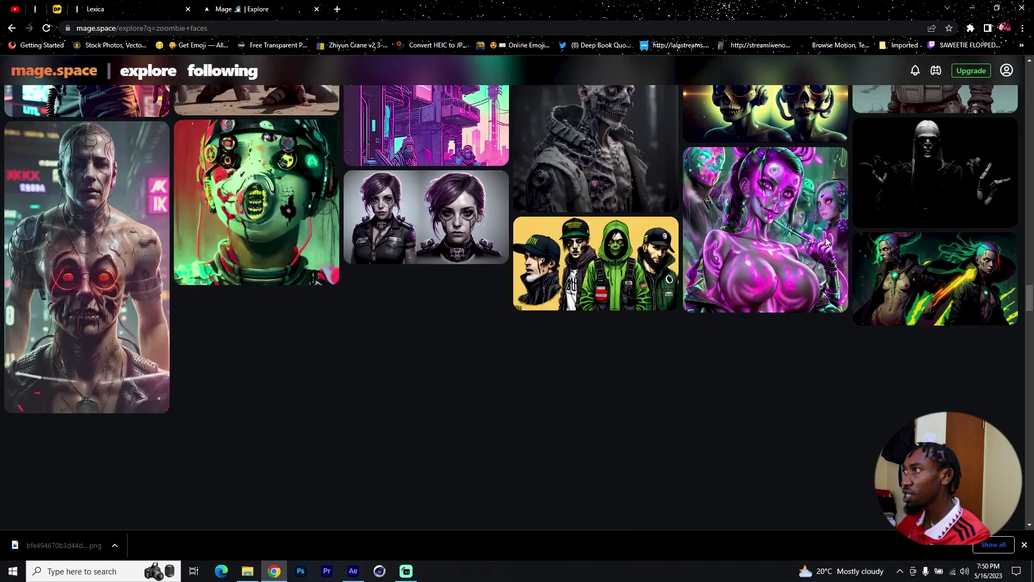
{"action": "scroll", "coordinate": [997, 297], "scroll_direction": "down", "scroll_amount": 3}
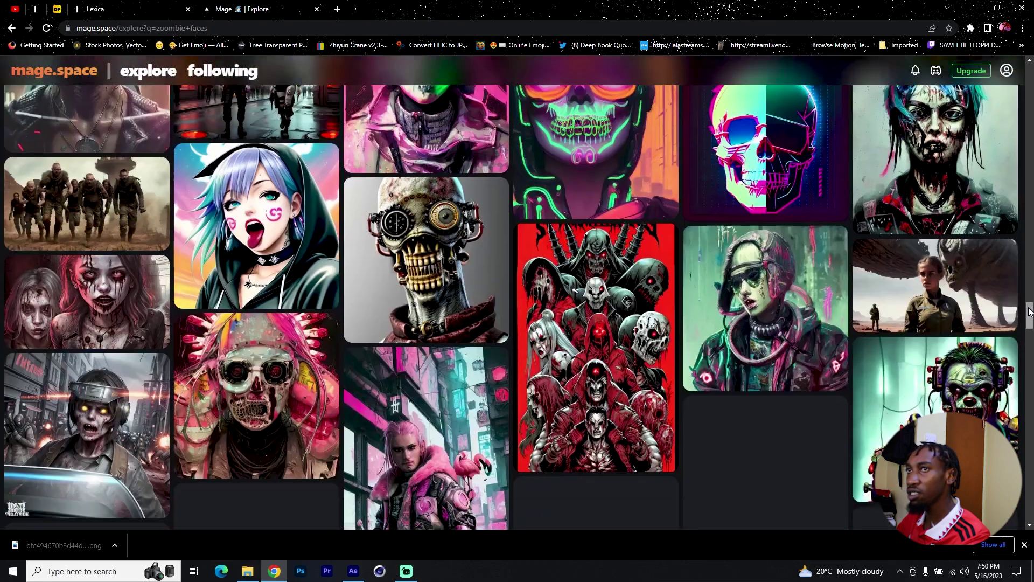
{"action": "left_click", "coordinate": [120, 5]}
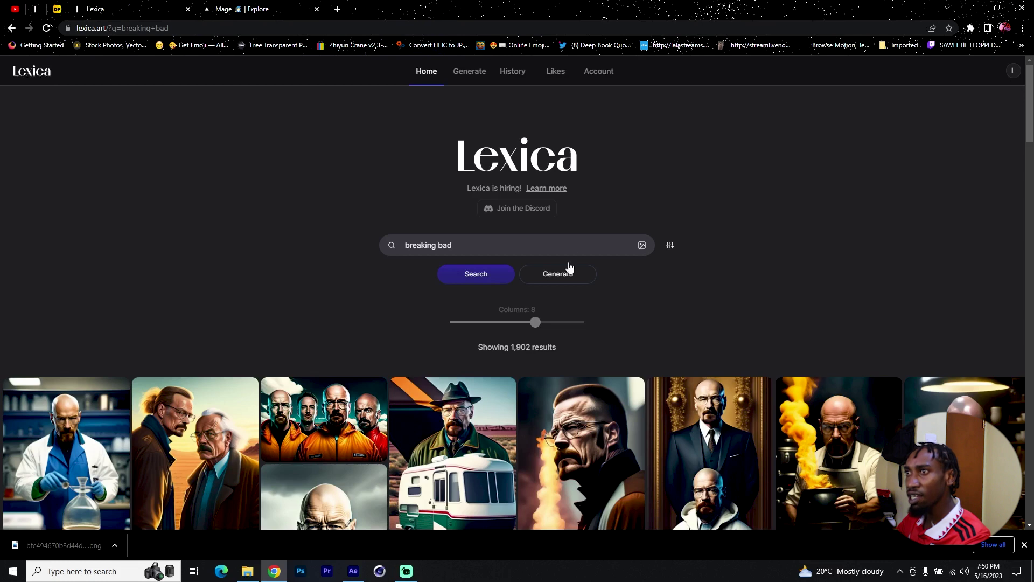
Replace the Lexica search with 'call of duty' and scroll the results
{"action": "left_click_drag", "start_coordinate": [405, 247], "coordinate": [364, 236]}
{"action": "key", "text": "BackSpace"}
{"action": "key", "text": "BackSpace"}
{"action": "key", "text": "BackSpace"}
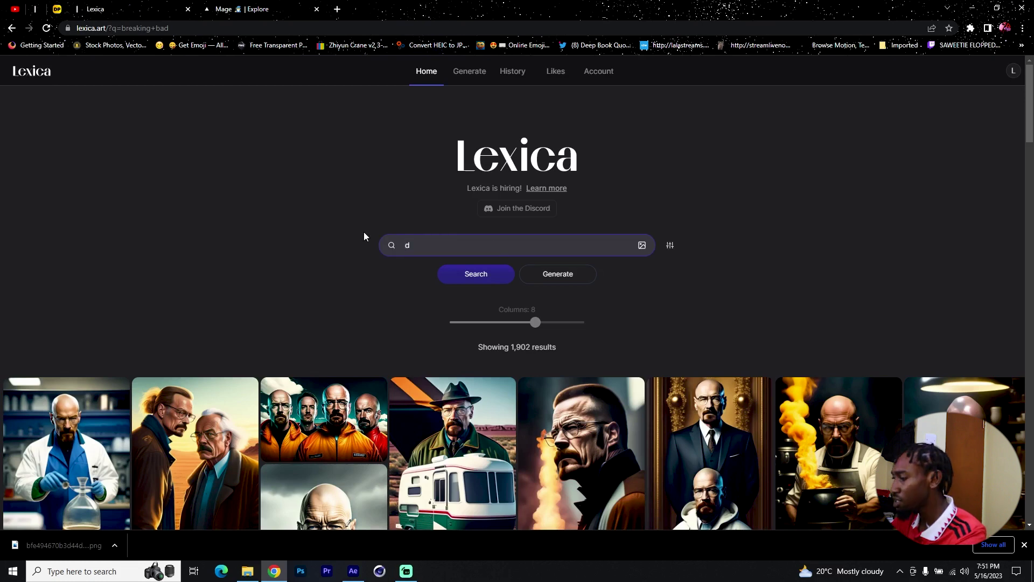
{"action": "type", "text": "call of "}
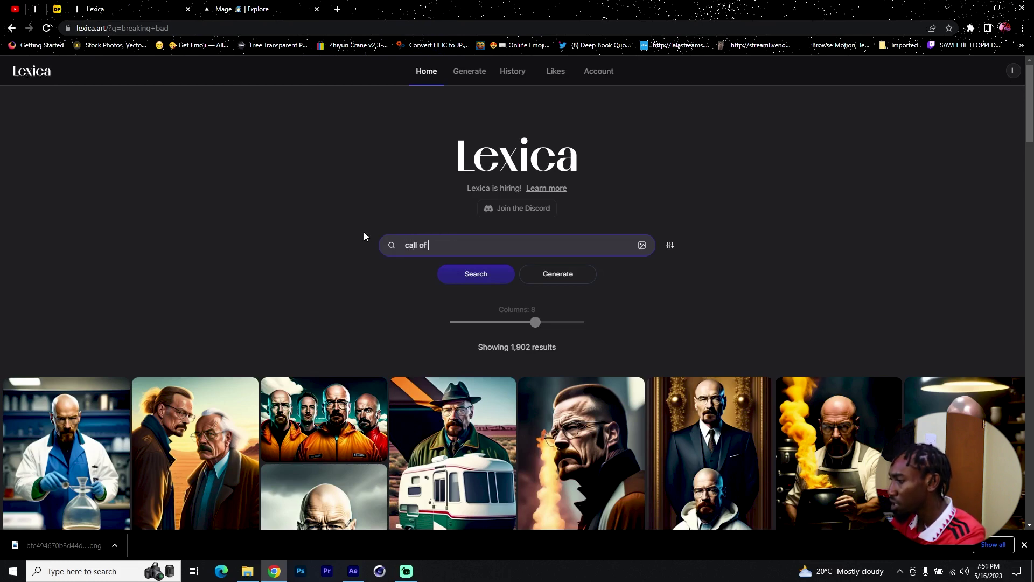
{"action": "type", "text": "duty"}
{"action": "key", "text": "Return"}
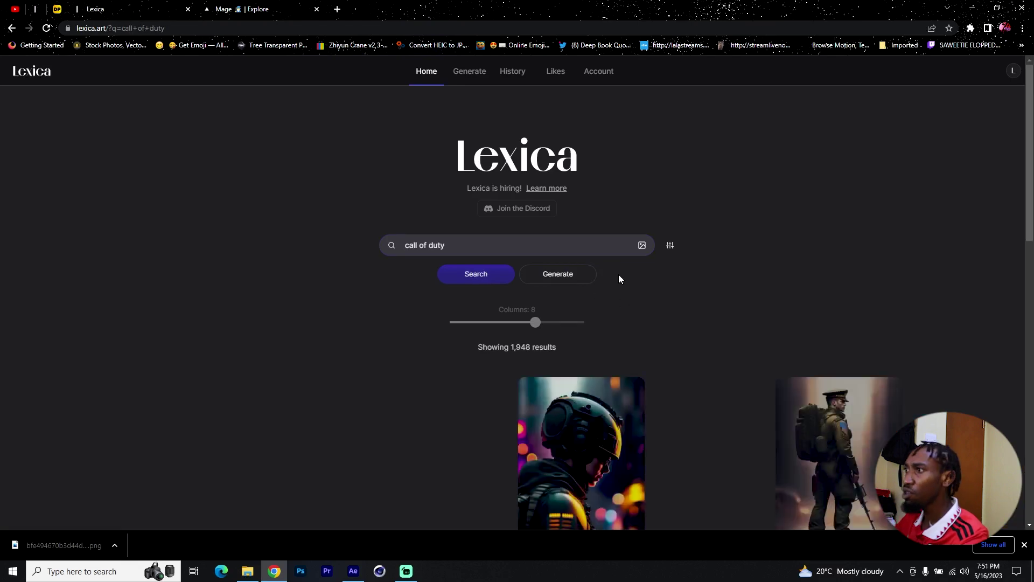
{"action": "scroll", "coordinate": [618, 273], "scroll_direction": "down", "scroll_amount": 2}
{"action": "scroll", "coordinate": [618, 275], "scroll_direction": "down", "scroll_amount": 5}
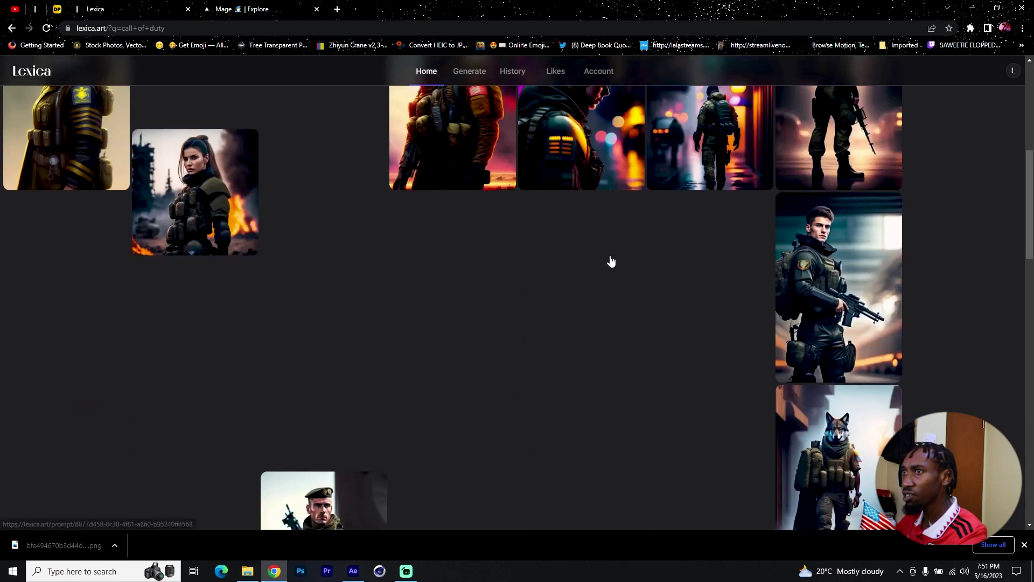
{"action": "scroll", "coordinate": [615, 264], "scroll_direction": "up", "scroll_amount": 4}
{"action": "scroll", "coordinate": [634, 270], "scroll_direction": "up", "scroll_amount": 3}
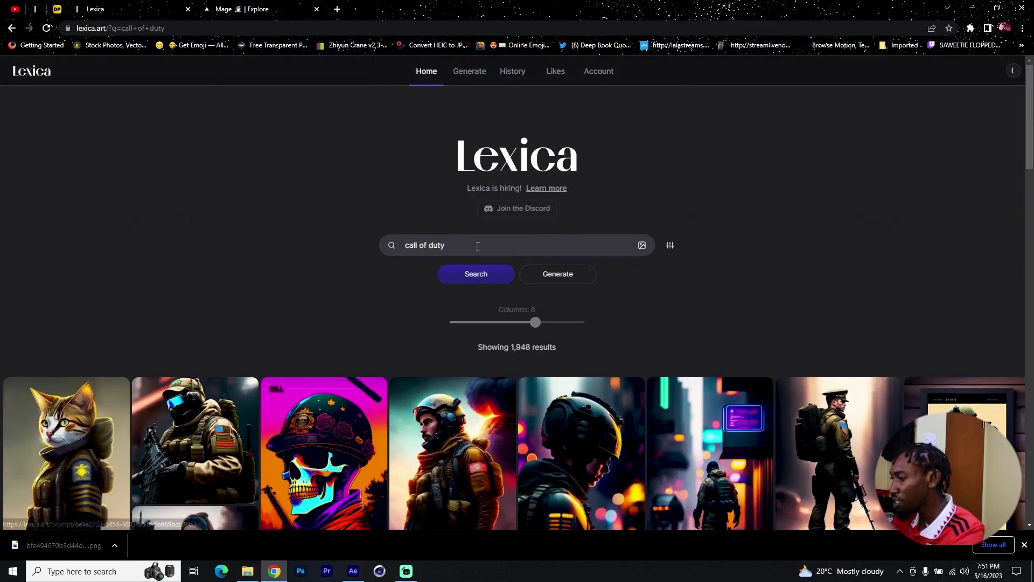
Refine the search to 'call of duty faces' and browse the 1,967 soldier portraits
{"action": "type", "text": "faces"}
{"action": "key", "text": "Return"}
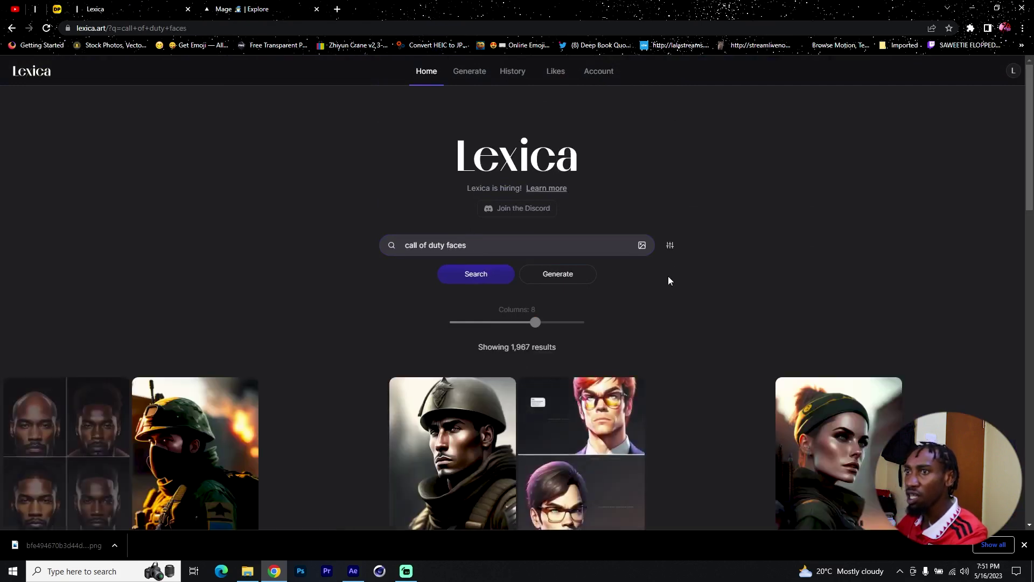
{"action": "scroll", "coordinate": [670, 279], "scroll_direction": "down", "scroll_amount": 5}
{"action": "scroll", "coordinate": [671, 280], "scroll_direction": "down", "scroll_amount": 10}
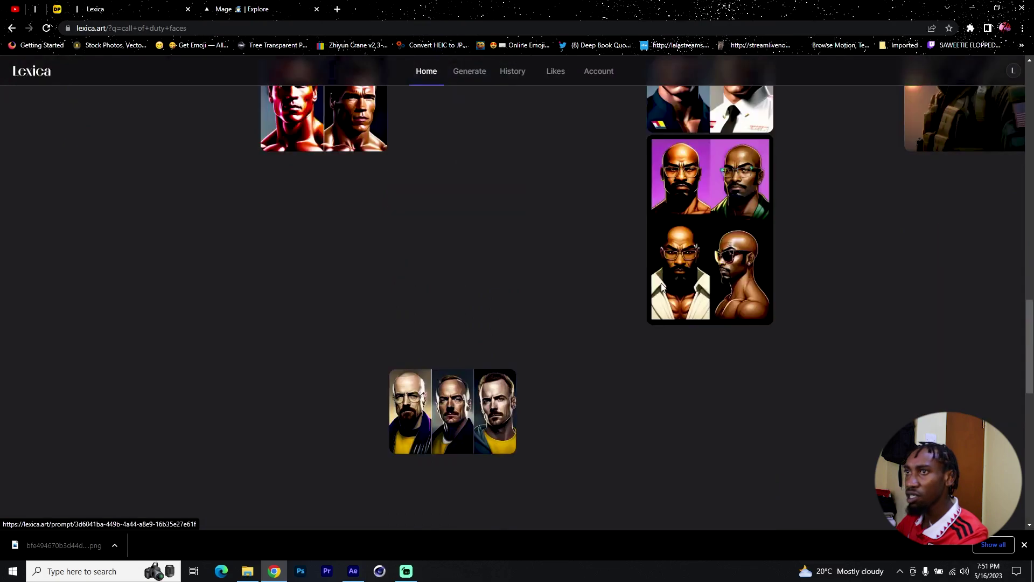
{"action": "scroll", "coordinate": [663, 288], "scroll_direction": "up", "scroll_amount": 2}
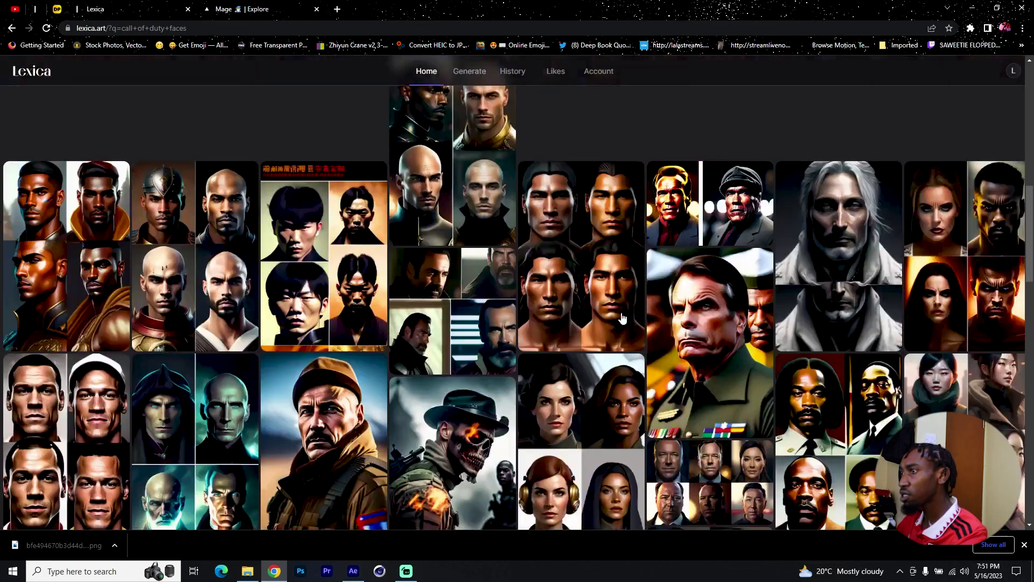
{"action": "scroll", "coordinate": [619, 334], "scroll_direction": "down", "scroll_amount": 5}
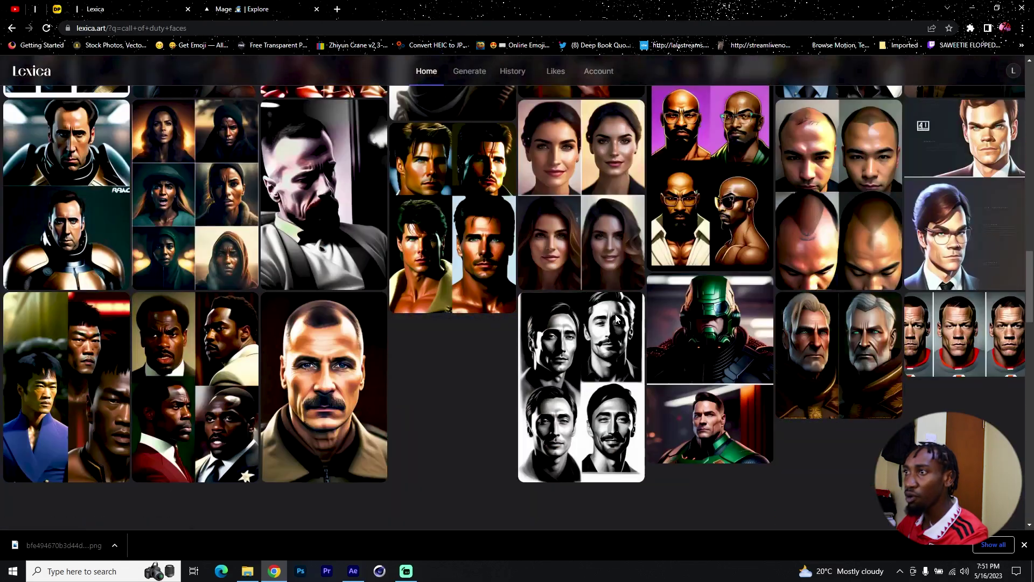
{"action": "scroll", "coordinate": [609, 319], "scroll_direction": "down", "scroll_amount": 5}
{"action": "scroll", "coordinate": [605, 320], "scroll_direction": "down", "scroll_amount": 5}
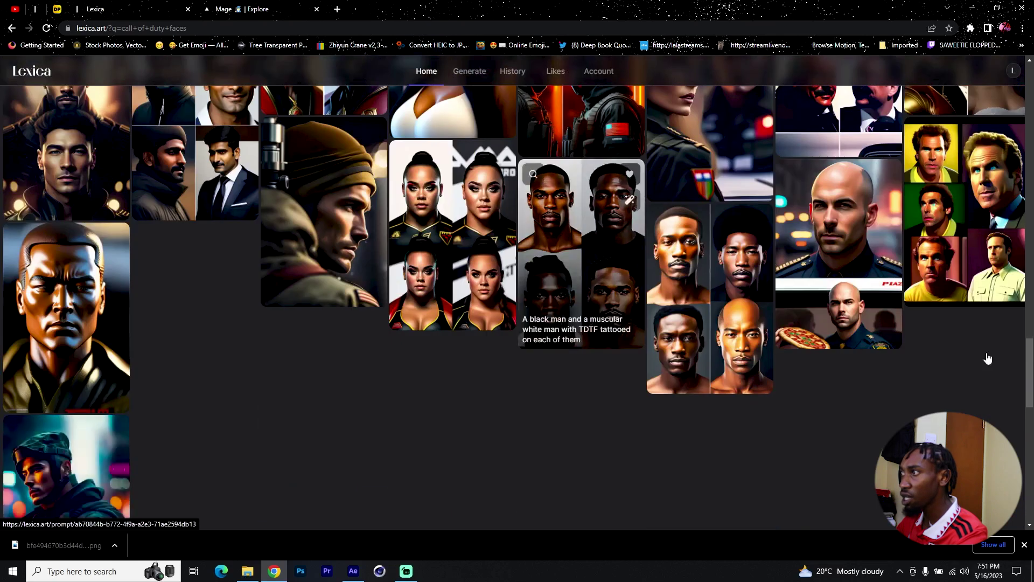
{"action": "scroll", "coordinate": [257, 450], "scroll_direction": "down", "scroll_amount": 3}
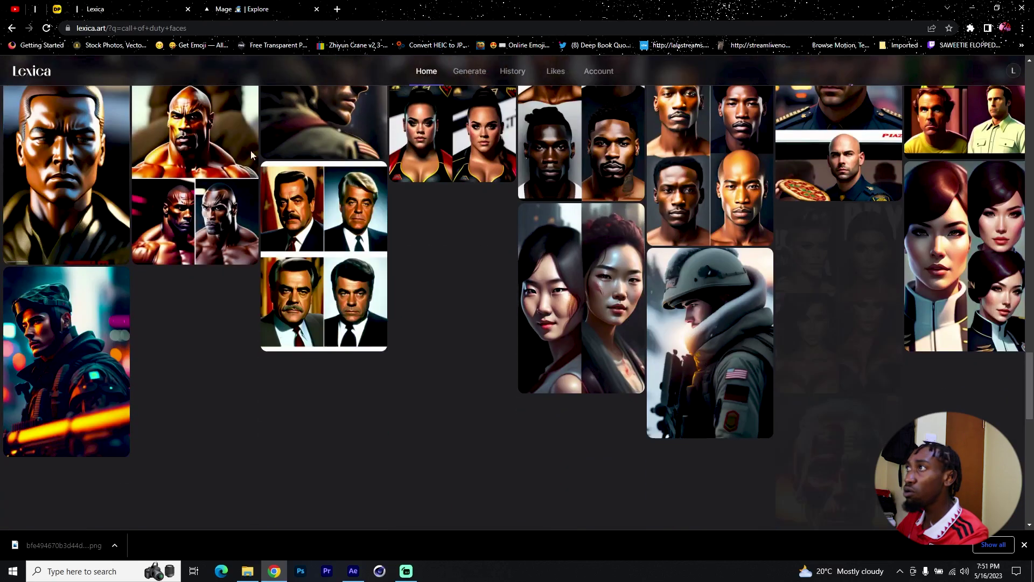
{"action": "scroll", "coordinate": [222, 169], "scroll_direction": "up", "scroll_amount": 9}
{"action": "scroll", "coordinate": [221, 168], "scroll_direction": "up", "scroll_amount": 3}
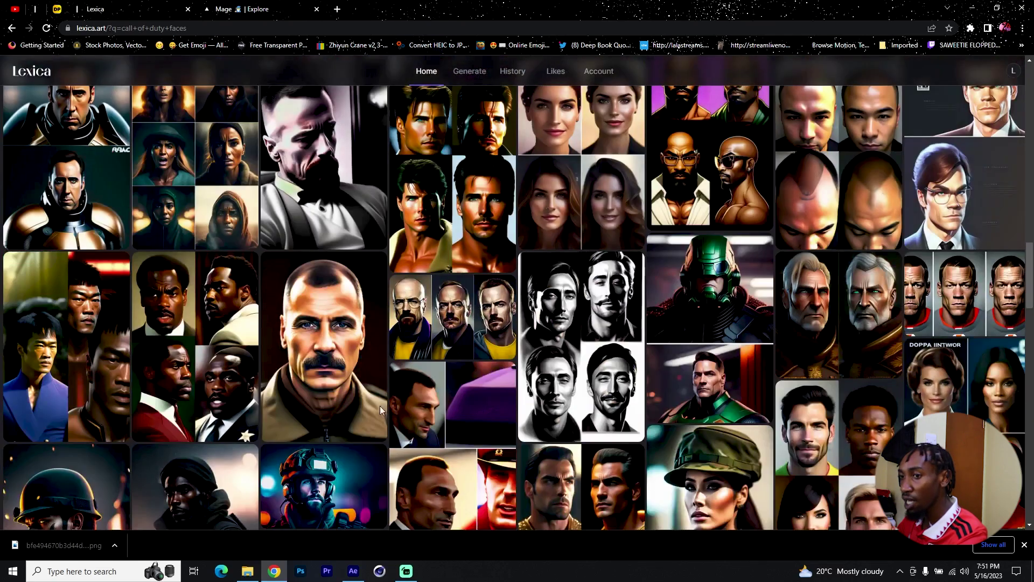
{"action": "left_click", "coordinate": [245, 570]}
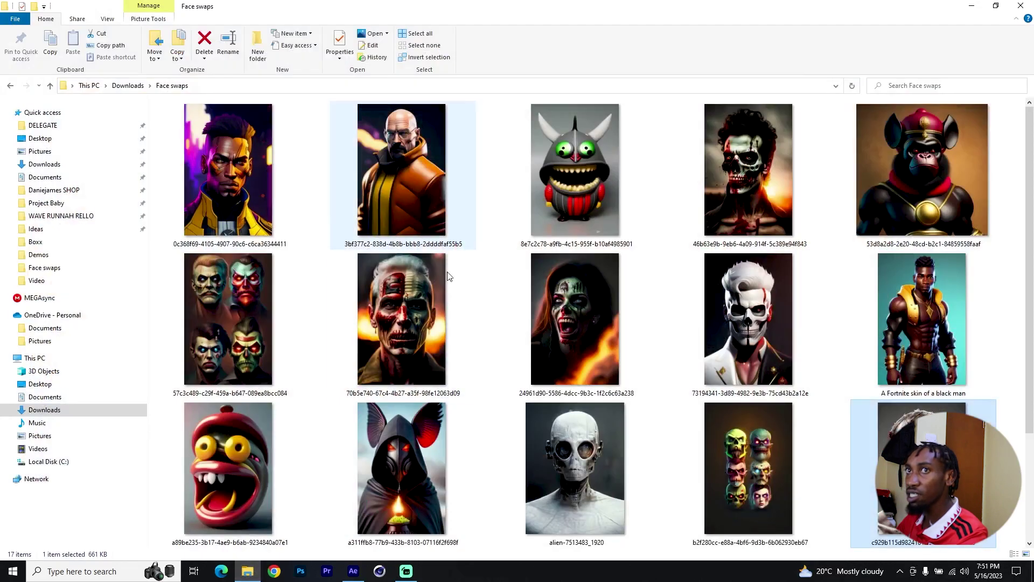
Move the newly downloaded face images from Downloads into the Face swaps folder
{"action": "scroll", "coordinate": [401, 283], "scroll_direction": "down", "scroll_amount": 2}
{"action": "left_click", "coordinate": [44, 163]}
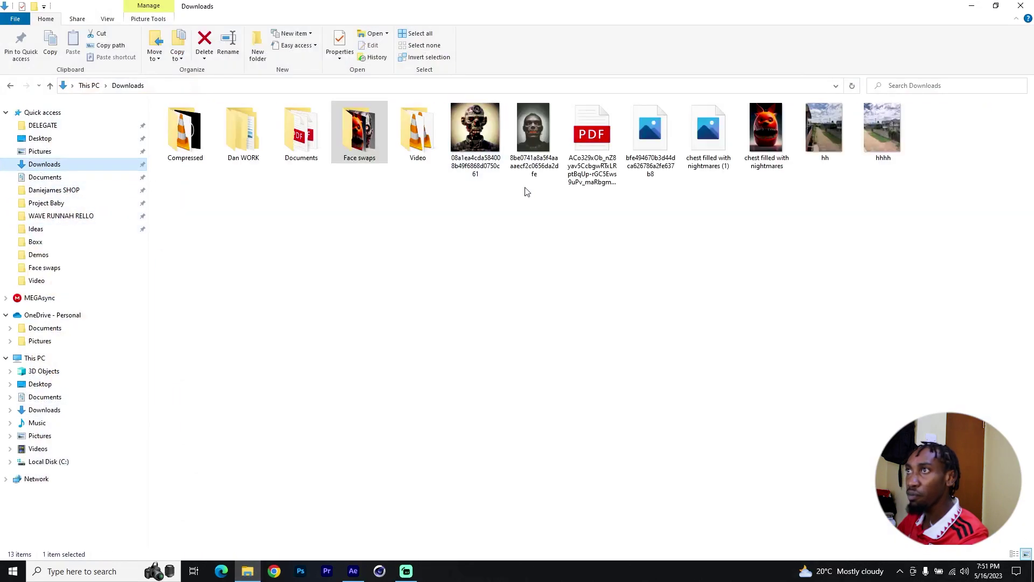
{"action": "left_click_drag", "start_coordinate": [538, 208], "coordinate": [501, 121]}
{"action": "left_click_drag", "start_coordinate": [661, 195], "coordinate": [360, 129]}
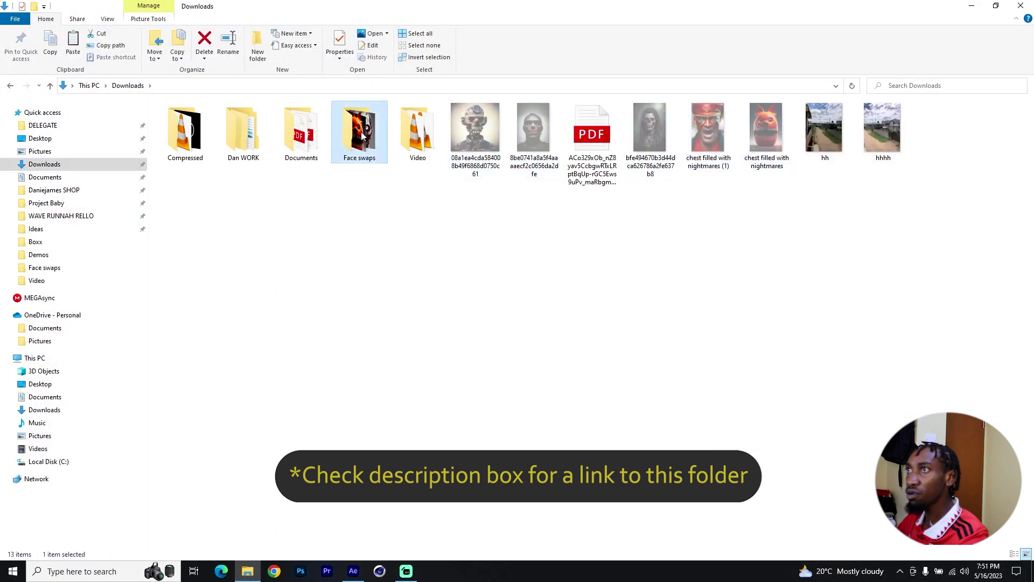
{"action": "double_click", "coordinate": [360, 130]}
Show Face swaps as Extra large icons and import four monster faces into After Effects
{"action": "left_click", "coordinate": [610, 350]}
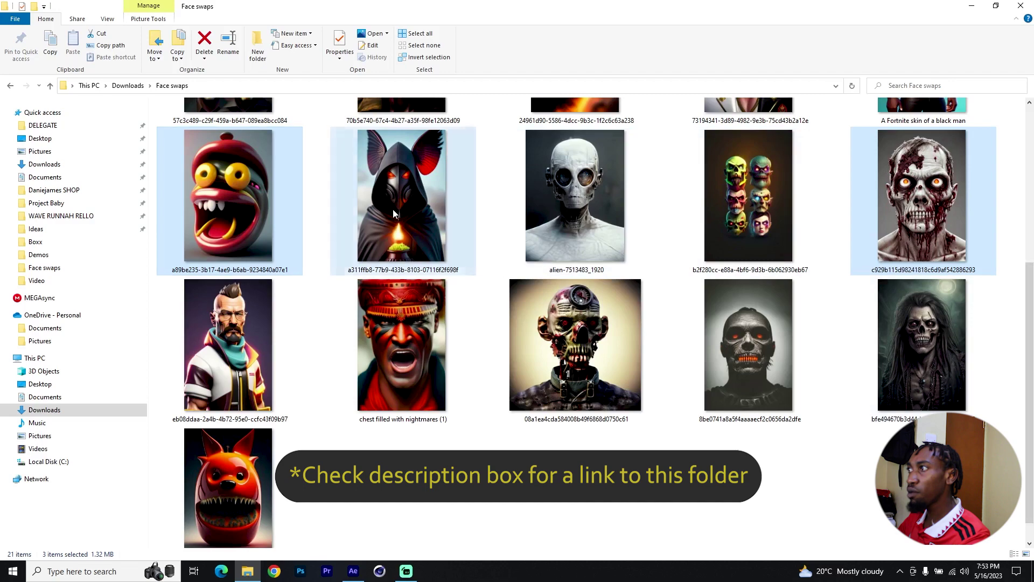
{"action": "left_click", "coordinate": [393, 209], "text": "ctrl"}
{"action": "scroll", "coordinate": [1033, 371], "scroll_direction": "up", "scroll_amount": 1}
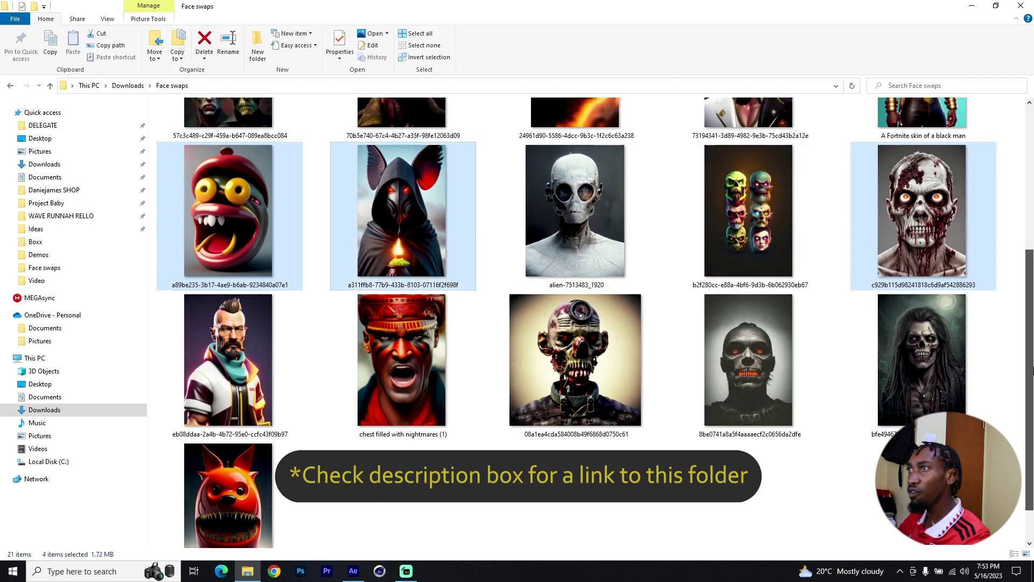
{"action": "scroll", "coordinate": [1033, 370], "scroll_direction": "up", "scroll_amount": 3}
{"action": "left_click_drag", "start_coordinate": [572, 135], "coordinate": [61, 234]}
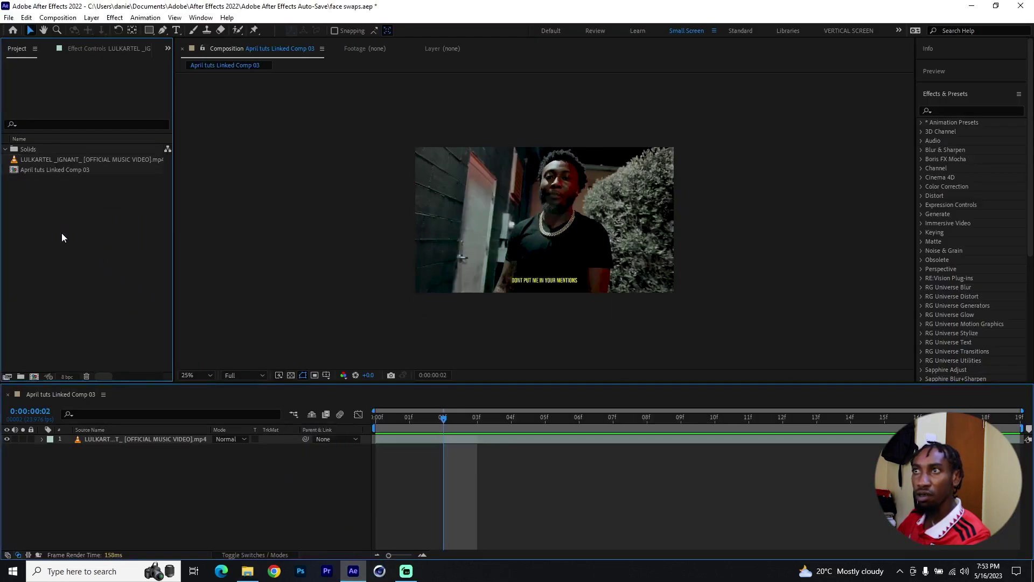
{"action": "left_click_drag", "start_coordinate": [469, 419], "coordinate": [372, 419]}
Start motion tracking on the music video layer from the Tracker panel
{"action": "left_click", "coordinate": [403, 438]}
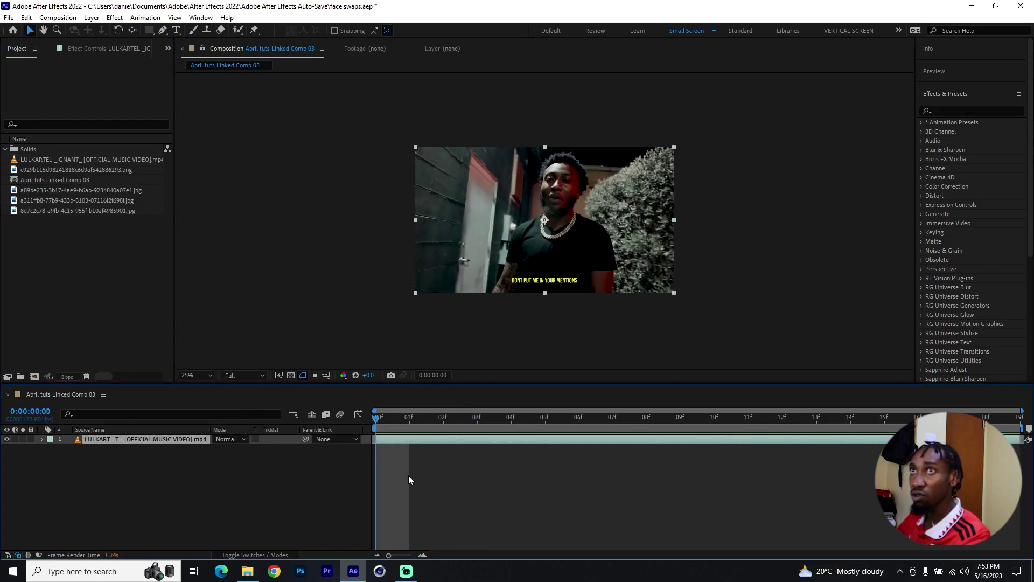
{"action": "left_click", "coordinate": [197, 20]}
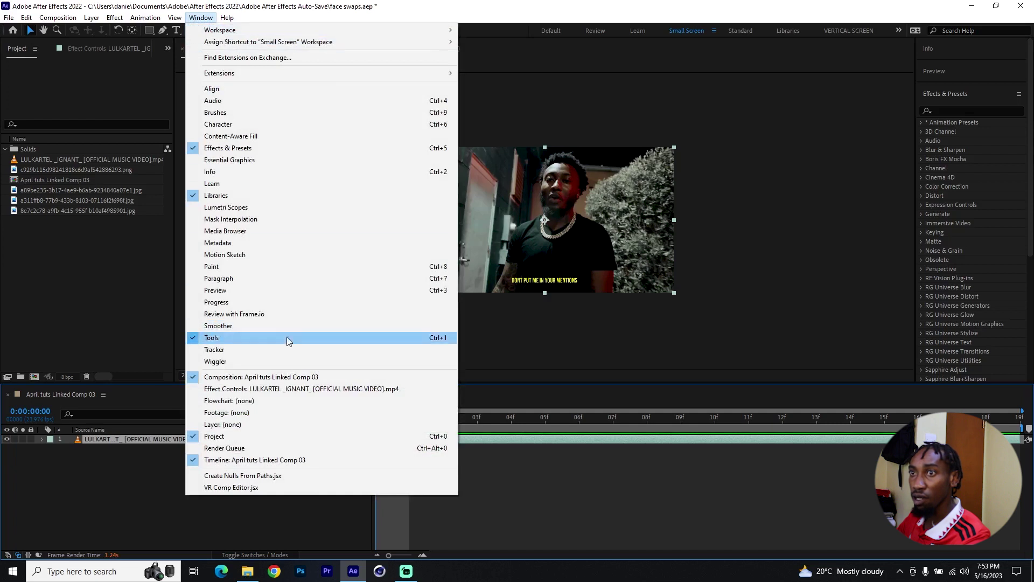
{"action": "left_click", "coordinate": [266, 350]}
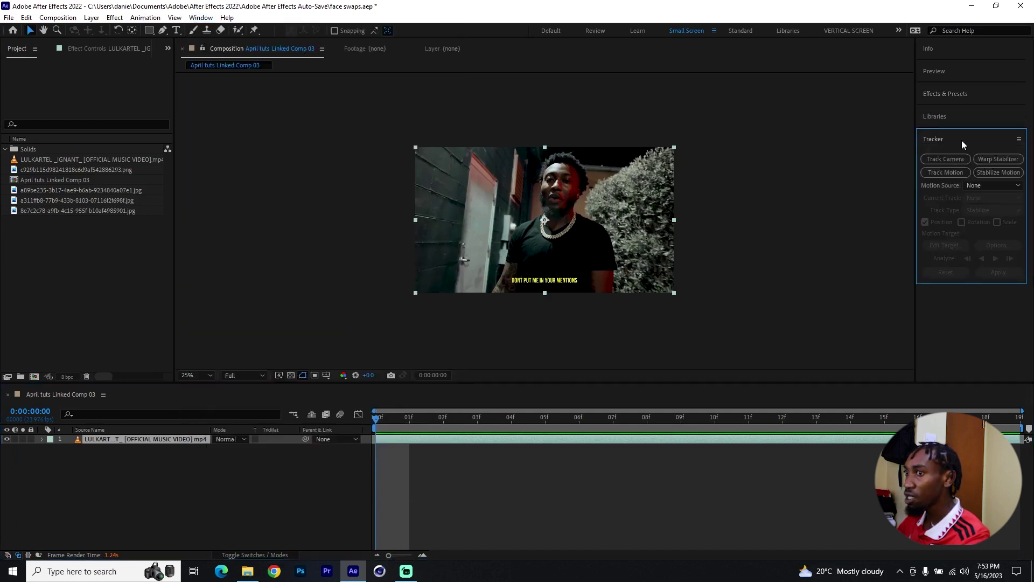
{"action": "left_click", "coordinate": [955, 170]}
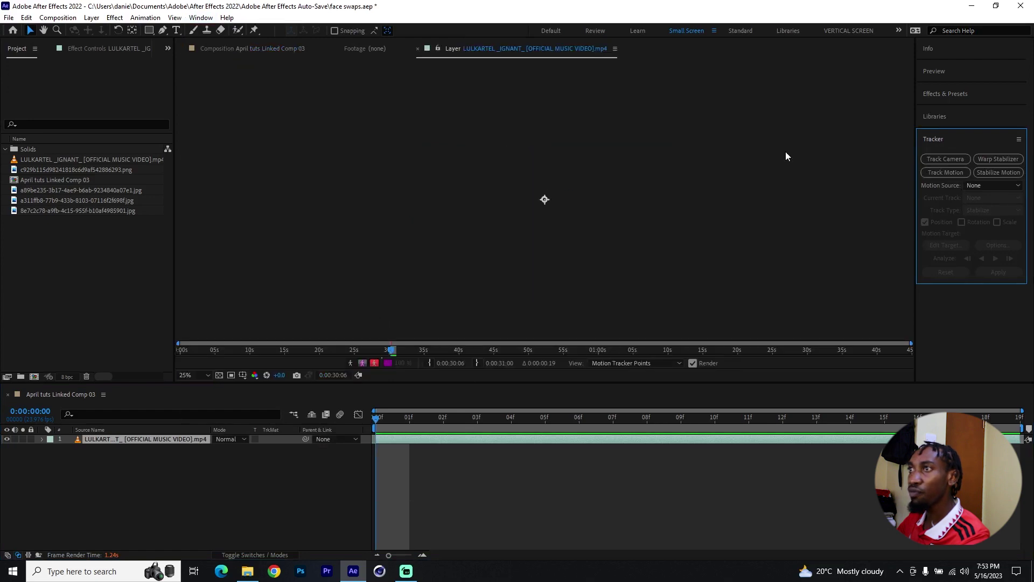
Place Track Point 1 on the rapper's eye, size its areas, and track it forward
{"action": "left_click_drag", "start_coordinate": [602, 175], "coordinate": [592, 232]}
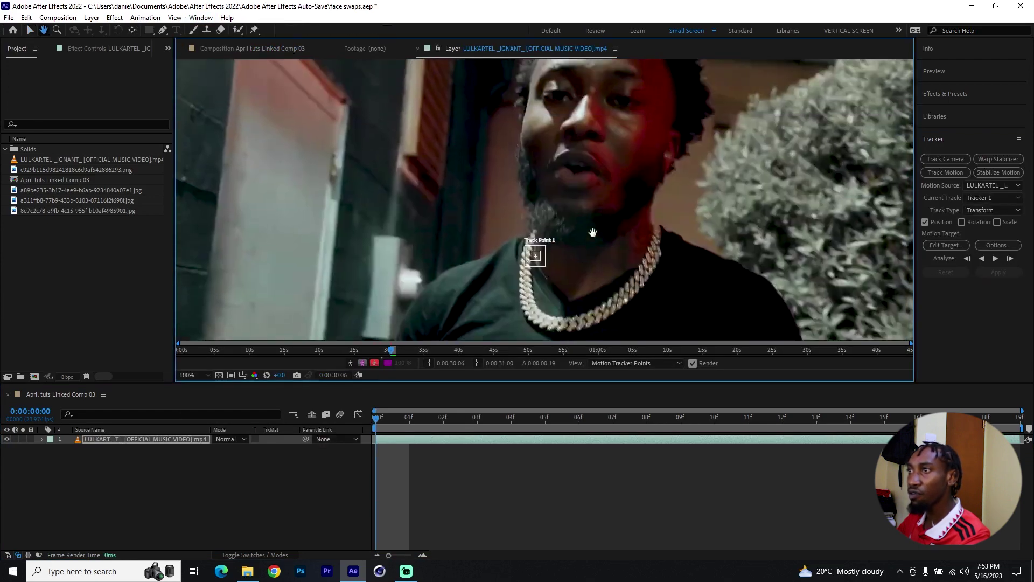
{"action": "left_click", "coordinate": [545, 268]}
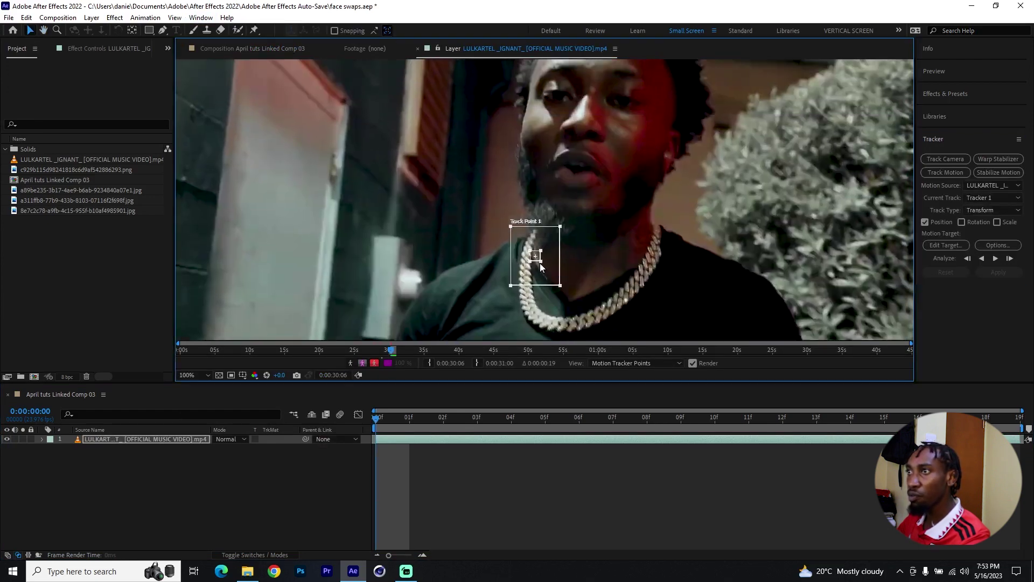
{"action": "left_click_drag", "start_coordinate": [541, 262], "coordinate": [550, 273]}
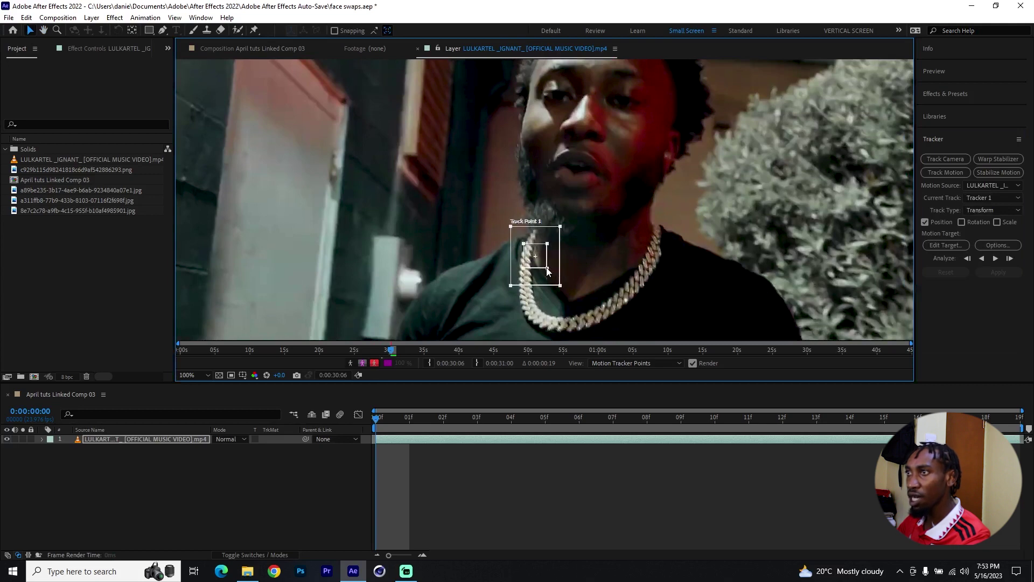
{"action": "left_click_drag", "start_coordinate": [538, 259], "coordinate": [627, 100]}
{"action": "key", "text": "comma"}
{"action": "left_click_drag", "start_coordinate": [592, 201], "coordinate": [596, 205]}
{"action": "left_click", "coordinate": [1004, 200]}
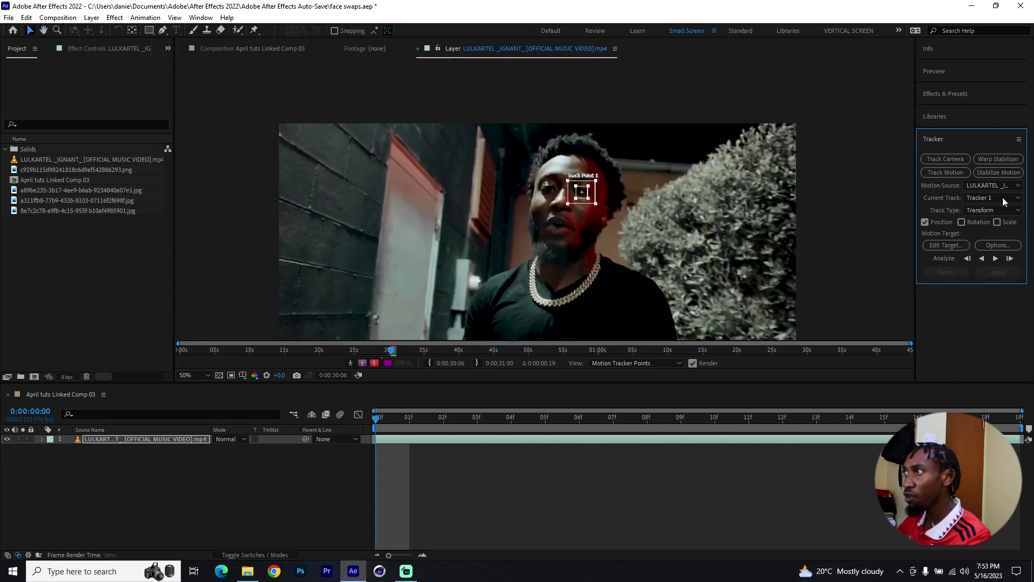
{"action": "left_click", "coordinate": [1011, 259]}
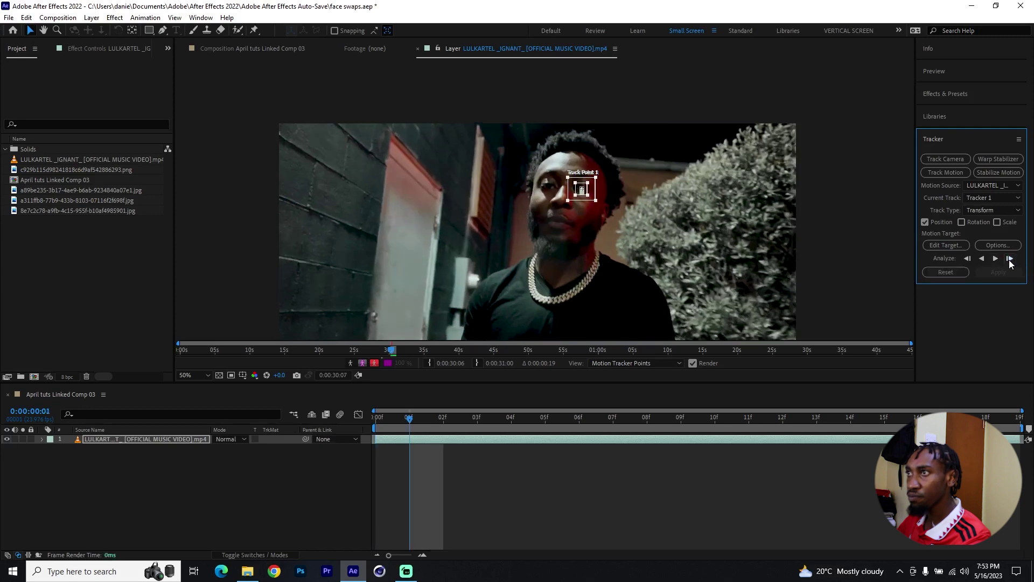
{"action": "left_click", "coordinate": [1010, 259]}
{"action": "left_click", "coordinate": [1010, 259]}
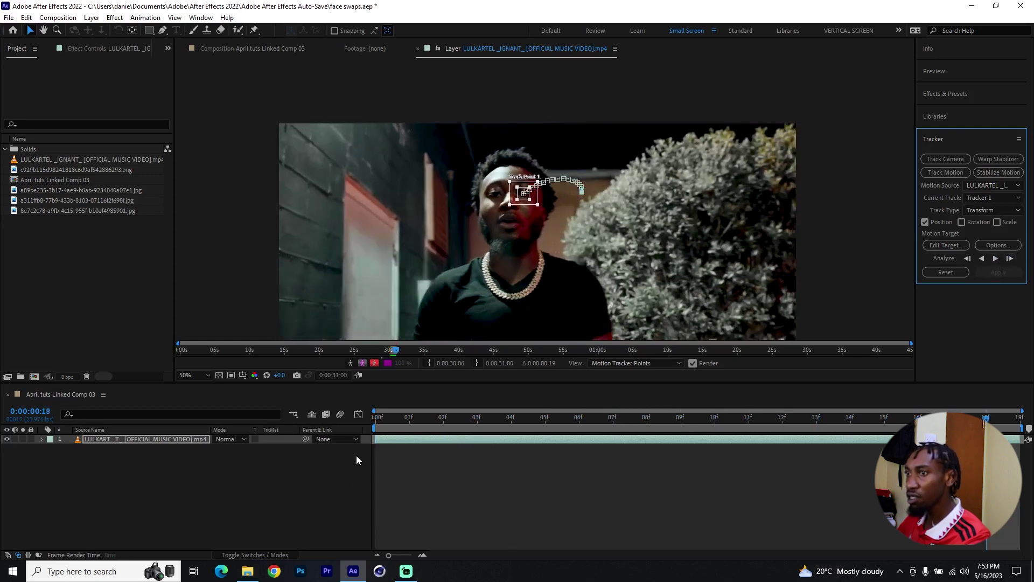
{"action": "left_click_drag", "start_coordinate": [448, 416], "coordinate": [378, 429]}
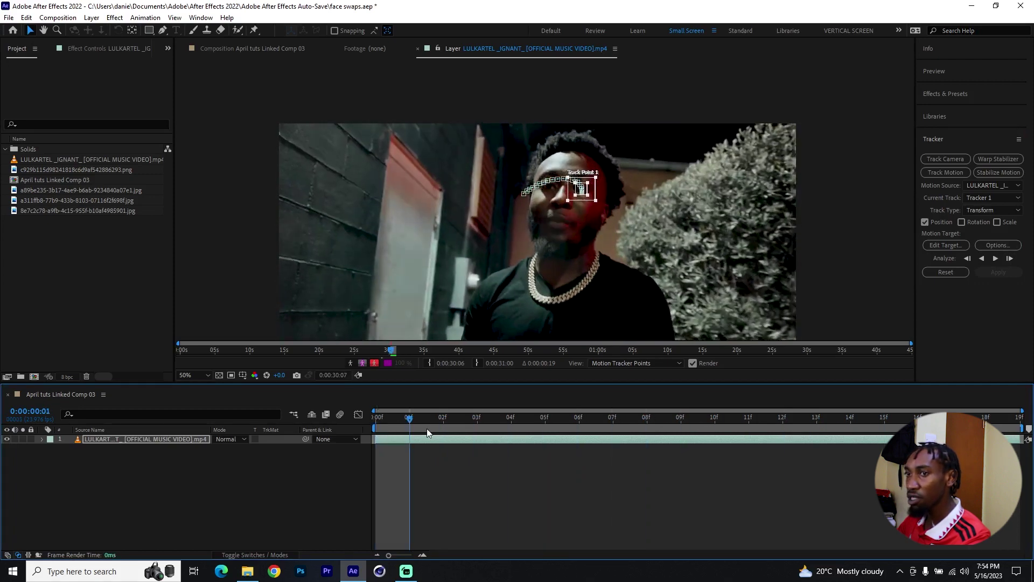
Add a new Null Object layer to the composition
{"action": "right_click", "coordinate": [198, 470]}
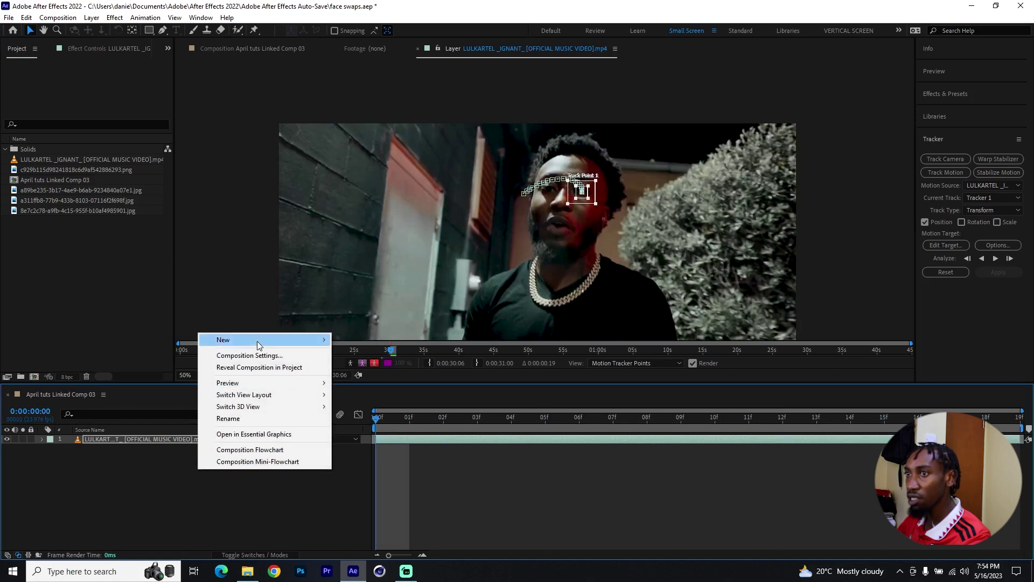
{"action": "mouse_move", "coordinate": [270, 340]}
{"action": "left_click", "coordinate": [365, 403]}
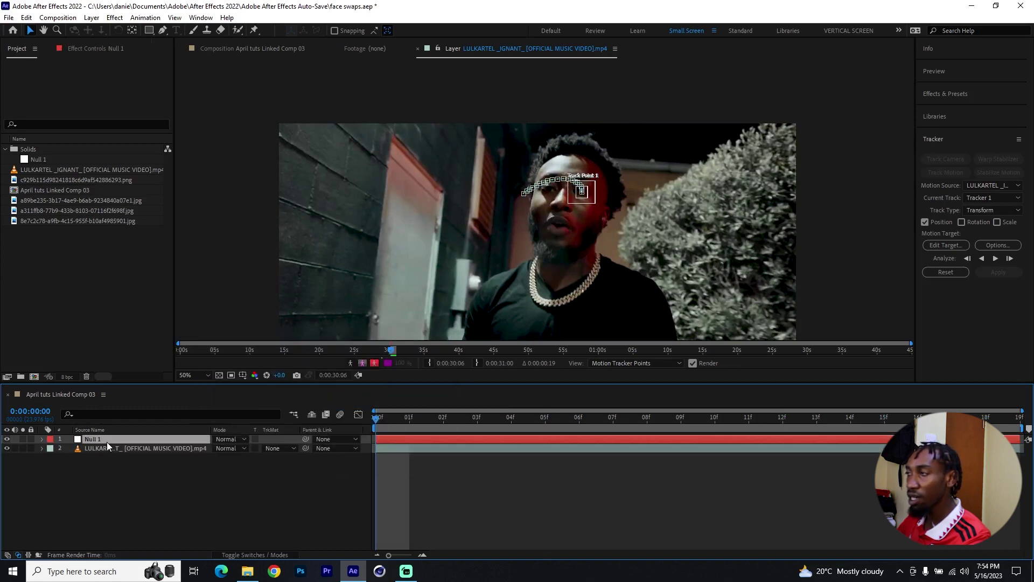
Set Null 1 as the motion target and apply the face tracking in X and Y
{"action": "left_click", "coordinate": [956, 135]}
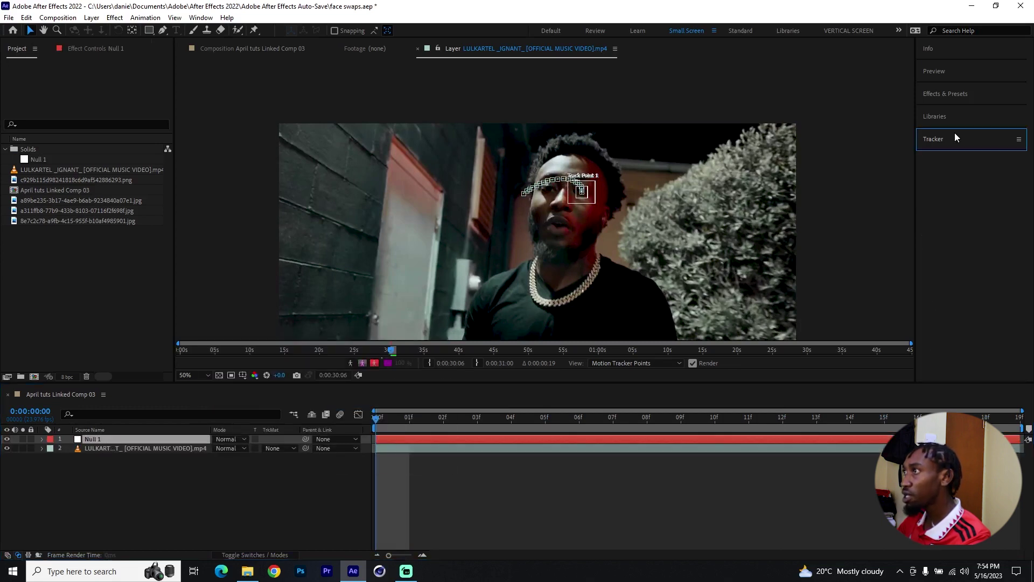
{"action": "left_click", "coordinate": [952, 247]}
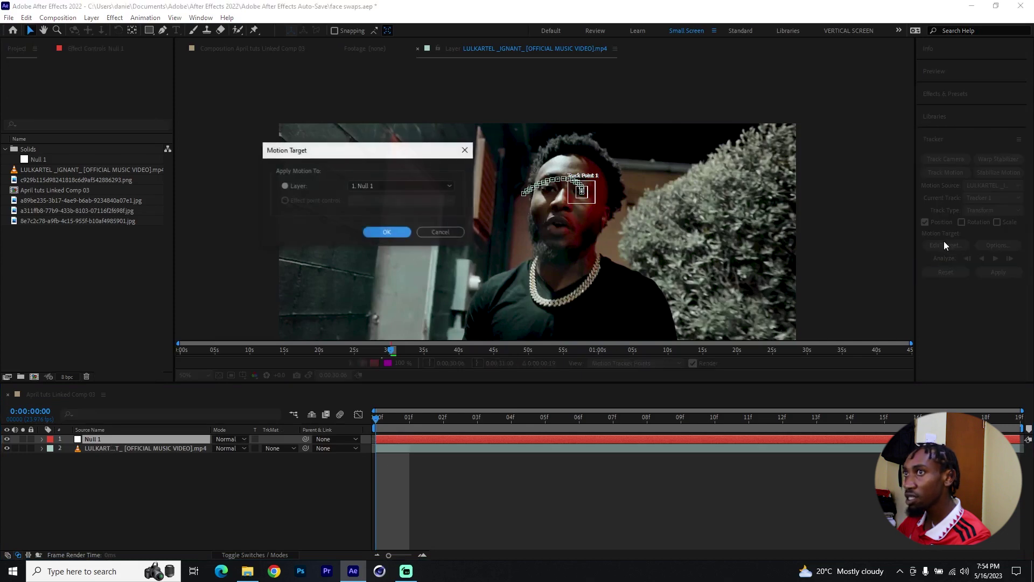
{"action": "left_click", "coordinate": [392, 186]}
{"action": "left_click", "coordinate": [371, 185]}
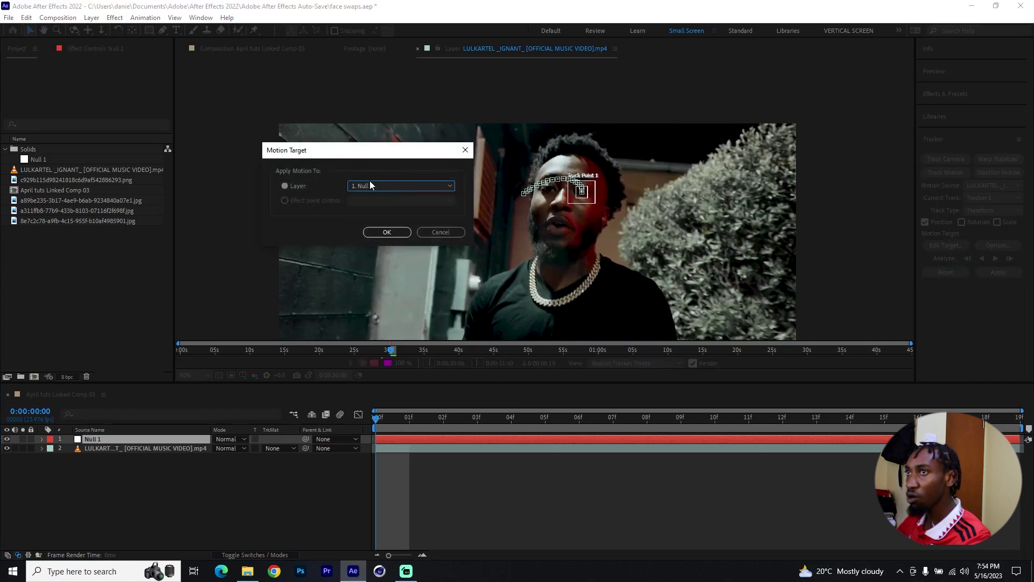
{"action": "left_click", "coordinate": [386, 231]}
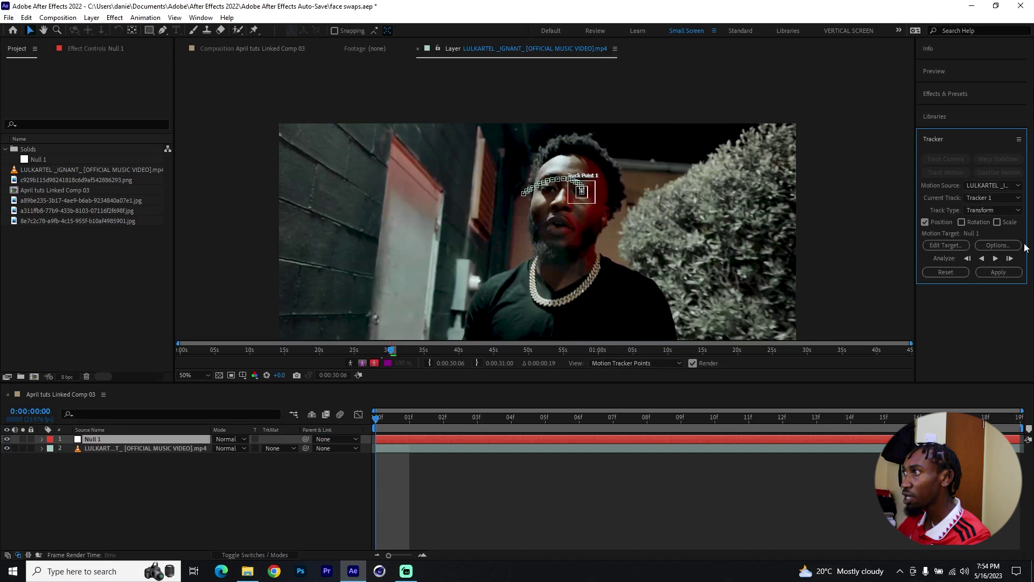
{"action": "left_click", "coordinate": [999, 272]}
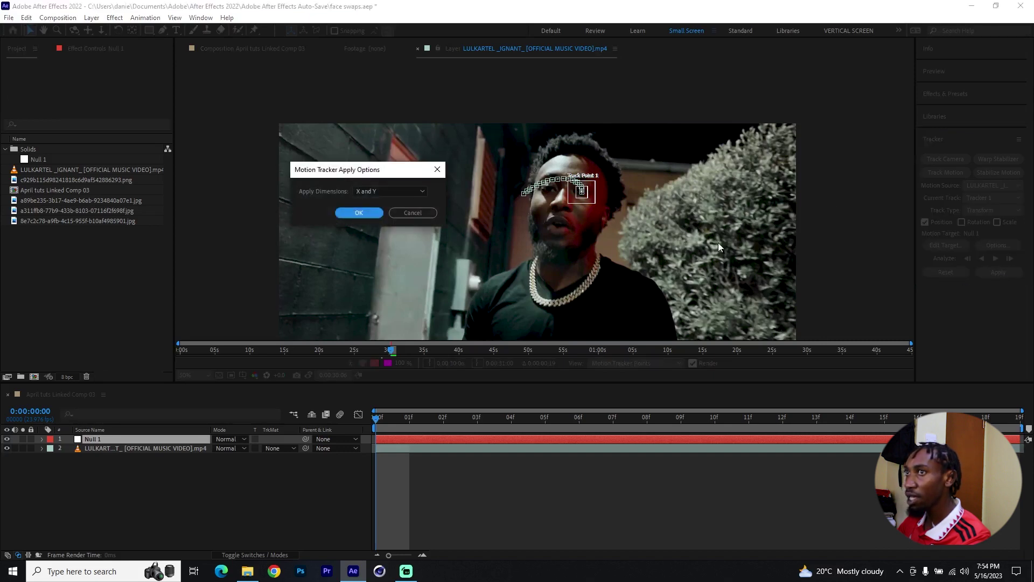
{"action": "left_click", "coordinate": [372, 215]}
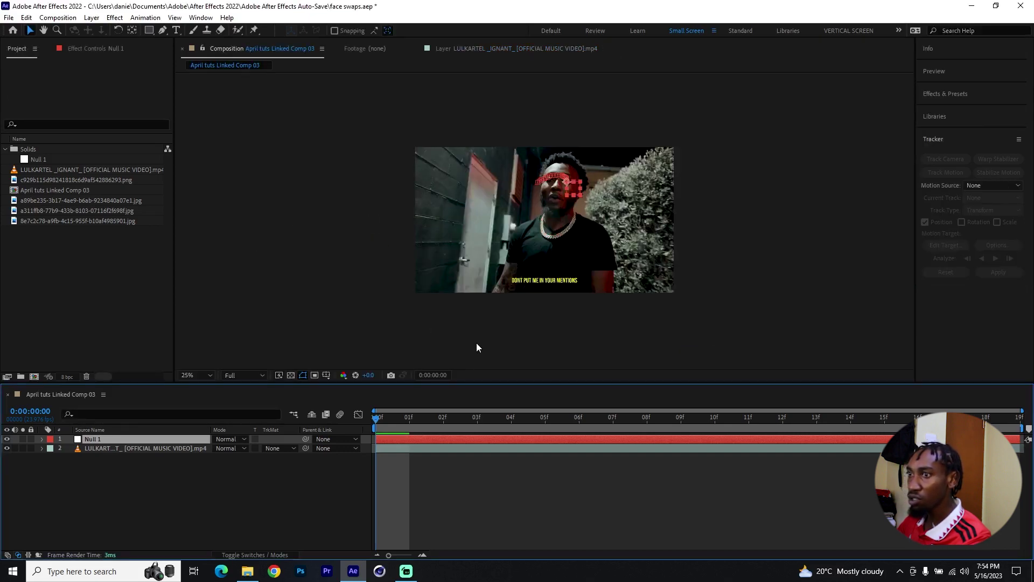
Scrub to frame 07 and inspect Tracker 1 under the footage layer's Motion Trackers
{"action": "left_click_drag", "start_coordinate": [423, 431], "coordinate": [613, 423]}
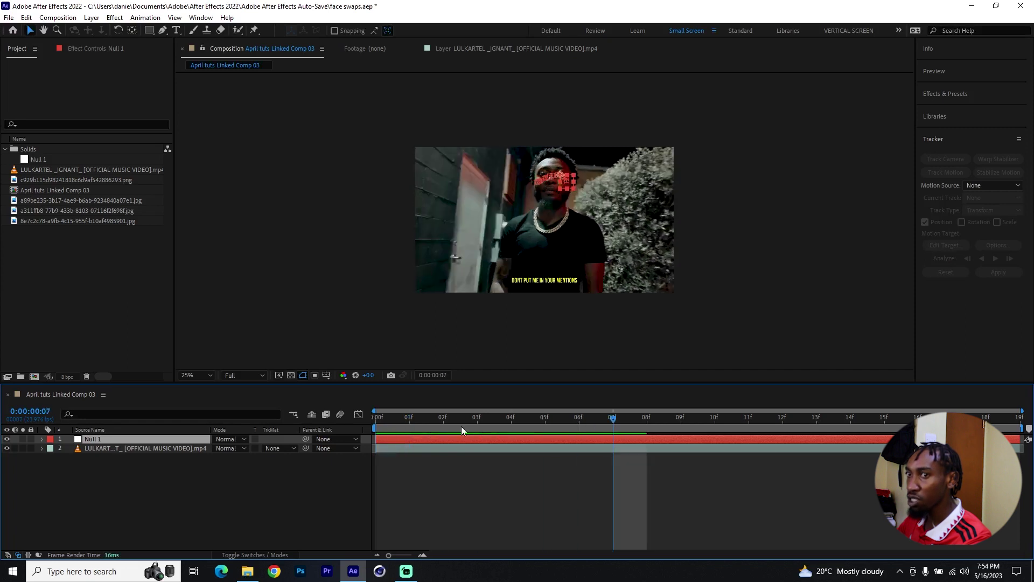
{"action": "left_click", "coordinate": [119, 448]}
{"action": "left_click", "coordinate": [42, 449]}
{"action": "left_click", "coordinate": [51, 459]}
{"action": "left_click", "coordinate": [84, 467]}
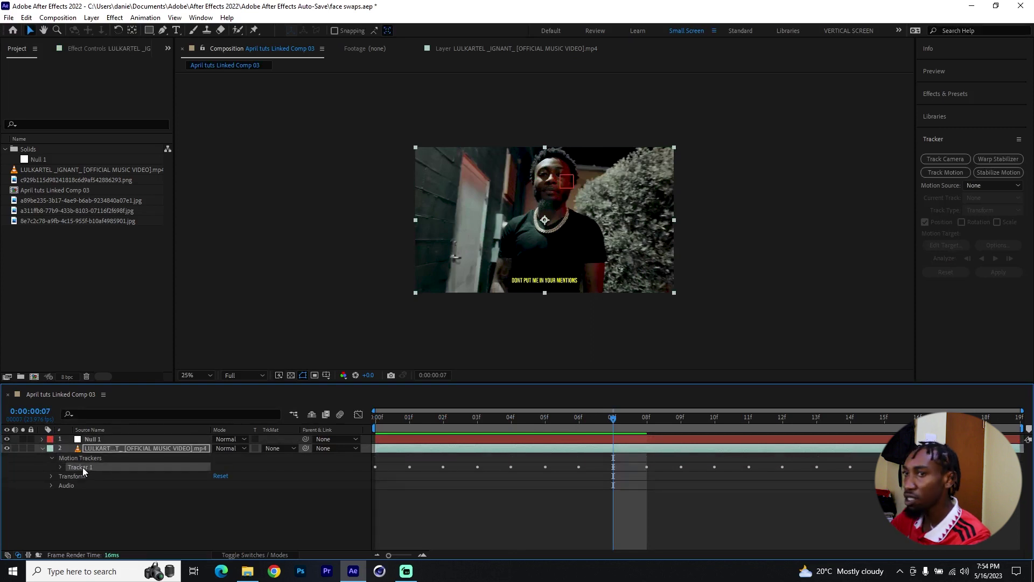
Rename the Null 1 layer to 'tracking info'
{"action": "left_click", "coordinate": [102, 441]}
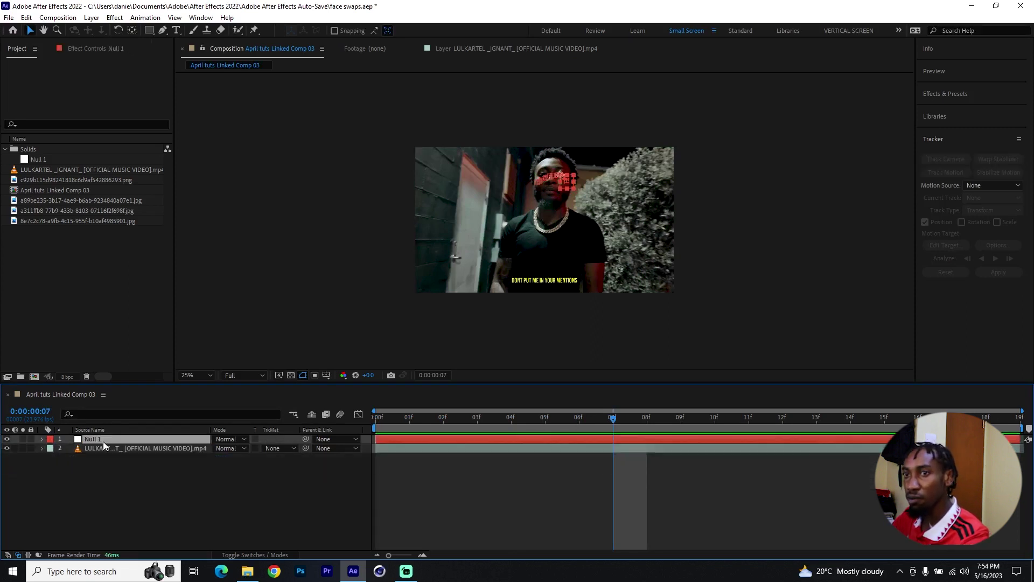
{"action": "key", "text": "Return"}
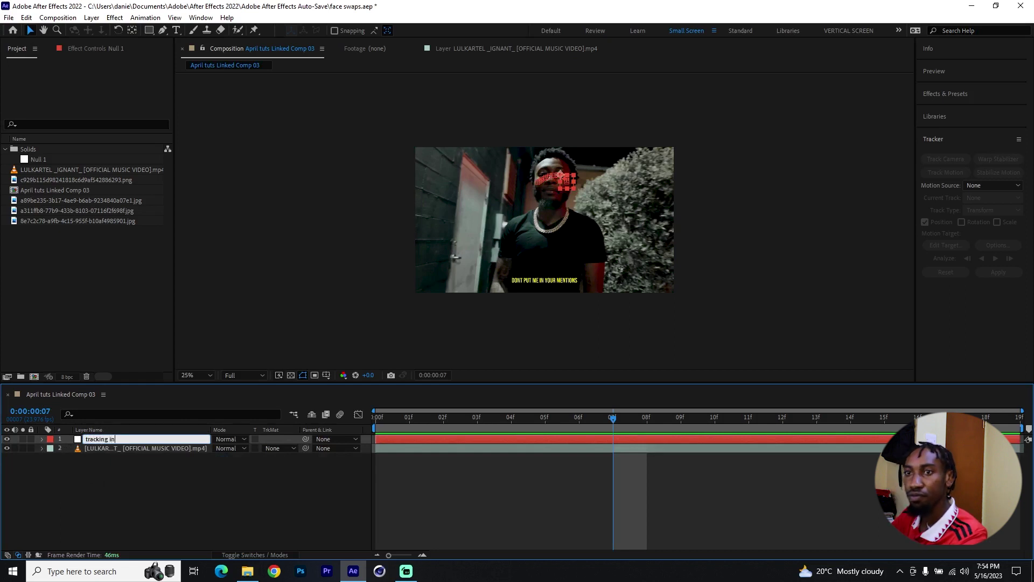
{"action": "key", "text": "Return"}
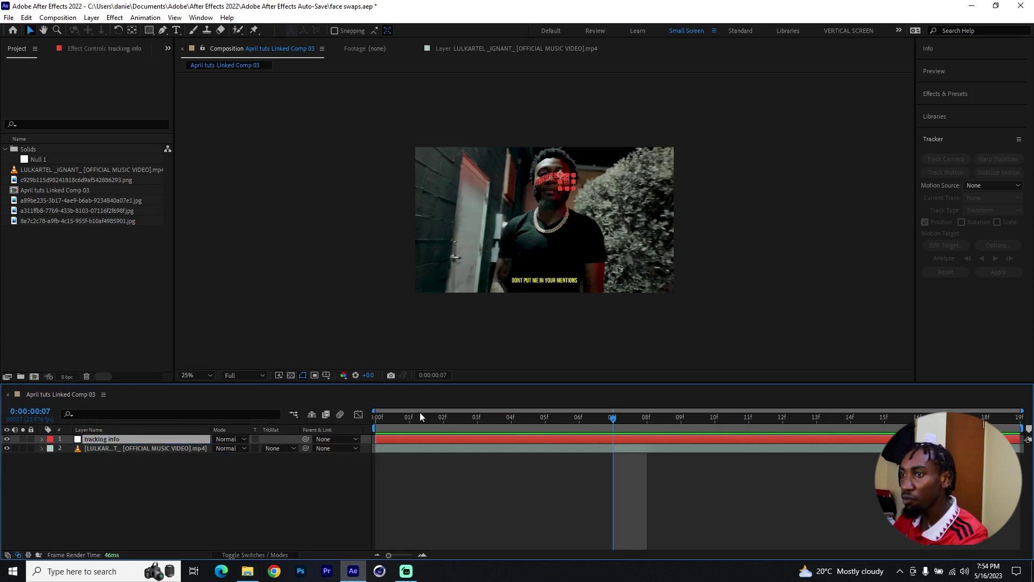
{"action": "left_click_drag", "start_coordinate": [413, 420], "coordinate": [443, 419]}
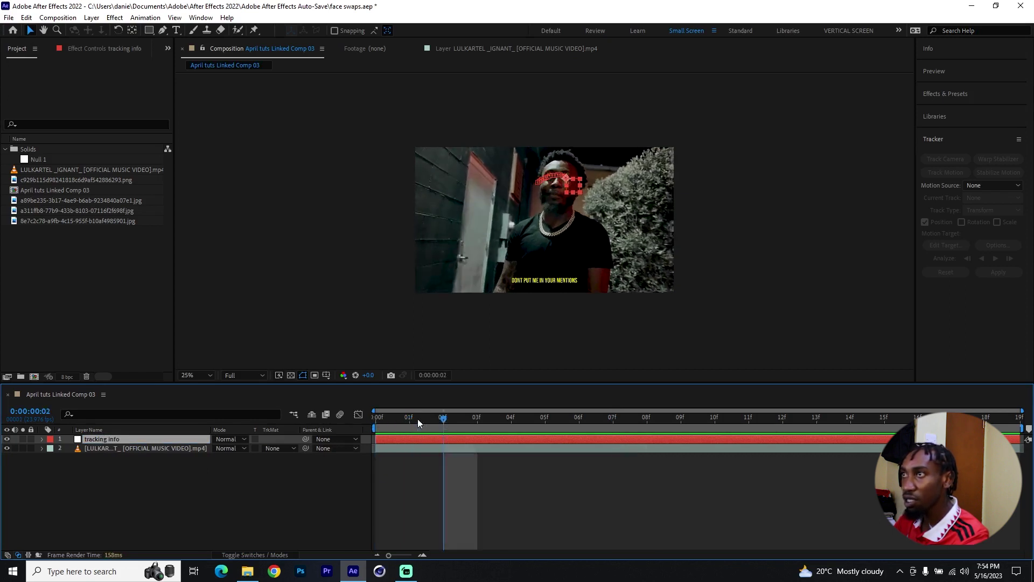
Add the zombie face image to the composition and trim it to end at frame 05
{"action": "left_click", "coordinate": [92, 178]}
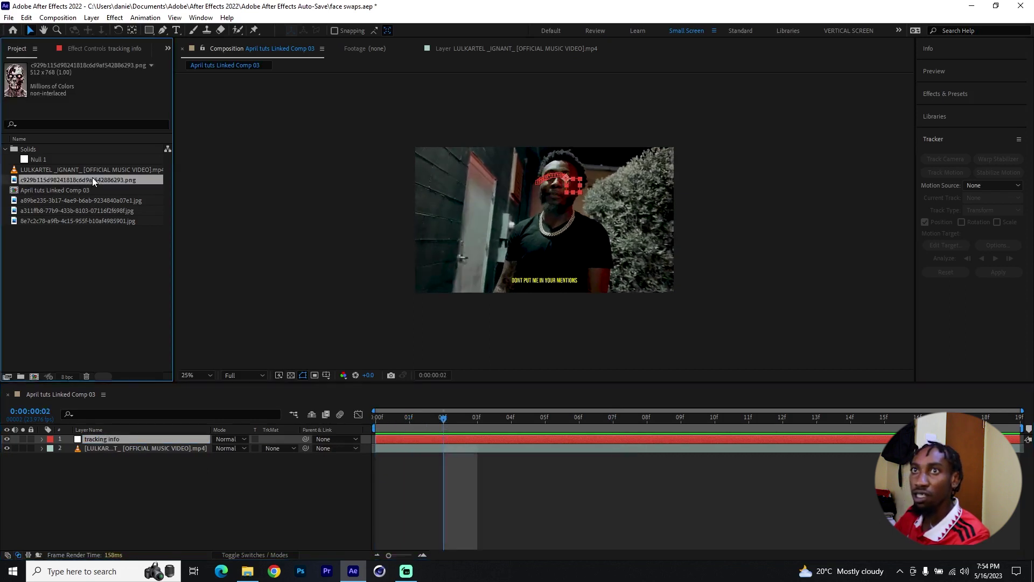
{"action": "left_click_drag", "start_coordinate": [92, 178], "coordinate": [164, 438]}
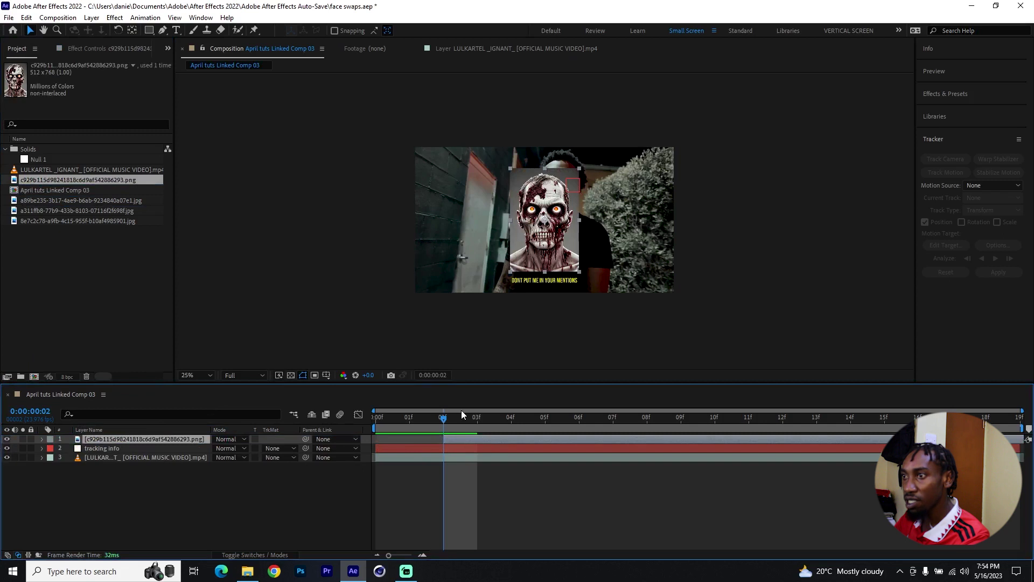
{"action": "left_click_drag", "start_coordinate": [447, 418], "coordinate": [535, 419]}
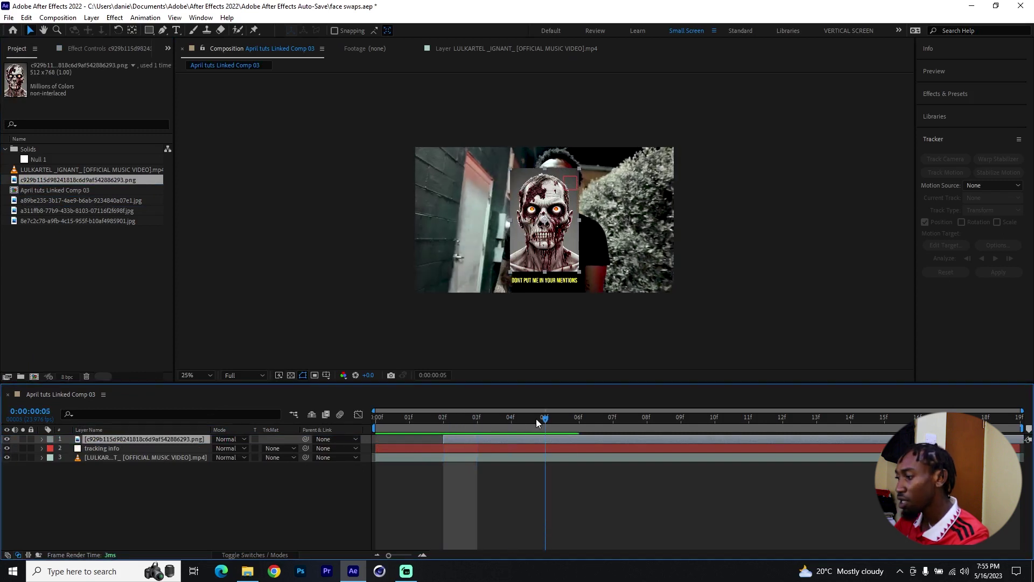
{"action": "key", "text": "ctrl+shift+d"}
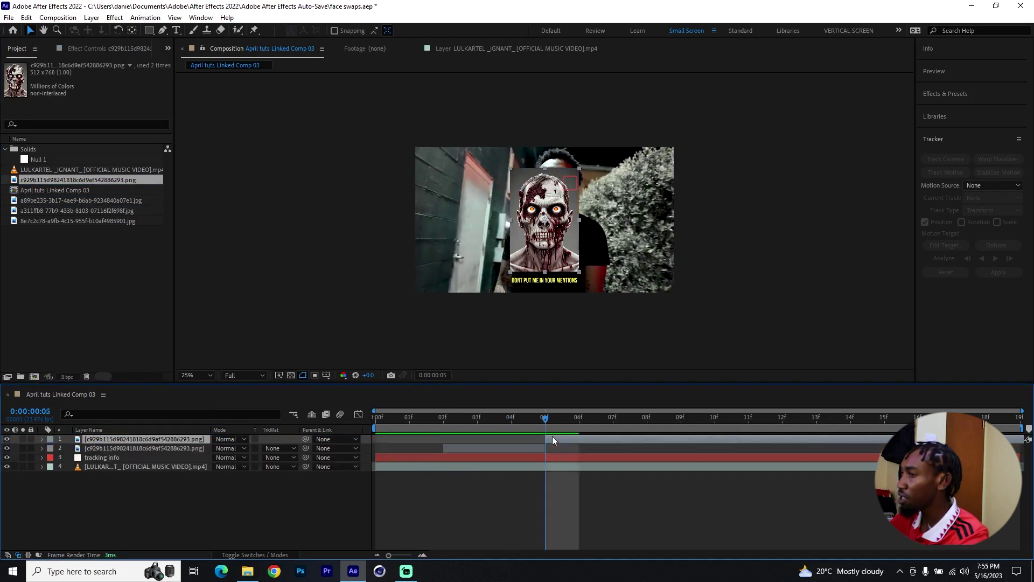
{"action": "key", "text": "Delete"}
Scale the zombie image layer up to about 145%
{"action": "left_click", "coordinate": [497, 417]}
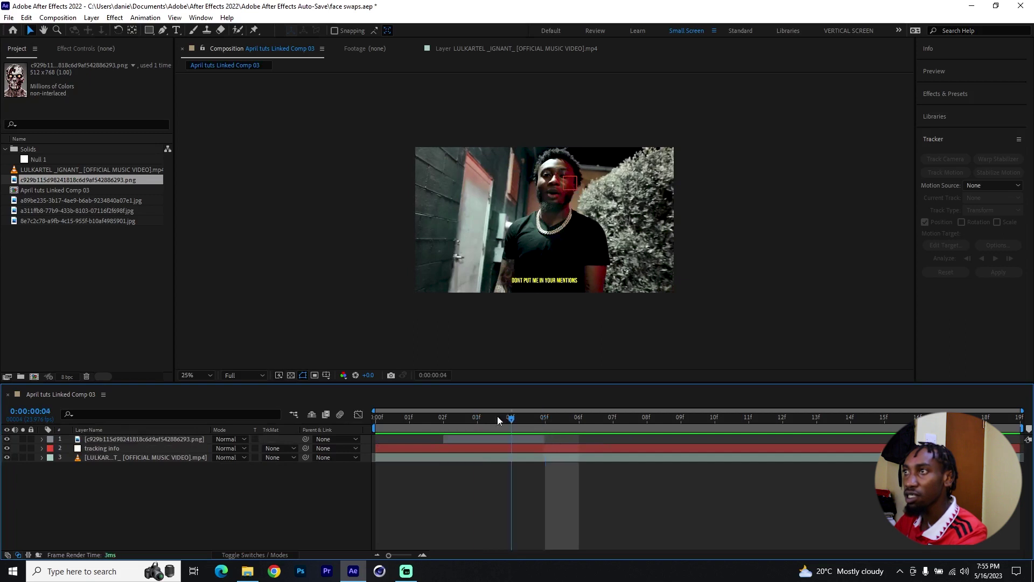
{"action": "left_click_drag", "start_coordinate": [503, 419], "coordinate": [447, 420]}
{"action": "left_click", "coordinate": [463, 439]}
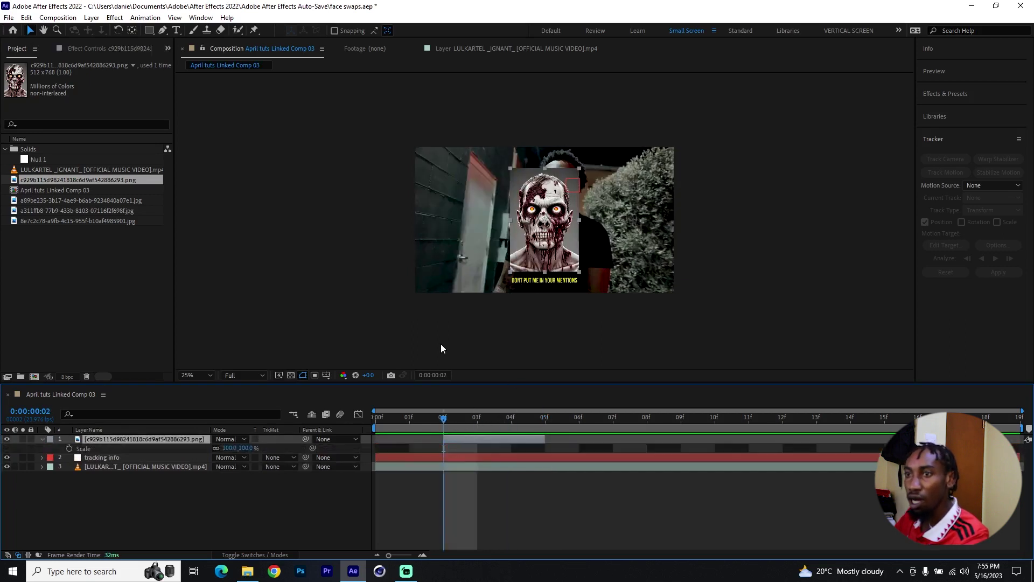
{"action": "left_click_drag", "start_coordinate": [228, 448], "coordinate": [257, 451]}
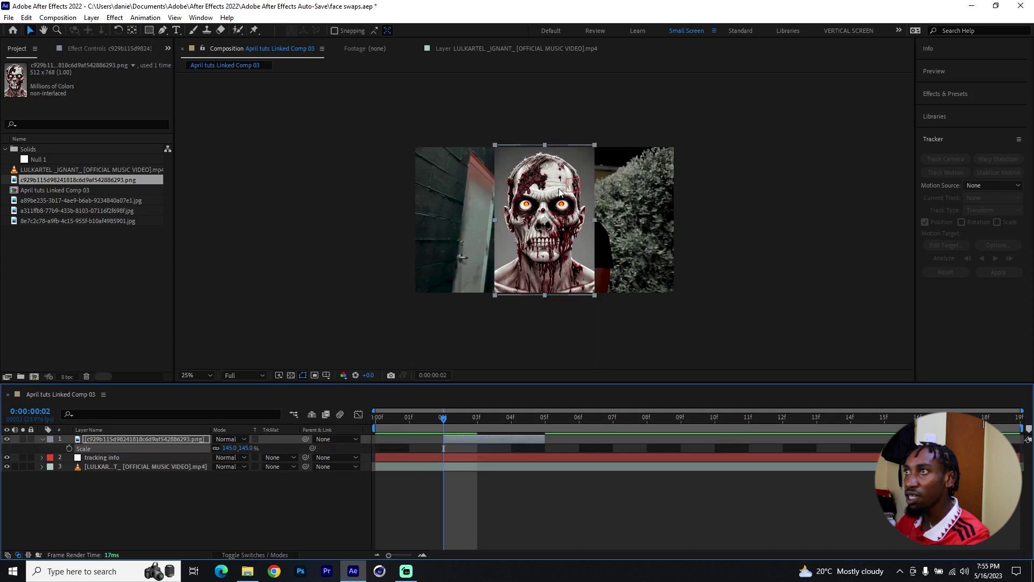
Solo the zombie layer and trace a Pen mask over the head's top and right side
{"action": "scroll", "coordinate": [558, 190], "scroll_direction": "up", "scroll_amount": 2}
{"action": "left_click", "coordinate": [162, 30]}
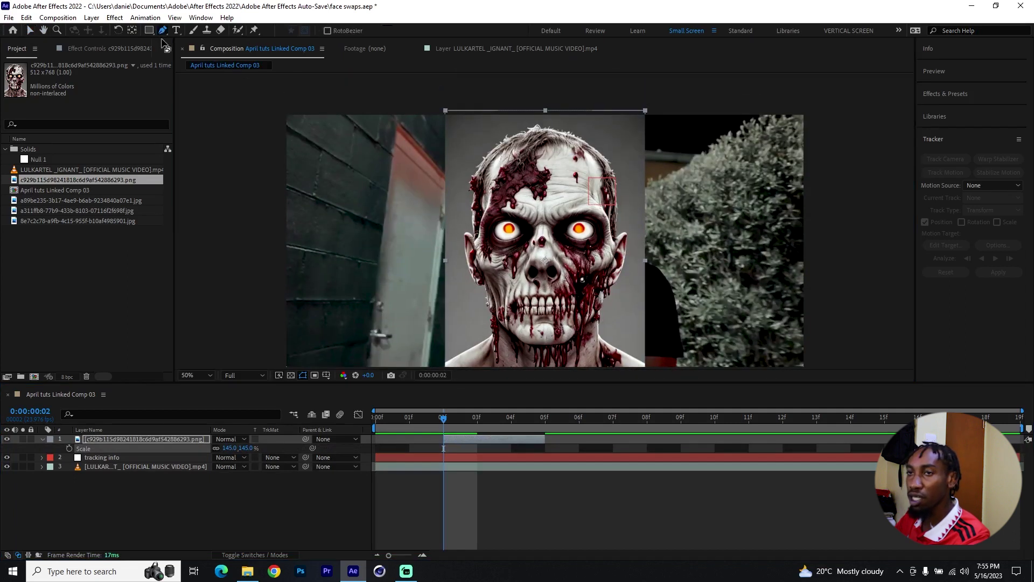
{"action": "left_click", "coordinate": [22, 439]}
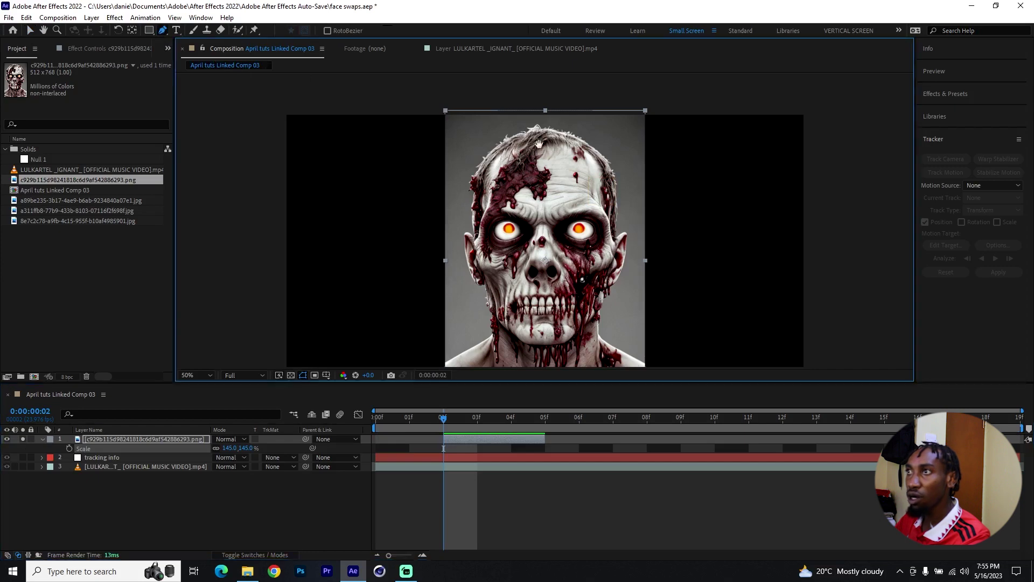
{"action": "scroll", "coordinate": [538, 145], "scroll_direction": "up", "scroll_amount": 2}
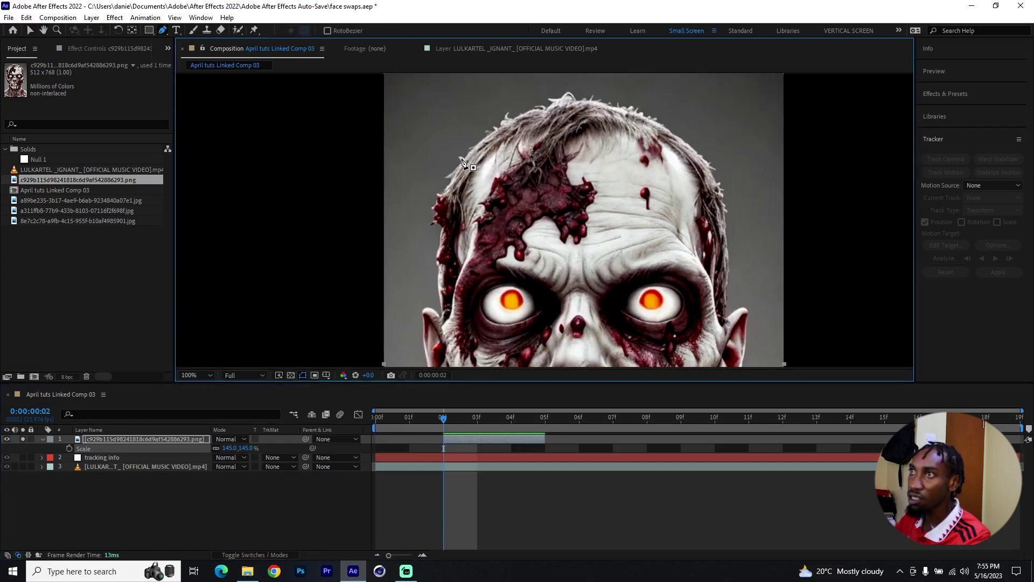
{"action": "left_click", "coordinate": [461, 159]}
{"action": "left_click", "coordinate": [482, 138]}
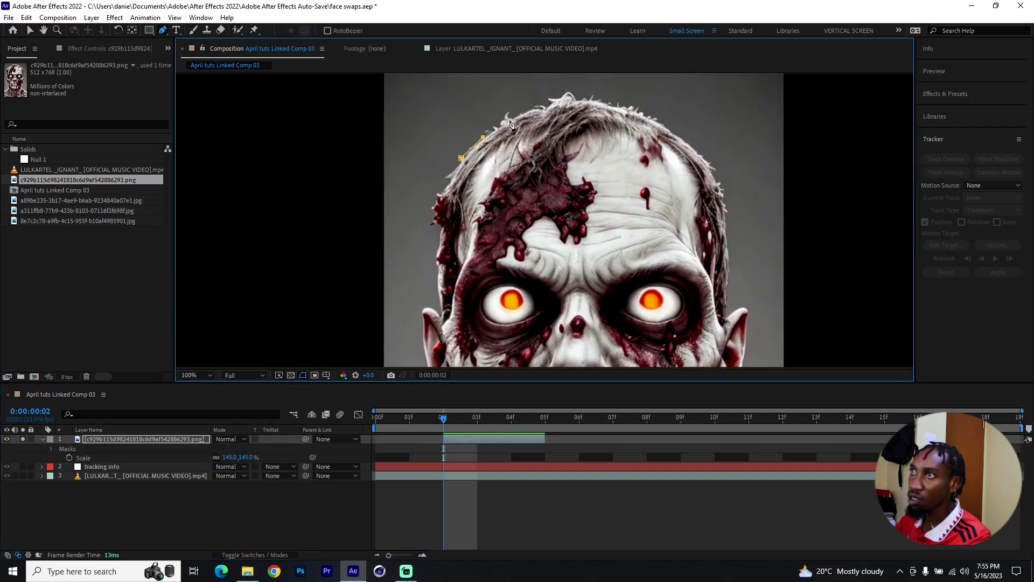
{"action": "left_click", "coordinate": [509, 121]}
{"action": "left_click", "coordinate": [532, 111]}
{"action": "left_click", "coordinate": [557, 101]}
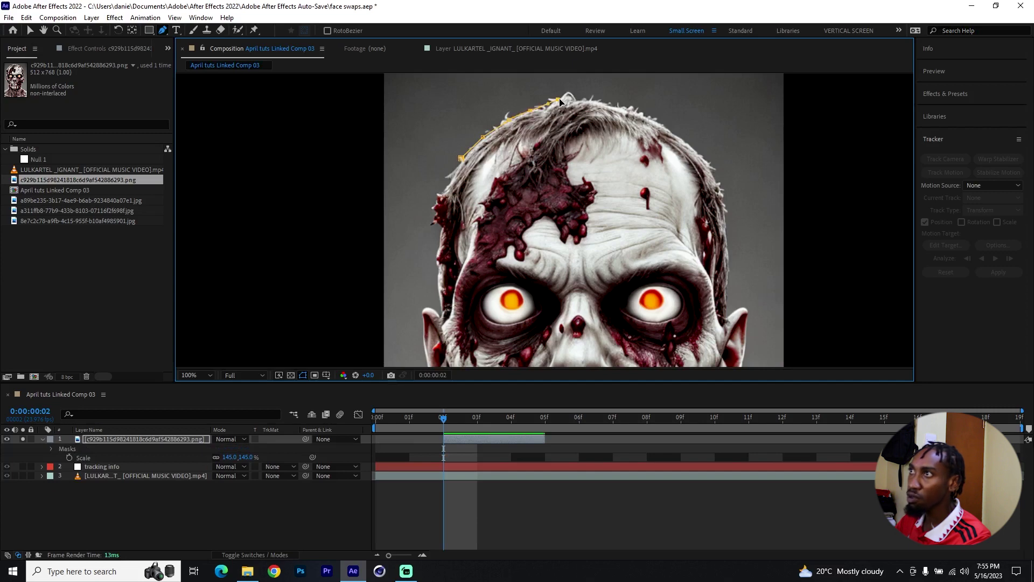
{"action": "left_click", "coordinate": [586, 98]}
{"action": "left_click", "coordinate": [612, 104]}
{"action": "left_click", "coordinate": [653, 120]}
{"action": "left_click", "coordinate": [680, 136]}
{"action": "left_click", "coordinate": [708, 162]}
{"action": "left_click", "coordinate": [727, 227]}
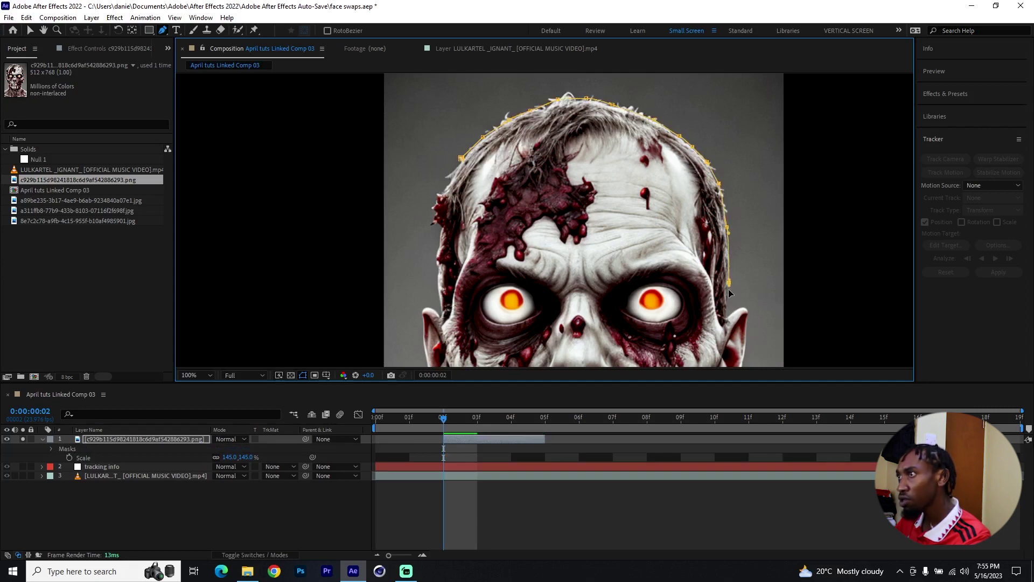
{"action": "left_click", "coordinate": [729, 283]}
{"action": "left_click", "coordinate": [745, 318]}
Continue the mask down the right jaw, around the neck, and up the face's left edge
{"action": "left_click_drag", "start_coordinate": [746, 326], "coordinate": [731, 86]}
{"action": "left_click", "coordinate": [728, 189]}
{"action": "left_click", "coordinate": [717, 220]}
{"action": "left_click", "coordinate": [698, 264]}
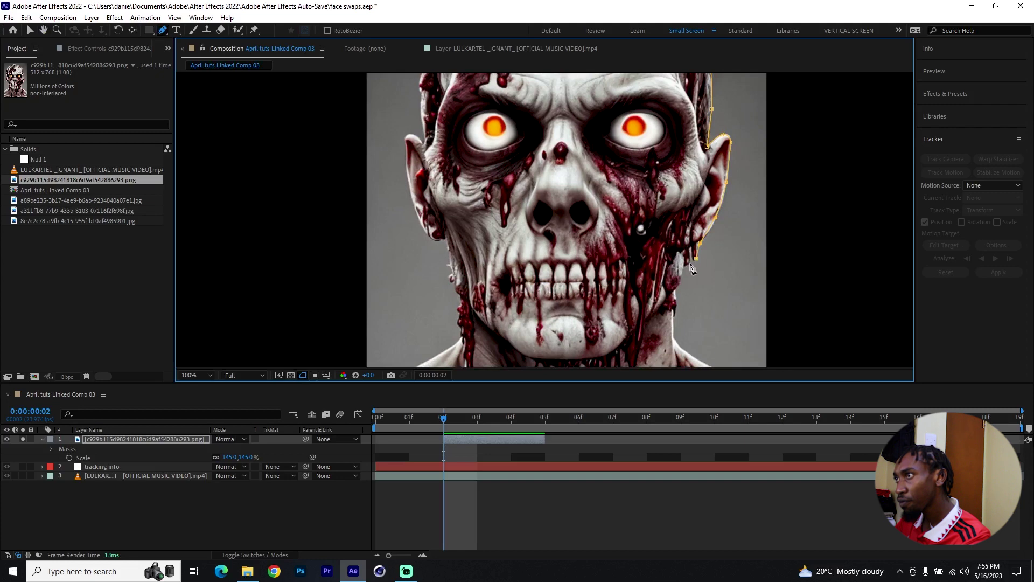
{"action": "left_click", "coordinate": [688, 275]}
{"action": "left_click", "coordinate": [678, 304]}
{"action": "left_click_drag", "start_coordinate": [689, 256], "coordinate": [679, 142]}
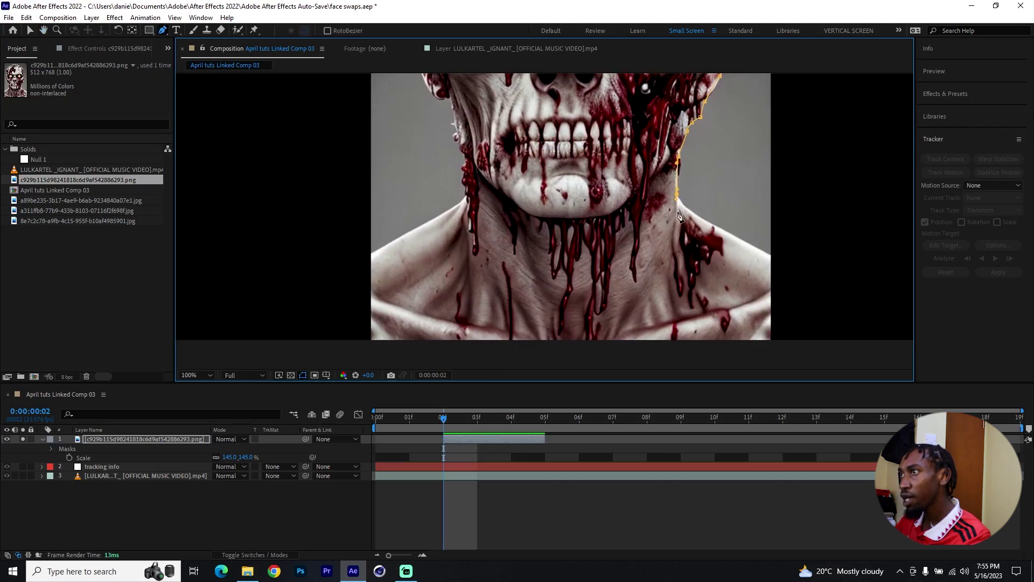
{"action": "left_click", "coordinate": [675, 220]}
{"action": "left_click", "coordinate": [663, 275]}
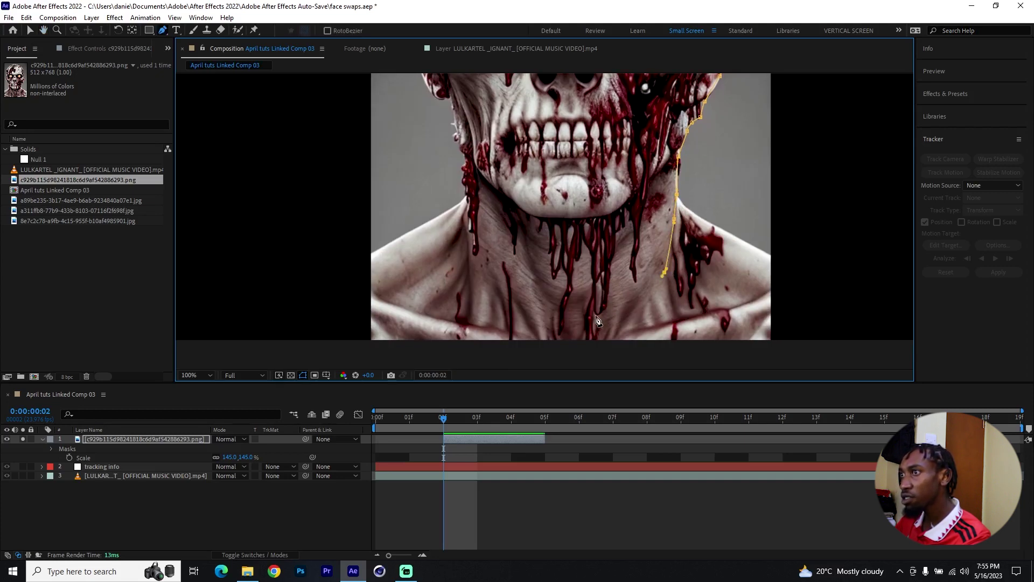
{"action": "left_click_drag", "start_coordinate": [596, 315], "coordinate": [510, 292]}
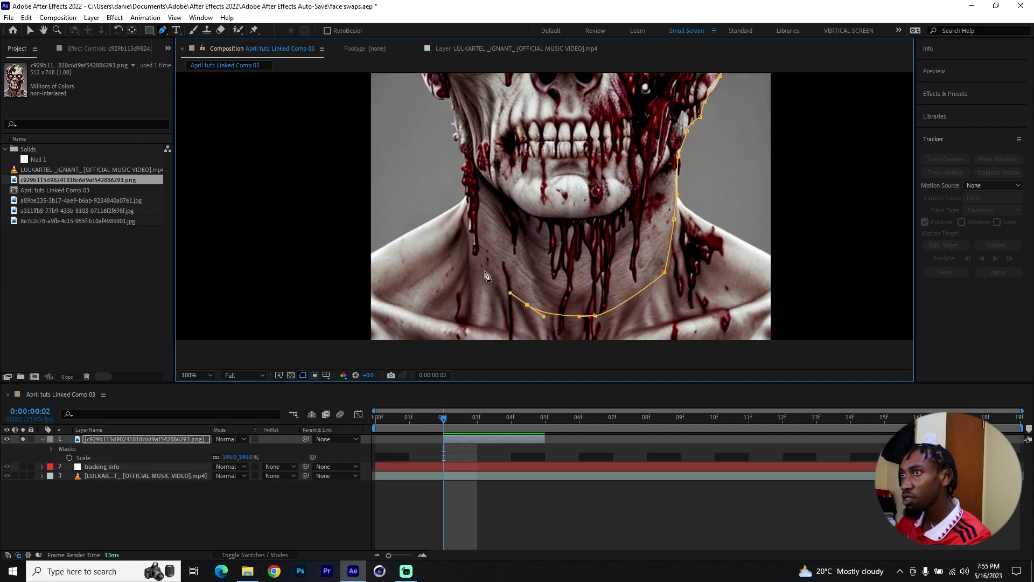
{"action": "left_click_drag", "start_coordinate": [475, 258], "coordinate": [470, 249]}
{"action": "left_click", "coordinate": [464, 188]}
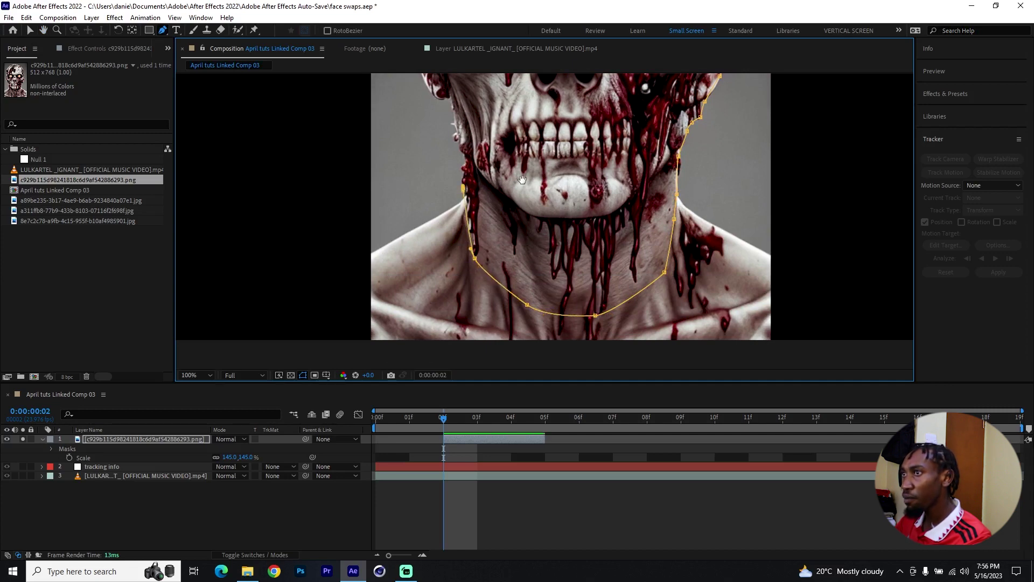
{"action": "left_click_drag", "start_coordinate": [522, 180], "coordinate": [571, 229]}
{"action": "left_click", "coordinate": [511, 223]}
{"action": "left_click", "coordinate": [507, 190]}
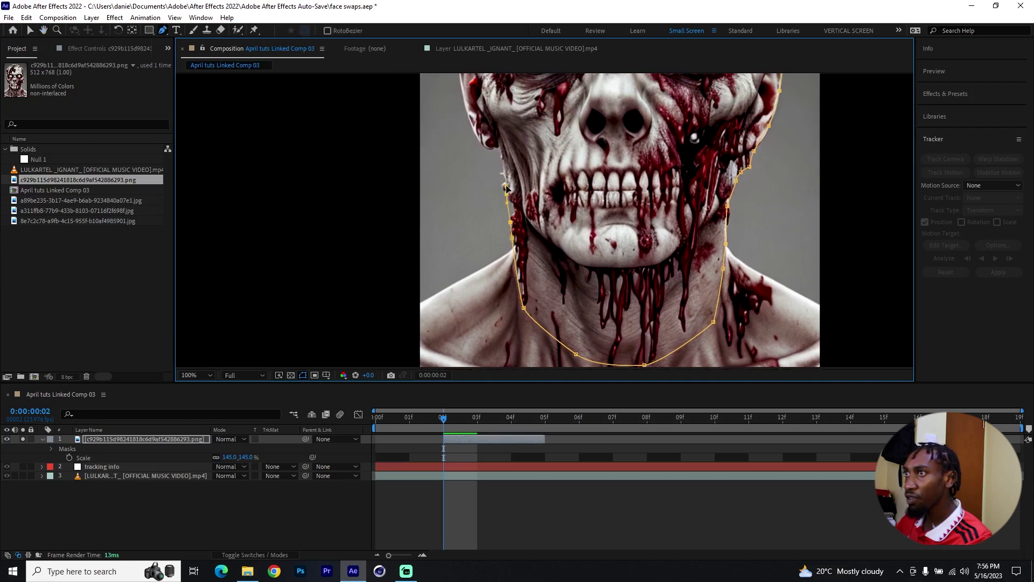
{"action": "left_click_drag", "start_coordinate": [507, 189], "coordinate": [600, 312]}
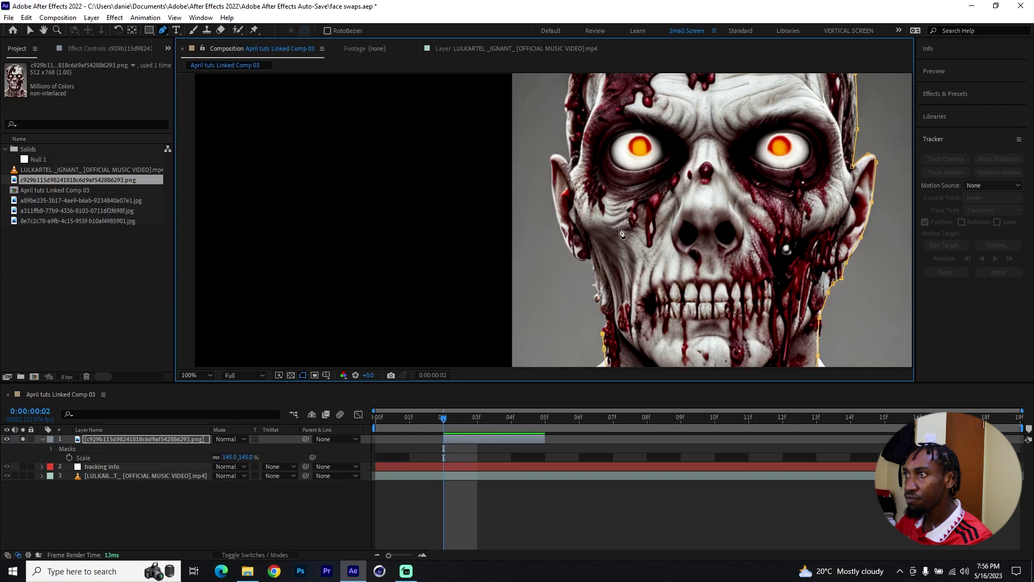
{"action": "left_click_drag", "start_coordinate": [620, 233], "coordinate": [603, 208]}
{"action": "left_click", "coordinate": [582, 285]}
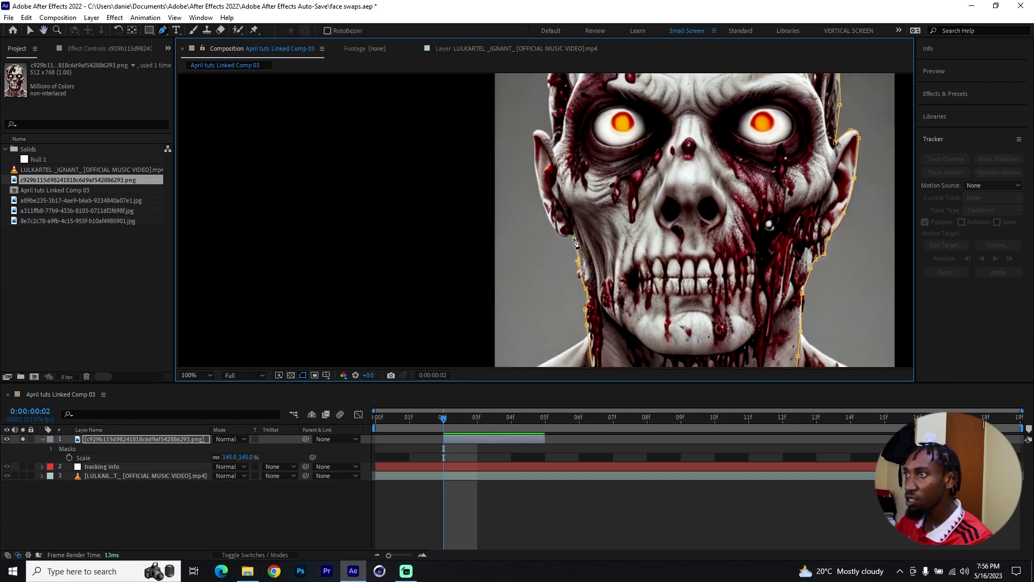
{"action": "left_click_drag", "start_coordinate": [575, 247], "coordinate": [597, 285]}
Reveal Mask 1 in the layer's properties and select its path to check the outline
{"action": "left_click", "coordinate": [15, 453]}
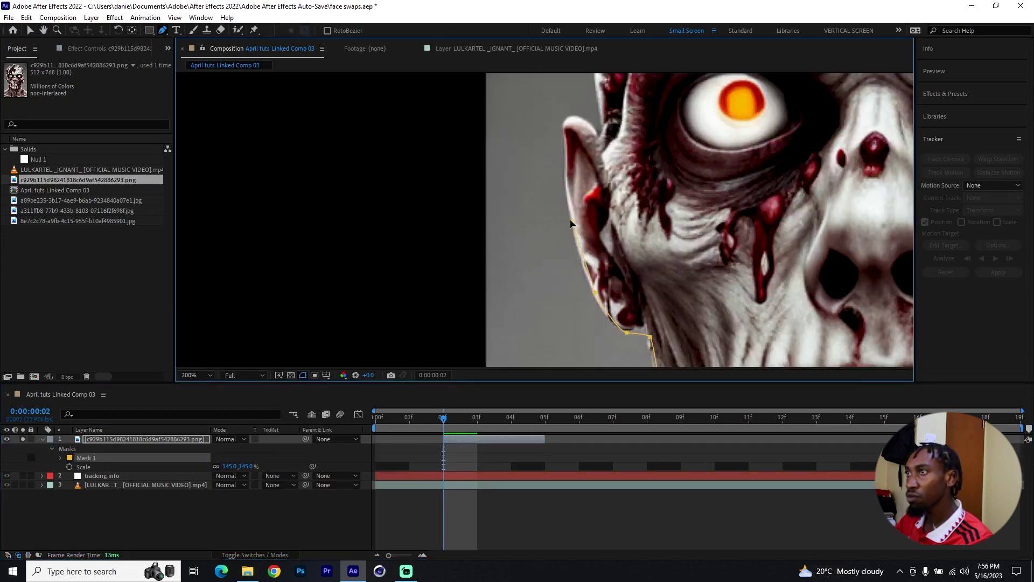
{"action": "left_click", "coordinate": [59, 457]}
{"action": "left_click", "coordinate": [83, 458]}
{"action": "left_click", "coordinate": [555, 220]}
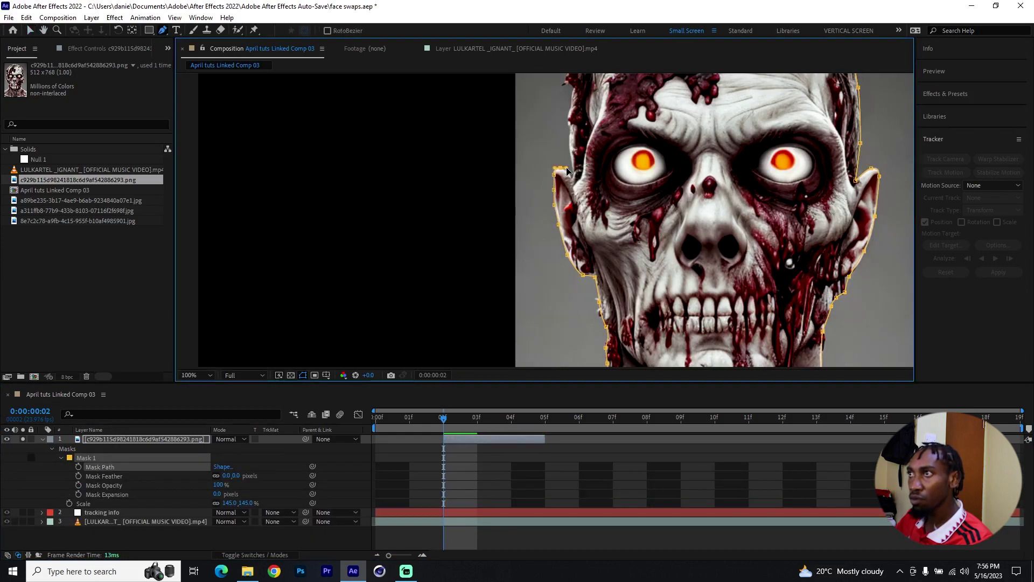
{"action": "scroll", "coordinate": [576, 167], "scroll_direction": "up", "scroll_amount": 3}
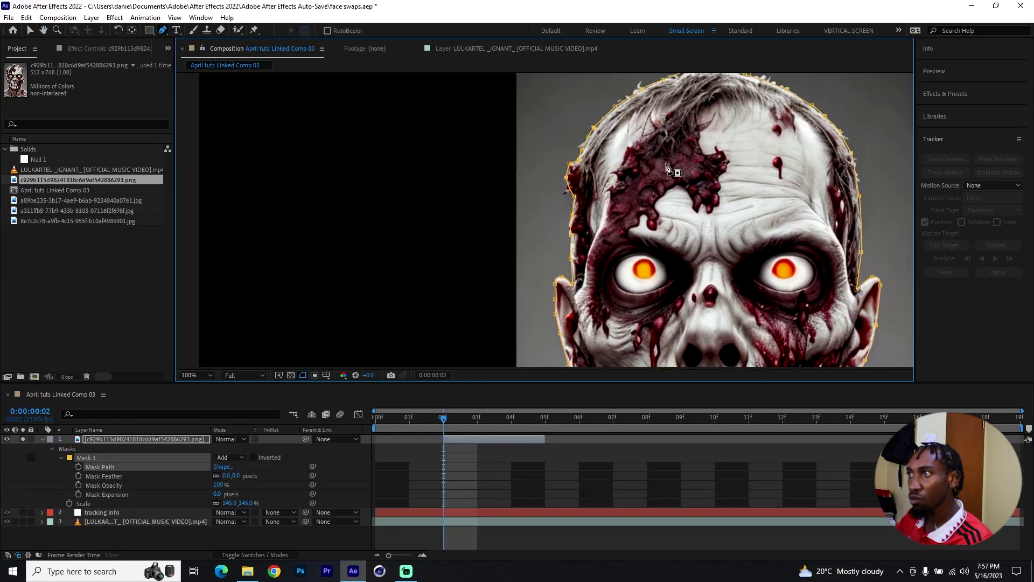
{"action": "scroll", "coordinate": [668, 170], "scroll_direction": "down", "scroll_amount": 4}
Feather the zombie layer's Mask 1 to about 22 pixels
{"action": "left_click_drag", "start_coordinate": [572, 233], "coordinate": [569, 191]}
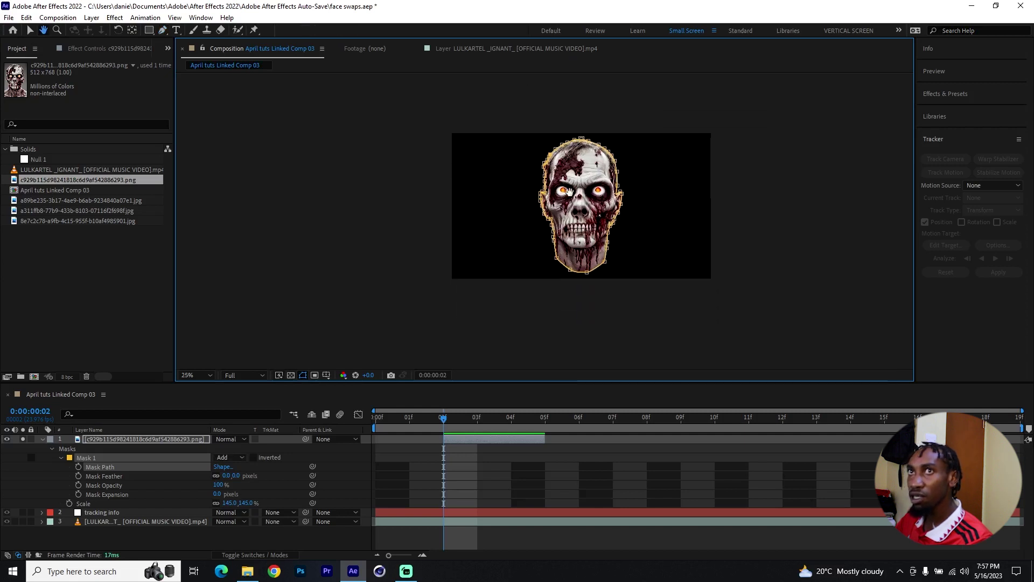
{"action": "left_click", "coordinate": [30, 31]}
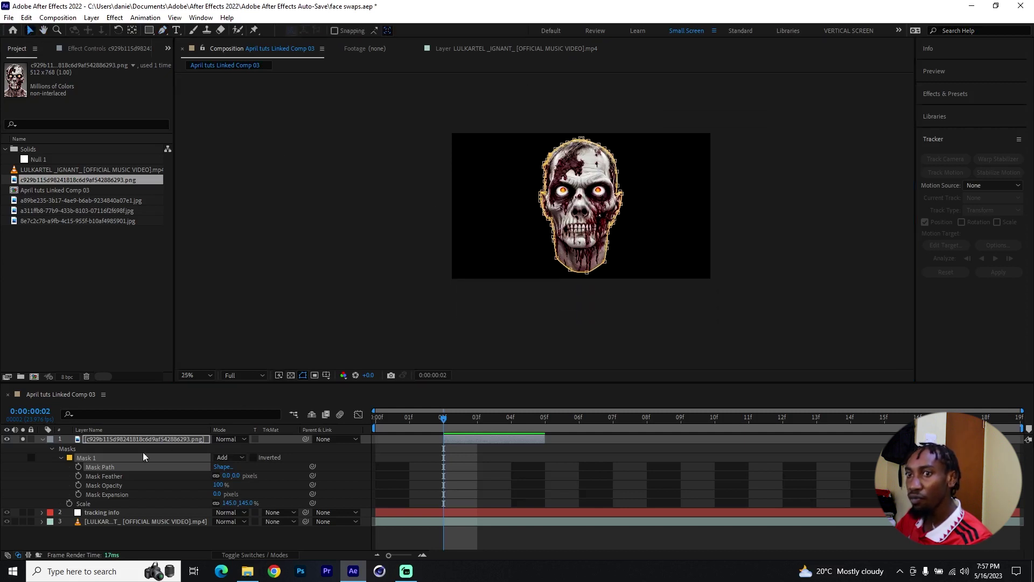
{"action": "left_click", "coordinate": [117, 439]}
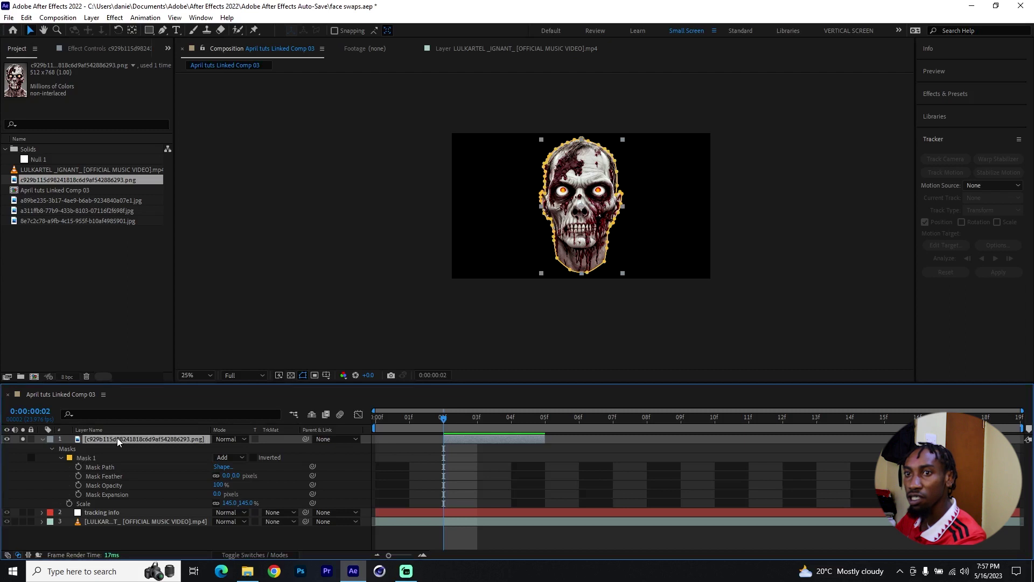
{"action": "key", "text": "m"}
{"action": "key", "text": "m"}
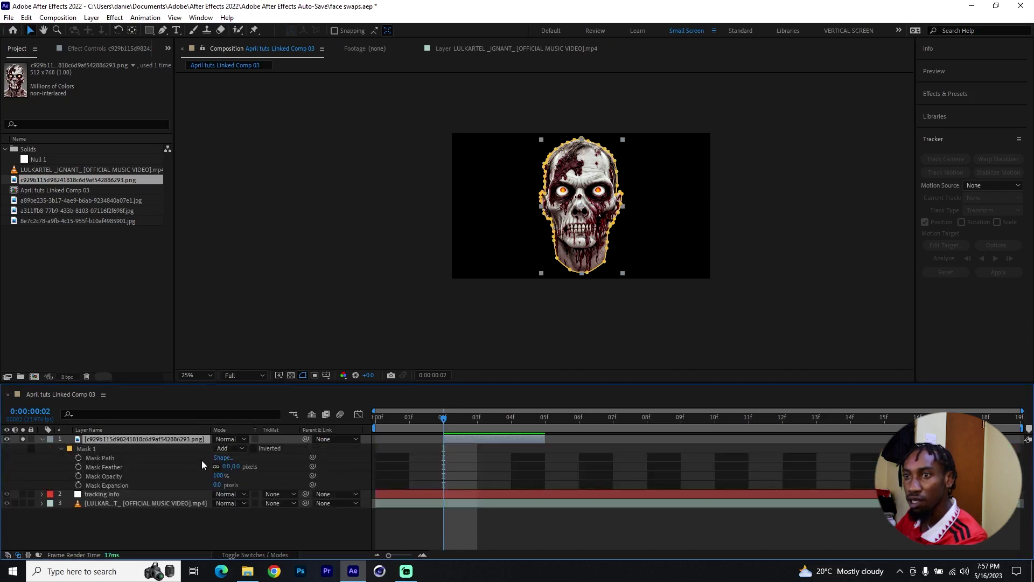
{"action": "left_click_drag", "start_coordinate": [226, 472], "coordinate": [238, 470]}
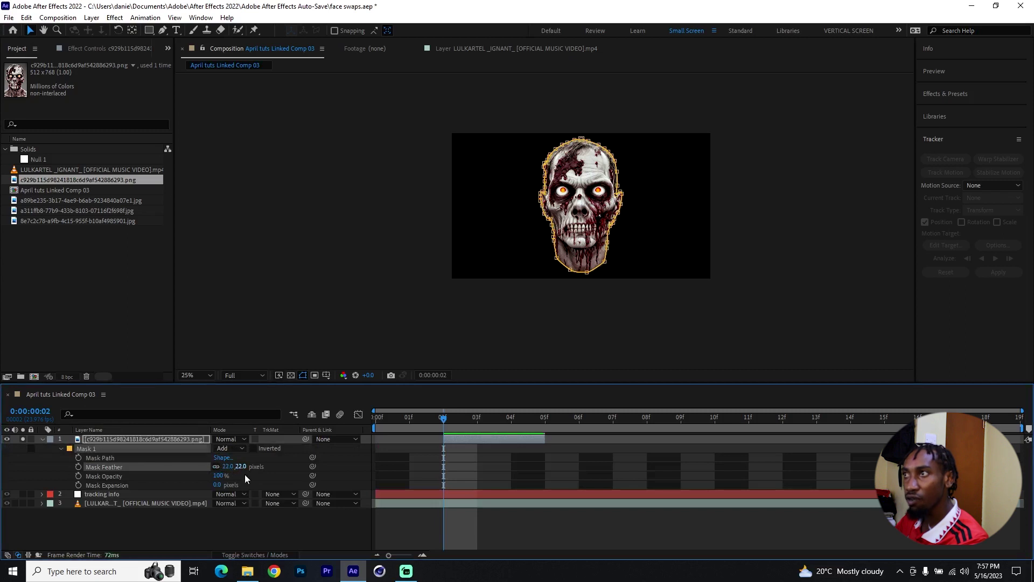
{"action": "left_click", "coordinate": [555, 512]}
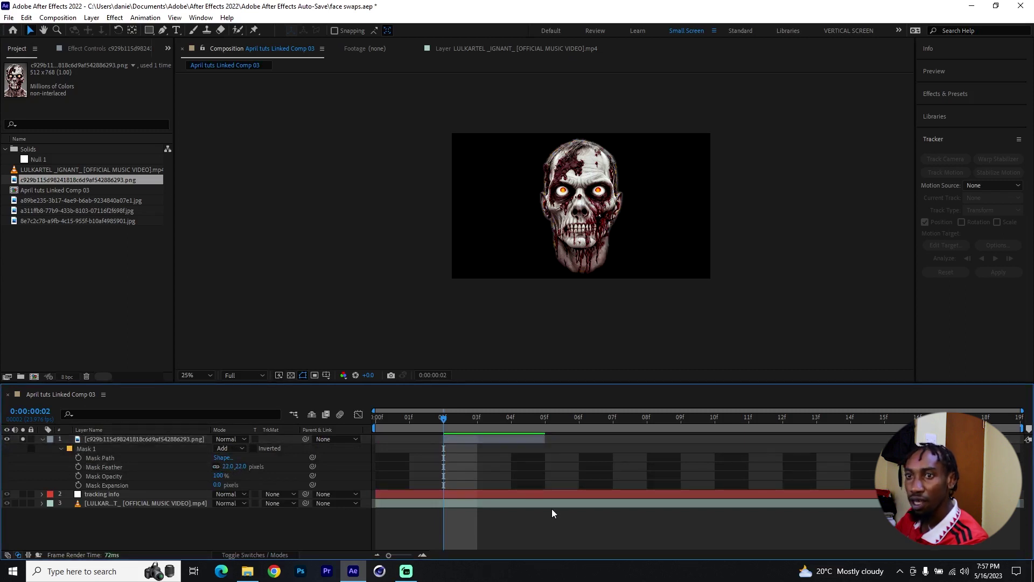
Rename the zombie image layer to 'face 1'
{"action": "left_click", "coordinate": [111, 439]}
{"action": "key", "text": "Return"}
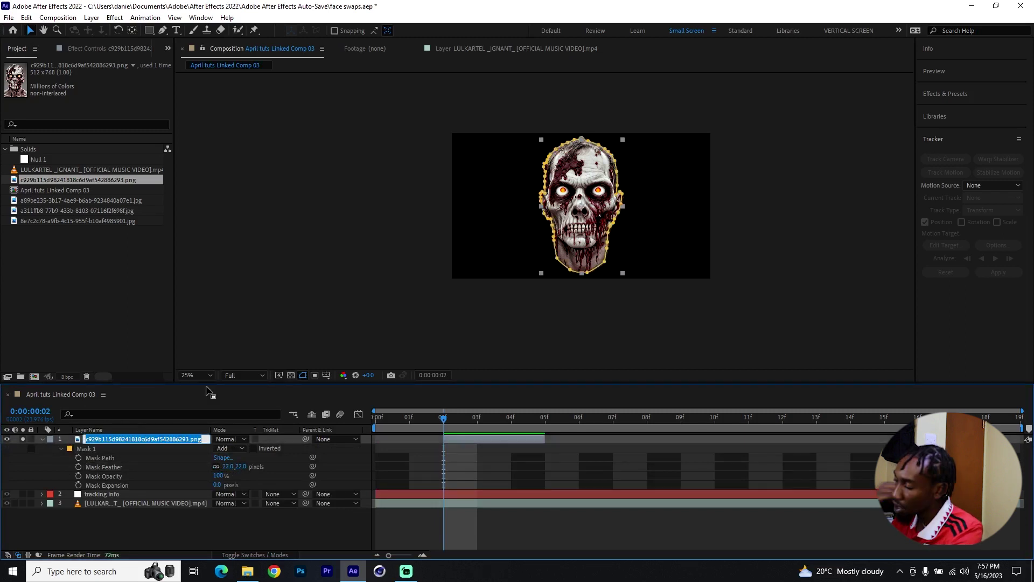
{"action": "type", "text": "face 1"}
{"action": "key", "text": "Return"}
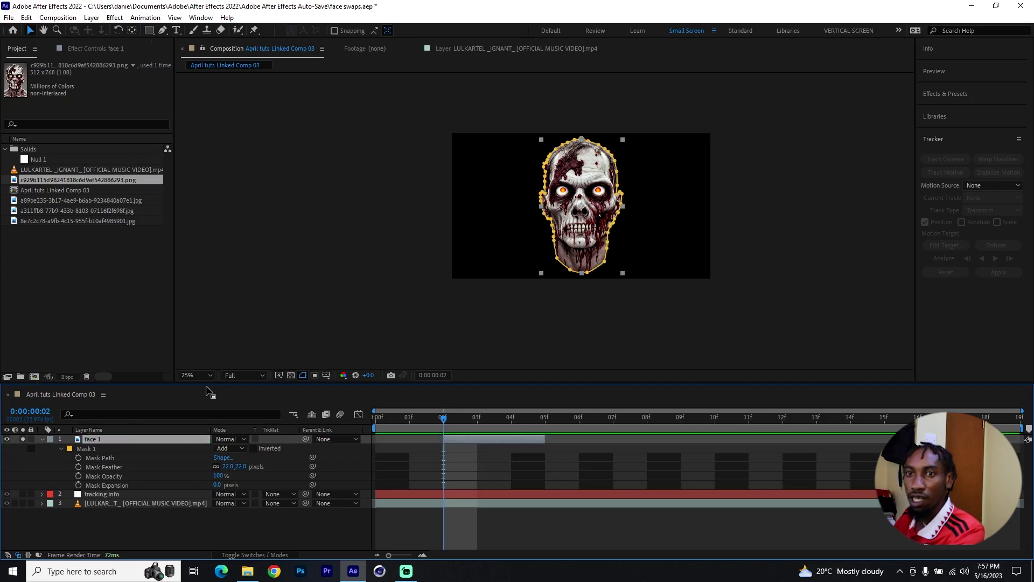
Unsolo face 1 and reveal its Scale, Rotation and Opacity properties
{"action": "left_click", "coordinate": [22, 439]}
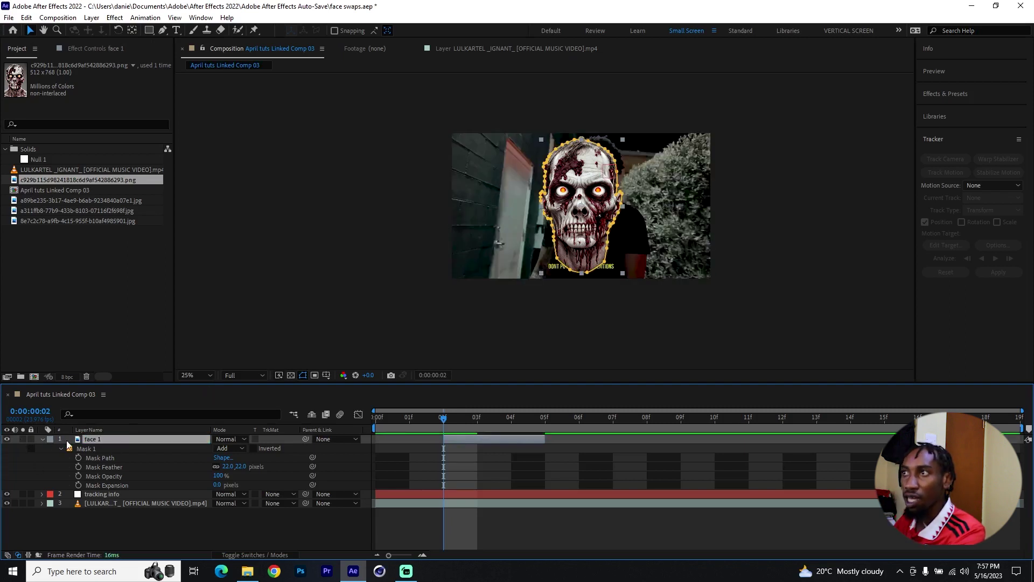
{"action": "left_click", "coordinate": [41, 438]}
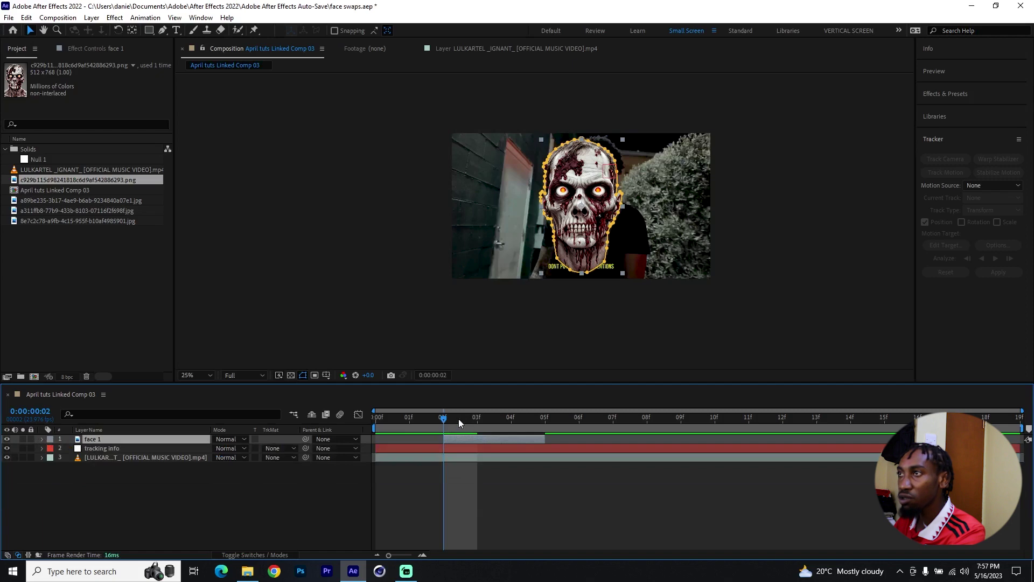
{"action": "key", "text": "period"}
{"action": "key", "text": "period"}
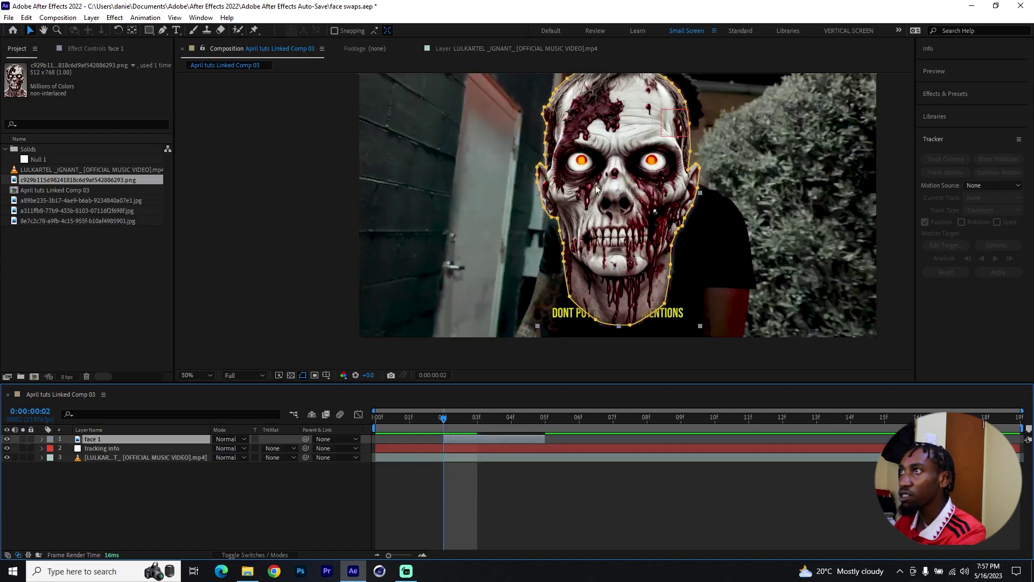
{"action": "left_click_drag", "start_coordinate": [620, 120], "coordinate": [601, 167]}
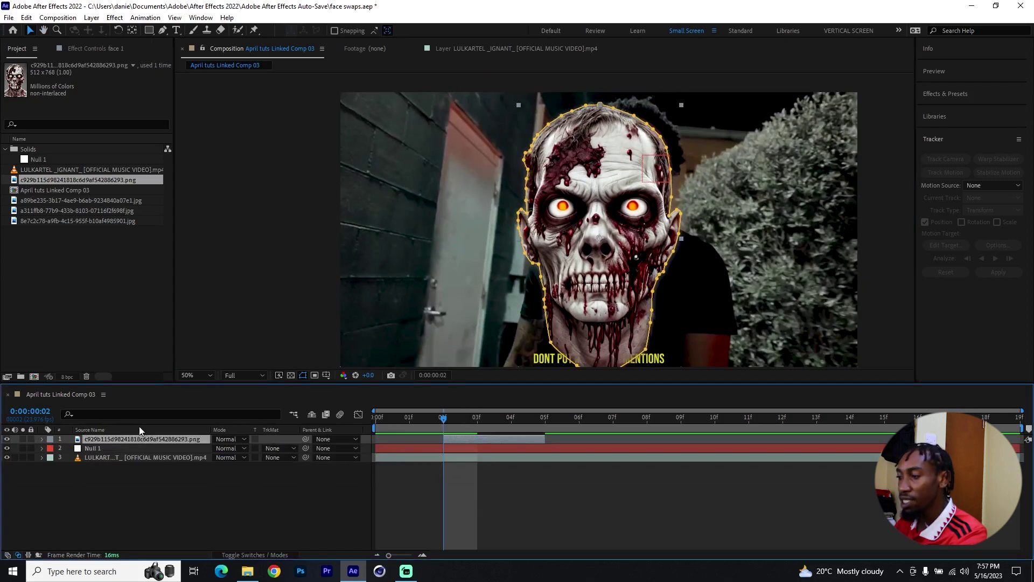
{"action": "key", "text": "s"}
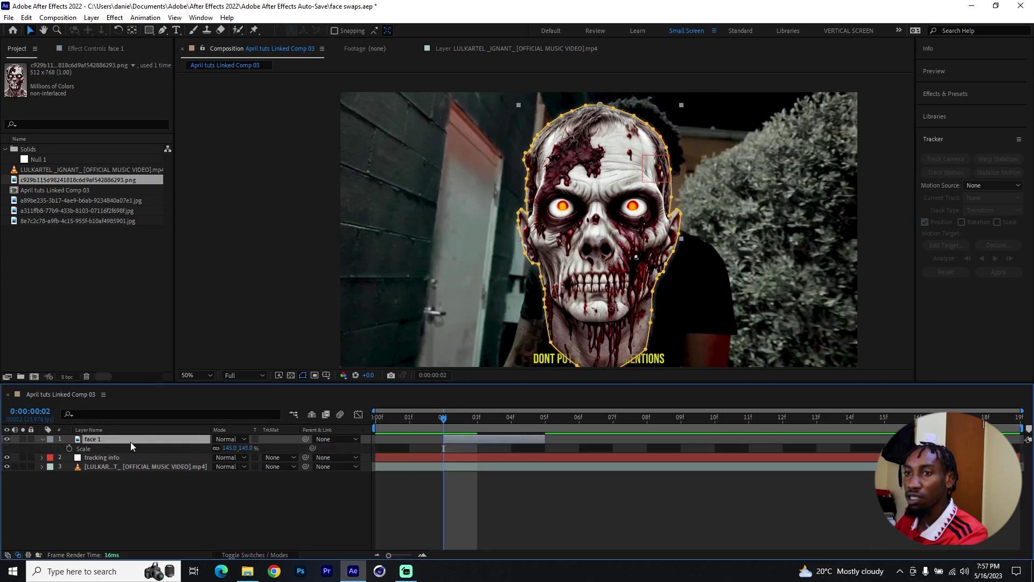
{"action": "key", "text": "comma"}
{"action": "key", "text": "comma"}
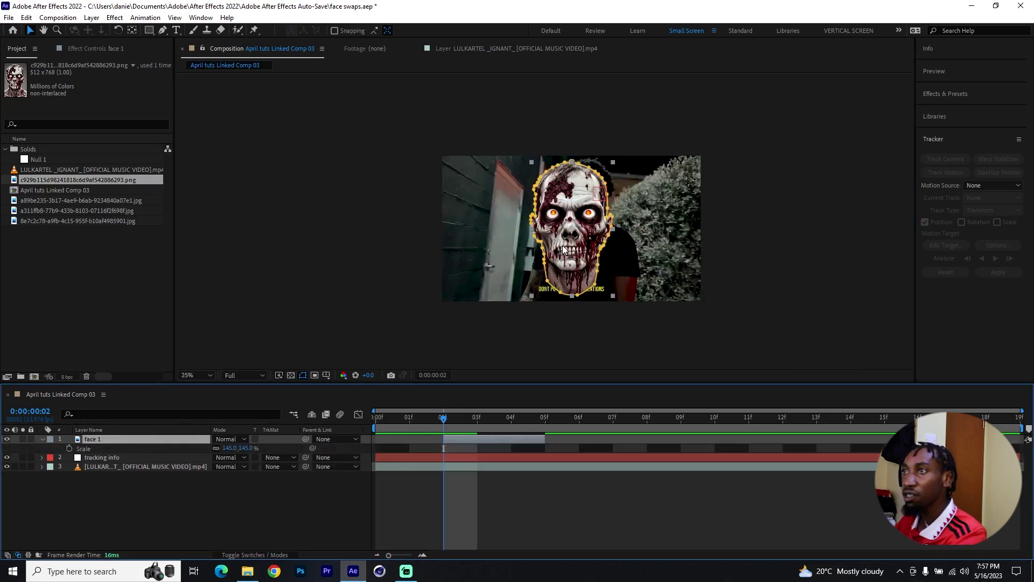
{"action": "key", "text": "shift+r"}
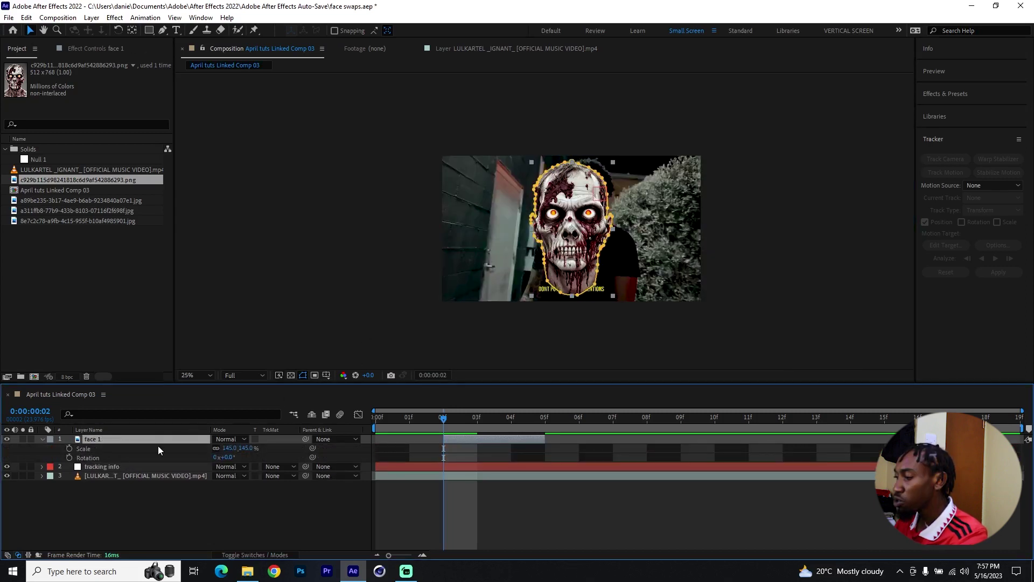
{"action": "key", "text": "shift+t"}
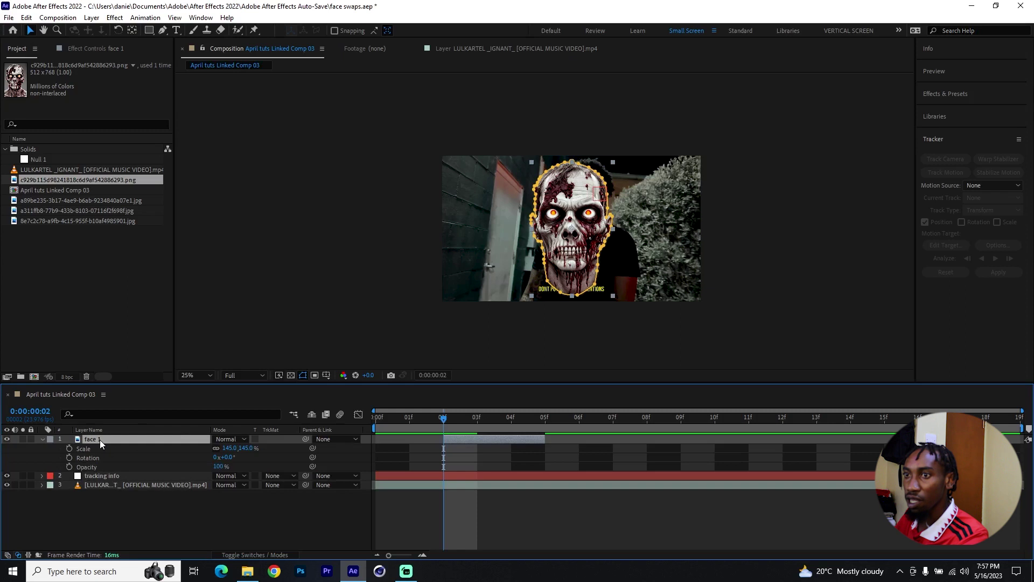
Scale the zombie face to 86% and move it over the rapper's head
{"action": "mouse_move", "coordinate": [228, 449]}
{"action": "left_mouse_down"}
{"action": "mouse_move", "coordinate": [209, 448]}
{"action": "mouse_move", "coordinate": [226, 467]}
{"action": "mouse_move", "coordinate": [194, 467]}
{"action": "mouse_move", "coordinate": [232, 457]}
{"action": "left_mouse_up"}
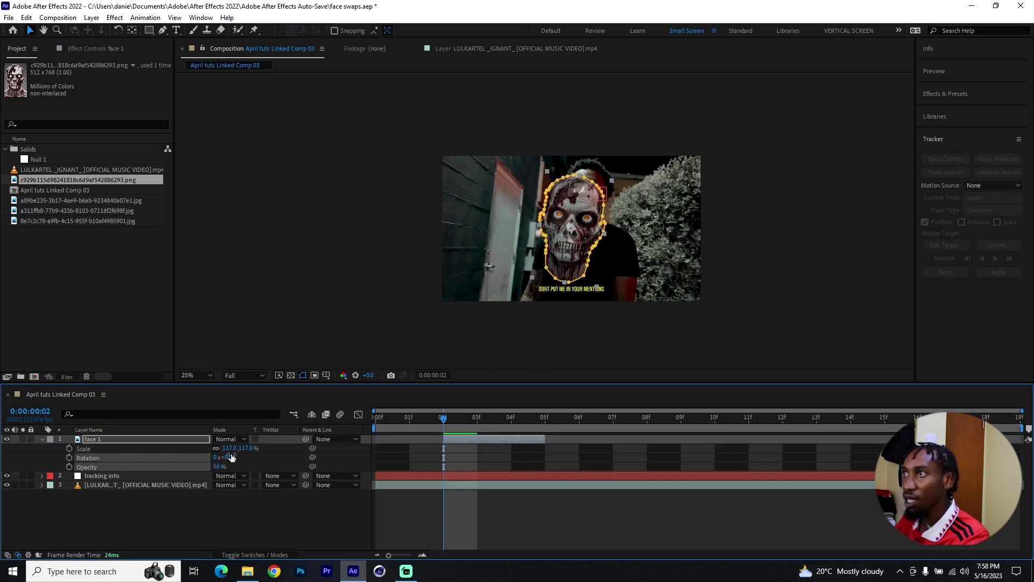
{"action": "left_click_drag", "start_coordinate": [571, 229], "coordinate": [589, 202]}
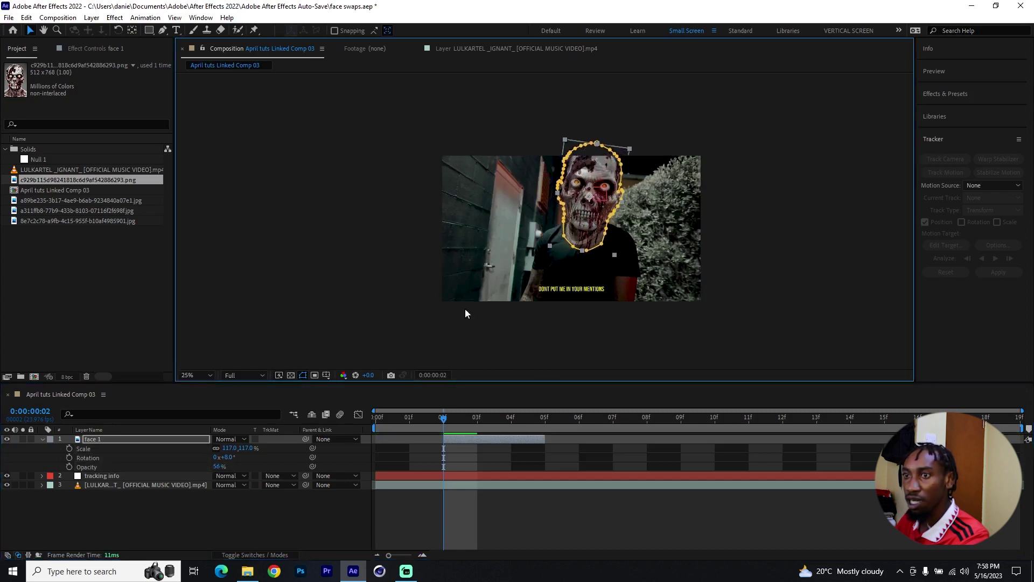
{"action": "left_click_drag", "start_coordinate": [225, 448], "coordinate": [209, 448]}
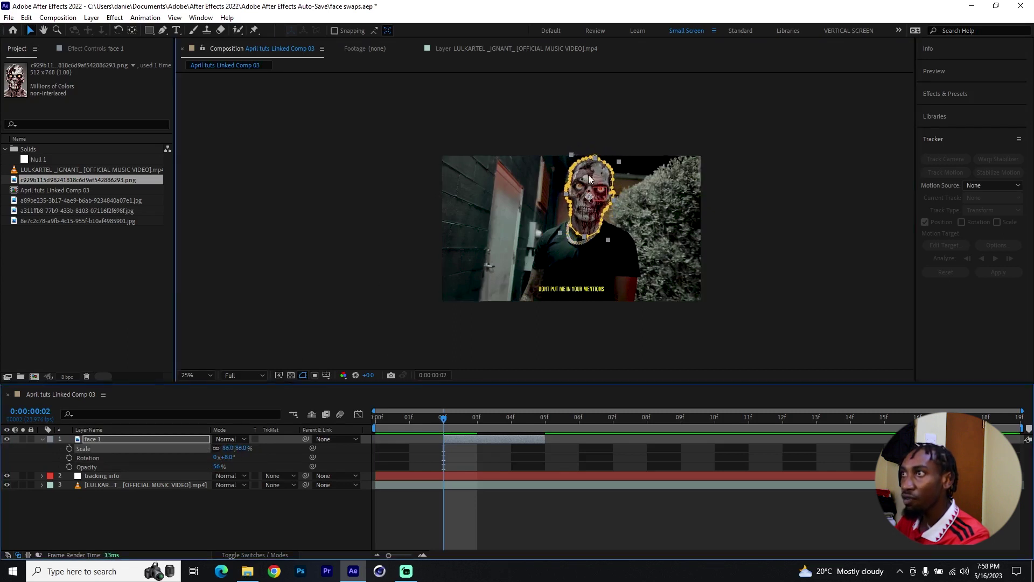
{"action": "left_click_drag", "start_coordinate": [589, 174], "coordinate": [585, 183]}
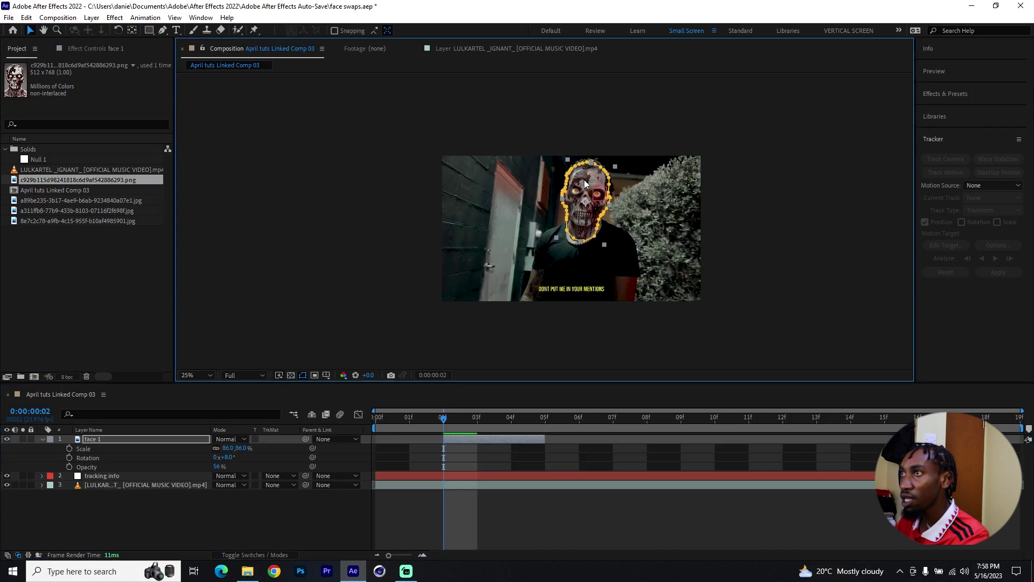
{"action": "left_click", "coordinate": [793, 186]}
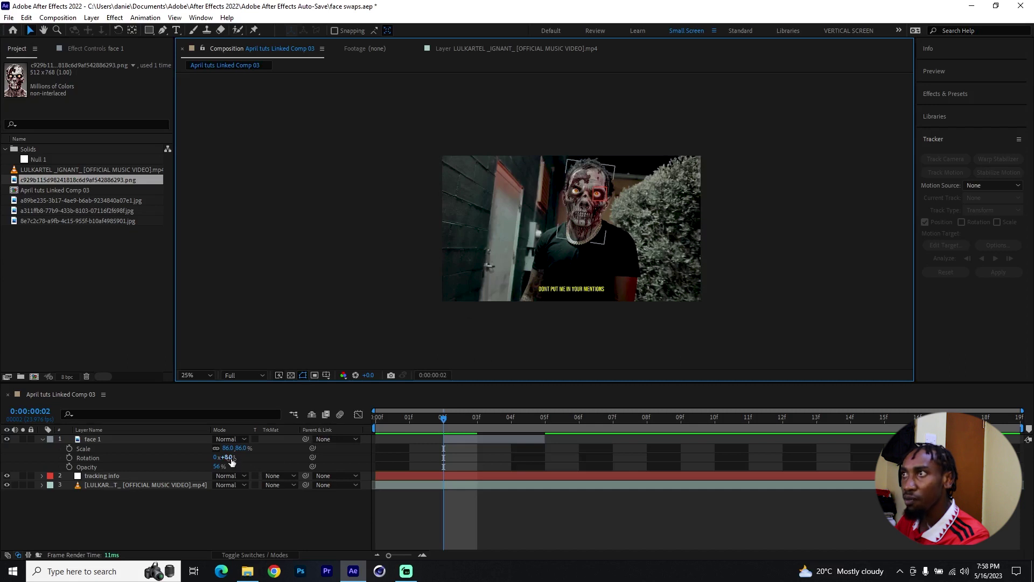
Tilt the face about 7° and set its opacity to 90%
{"action": "left_click_drag", "start_coordinate": [232, 462], "coordinate": [229, 458]}
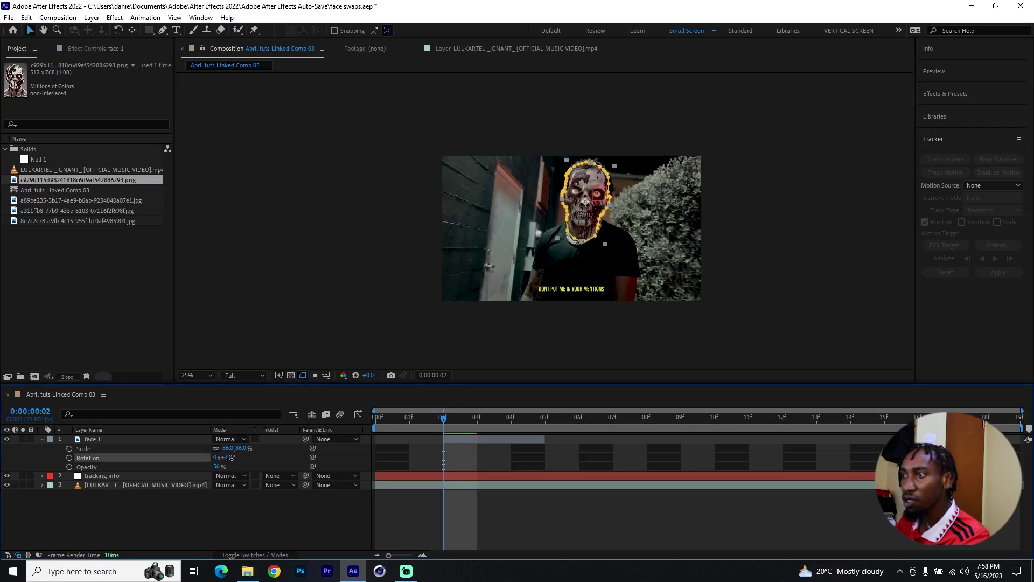
{"action": "left_click", "coordinate": [383, 547]}
{"action": "left_click", "coordinate": [217, 466]}
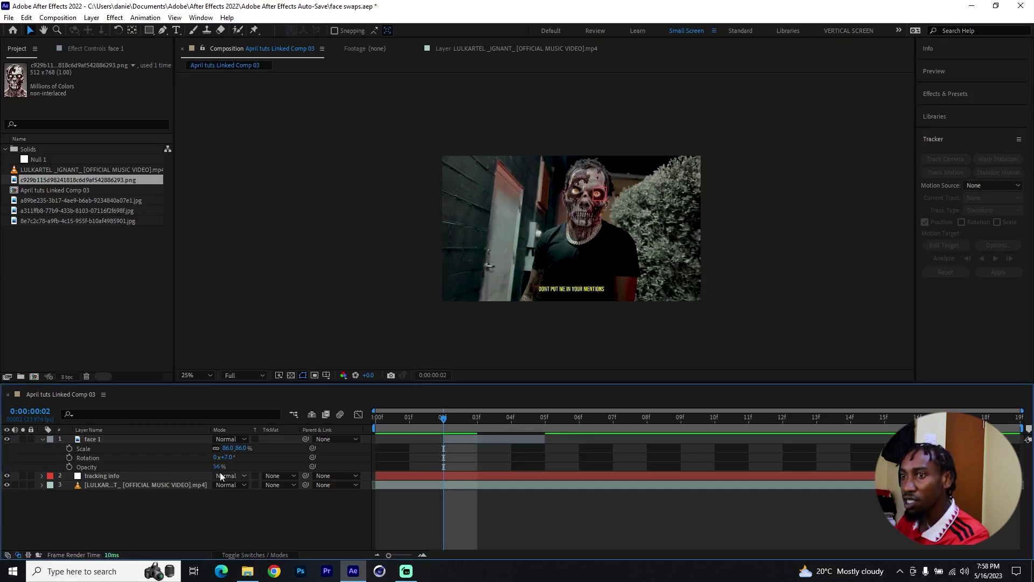
{"action": "type", "text": "100"}
{"action": "key", "text": "Return"}
{"action": "left_click", "coordinate": [541, 485]}
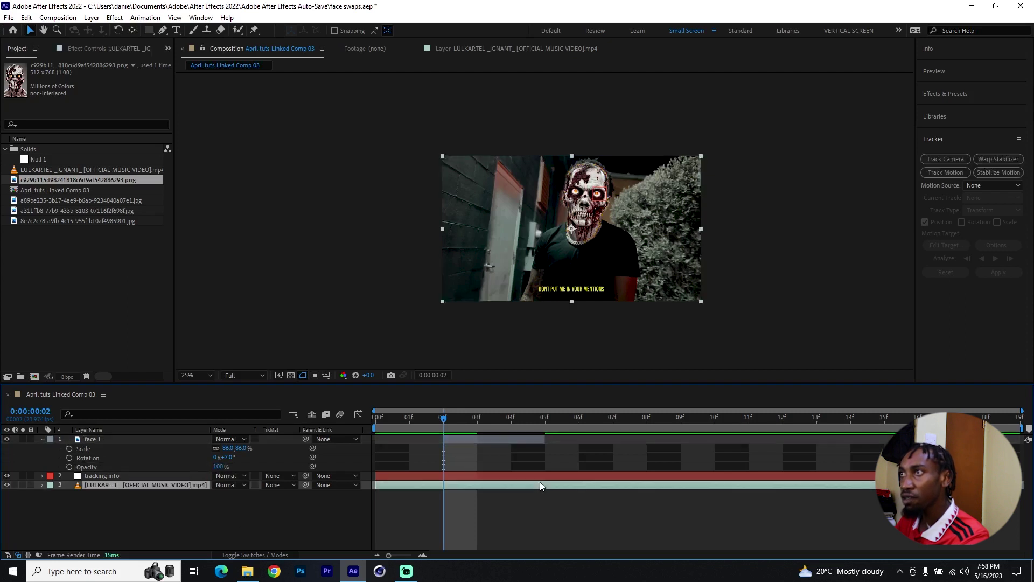
{"action": "left_click", "coordinate": [223, 467]}
{"action": "type", "text": "90"}
{"action": "key", "text": "Return"}
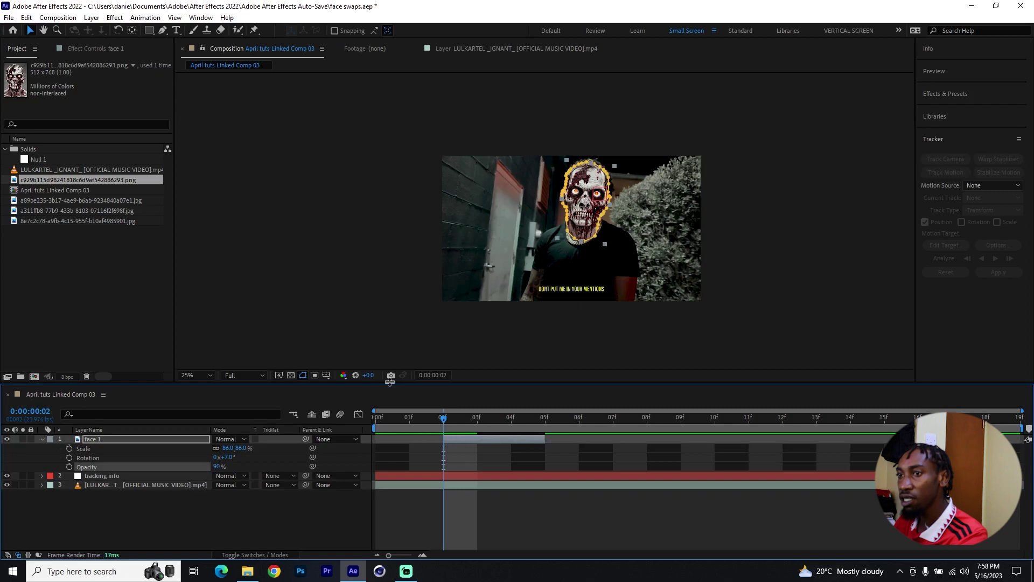
{"action": "left_click", "coordinate": [543, 513]}
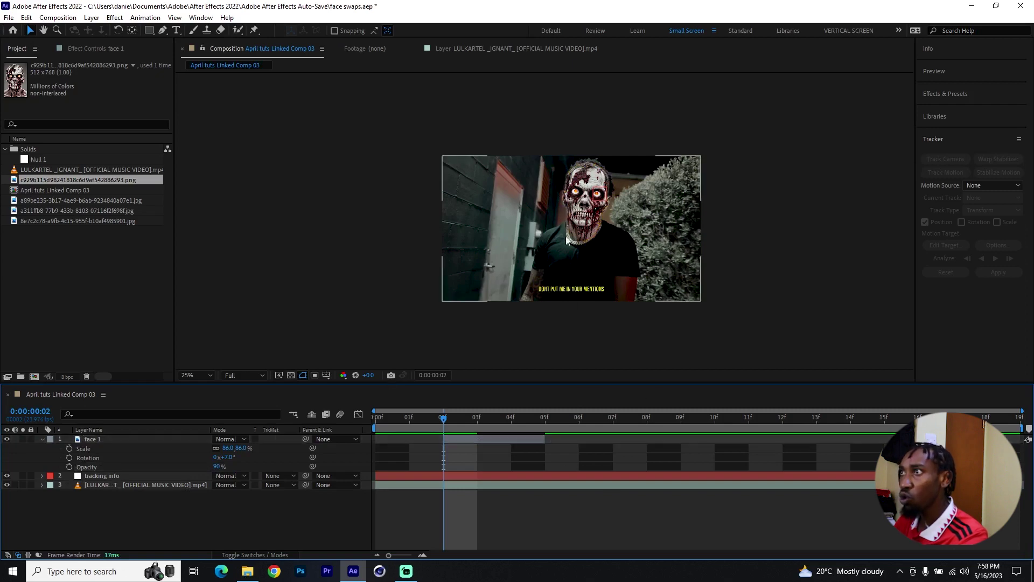
{"action": "scroll", "coordinate": [566, 236], "scroll_direction": "up", "scroll_amount": 4}
{"action": "left_click_drag", "start_coordinate": [690, 176], "coordinate": [577, 203]}
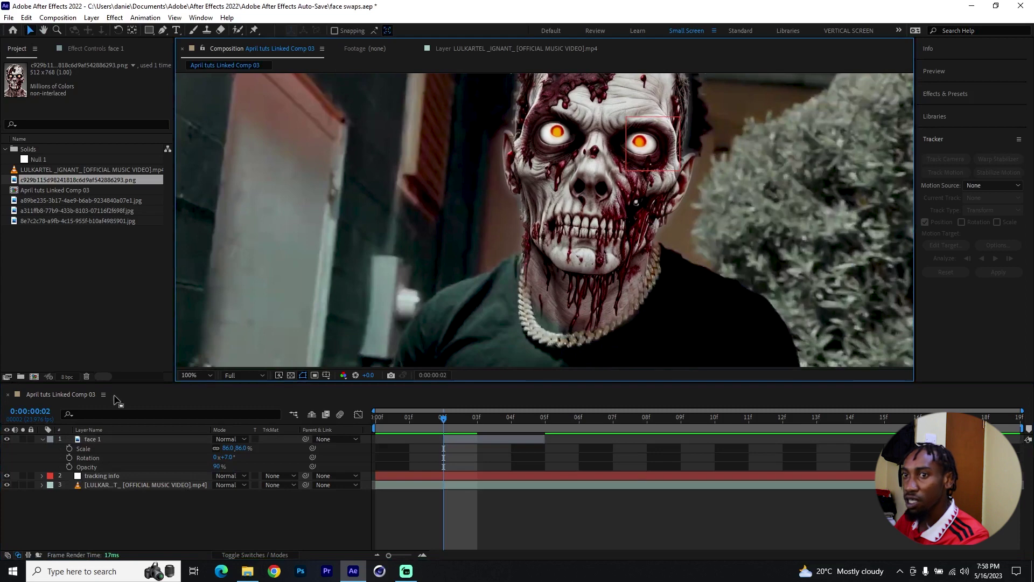
Pull the face 1 Mask 1 points at the jaw and chin inward so the chain shows
{"action": "left_click", "coordinate": [105, 441]}
{"action": "key", "text": "m"}
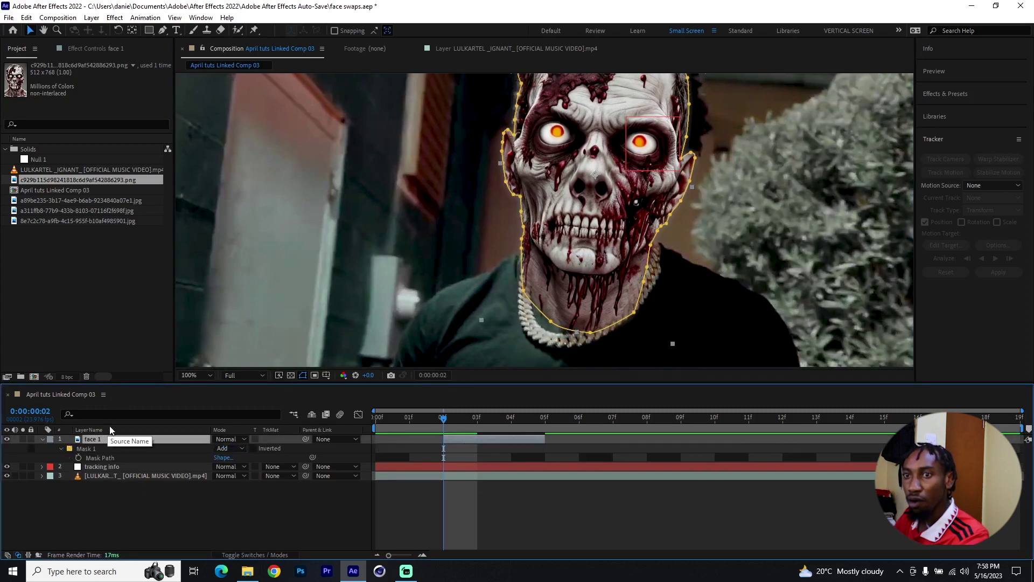
{"action": "left_click", "coordinate": [90, 448]}
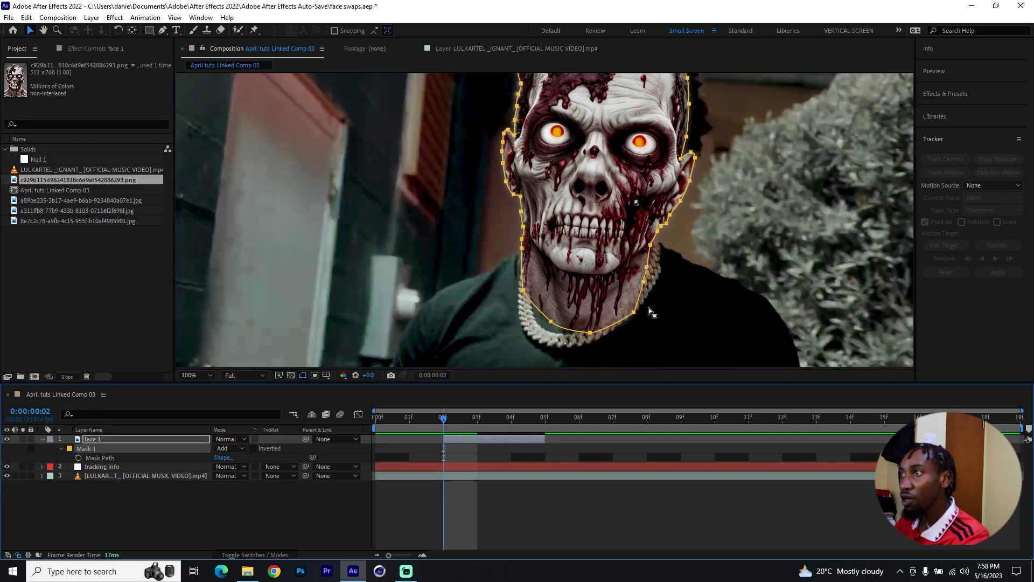
{"action": "left_click_drag", "start_coordinate": [634, 312], "coordinate": [569, 330]}
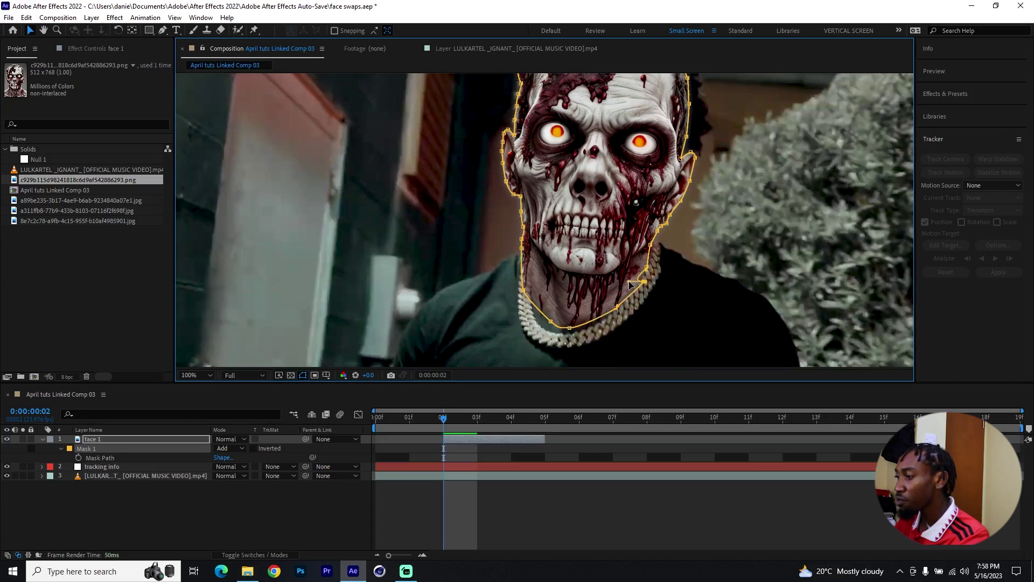
{"action": "left_click_drag", "start_coordinate": [637, 284], "coordinate": [637, 283]}
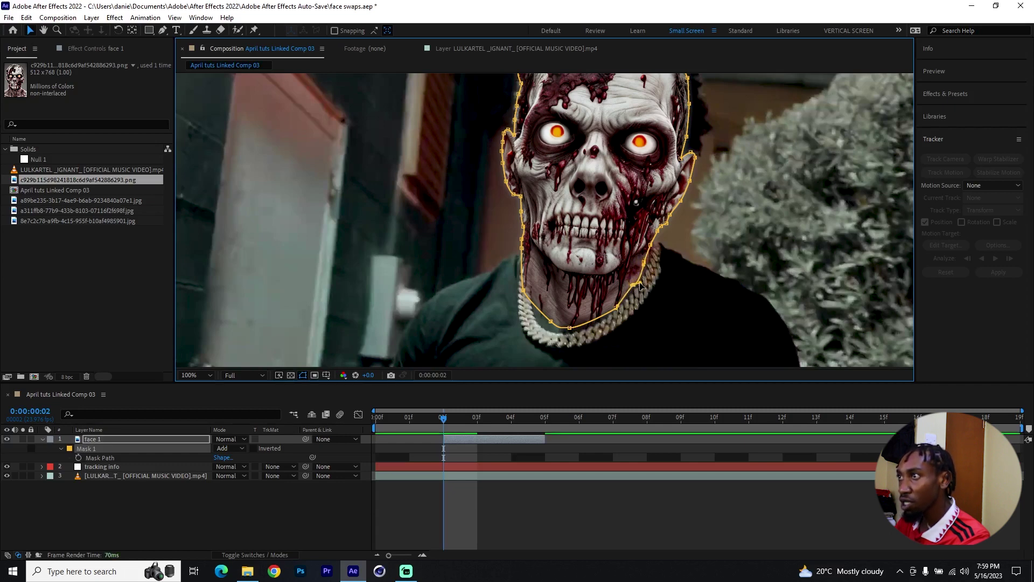
{"action": "left_click_drag", "start_coordinate": [551, 322], "coordinate": [578, 329]}
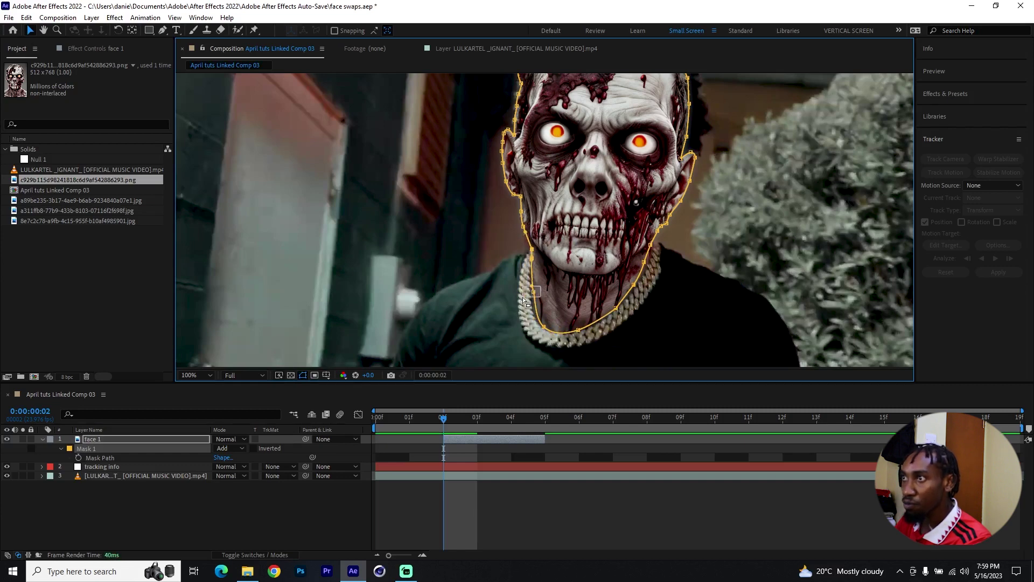
{"action": "key", "text": "shift+slash"}
{"action": "left_click", "coordinate": [594, 509]}
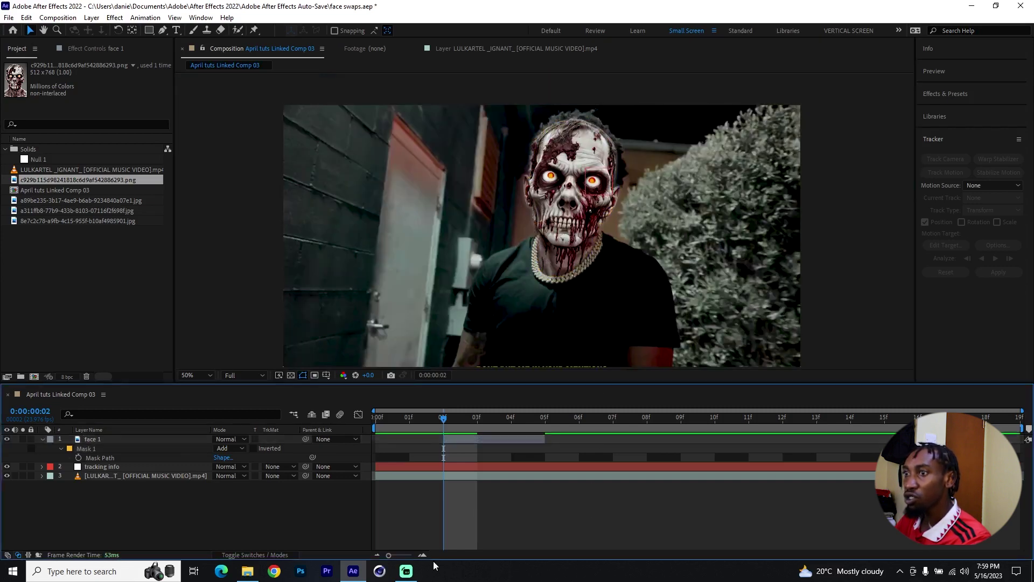
Parent face 1 to '2. tracking info', check frames 03–05, and pick the red monster image
{"action": "left_click_drag", "start_coordinate": [408, 425], "coordinate": [580, 427]}
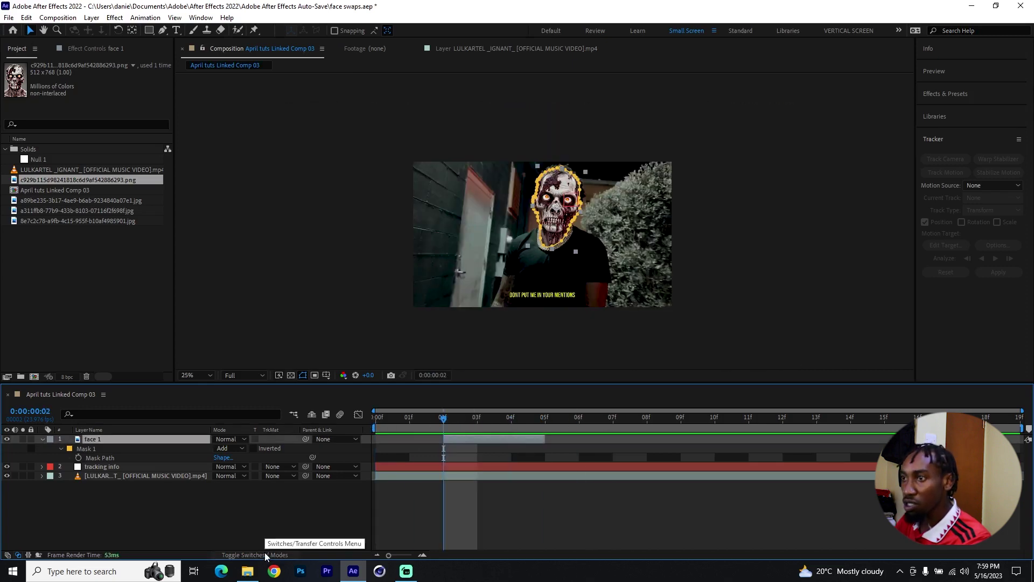
{"action": "left_click", "coordinate": [336, 440]}
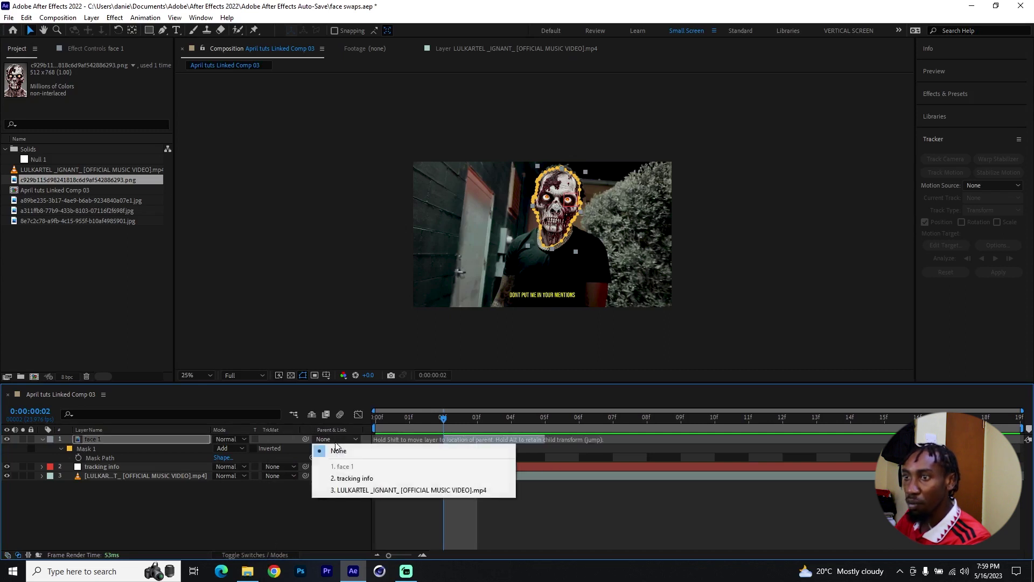
{"action": "left_click", "coordinate": [370, 480]}
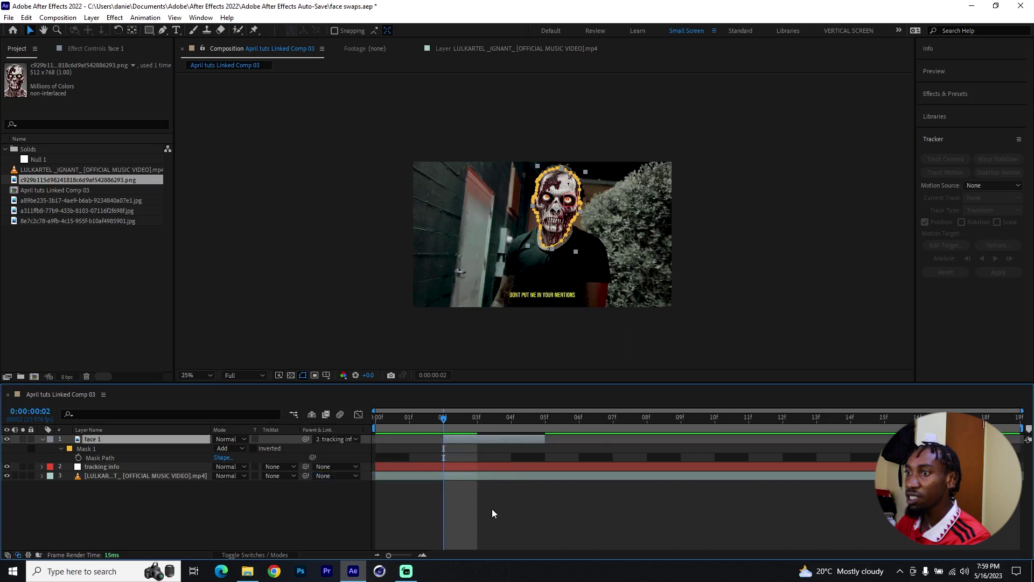
{"action": "left_click", "coordinate": [526, 425]}
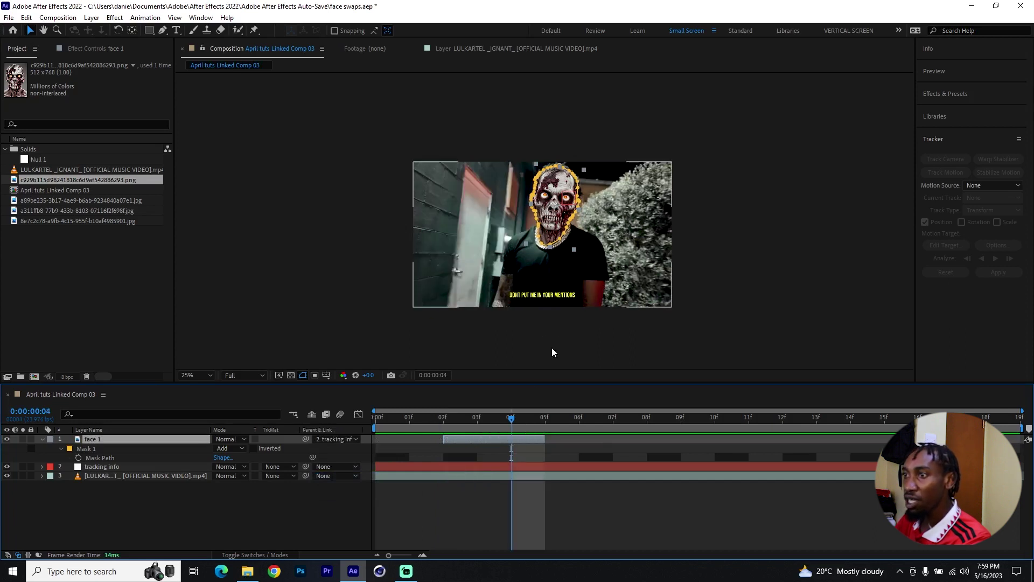
{"action": "left_click", "coordinate": [546, 432]}
{"action": "left_click", "coordinate": [483, 419]}
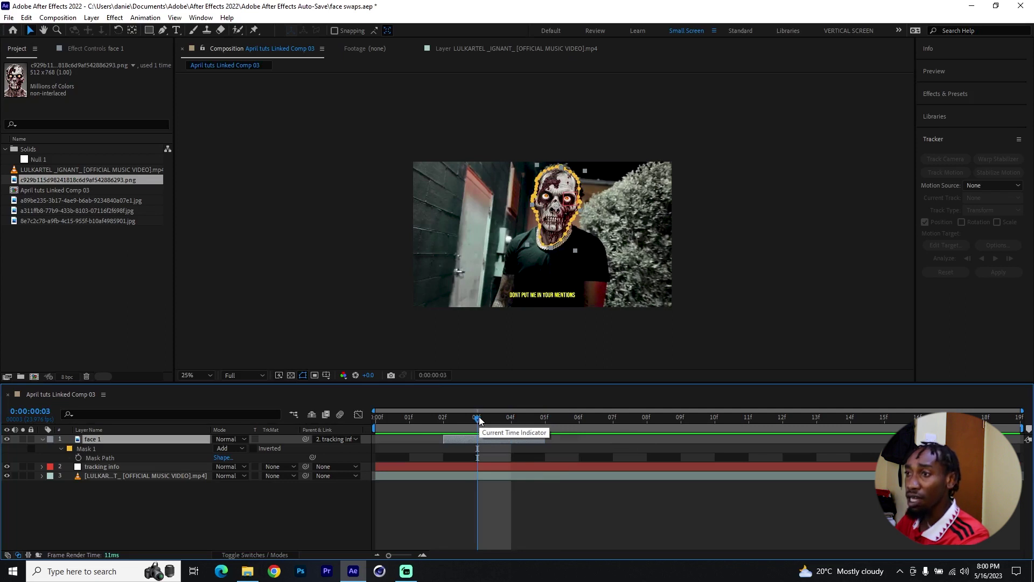
{"action": "left_click", "coordinate": [580, 492]}
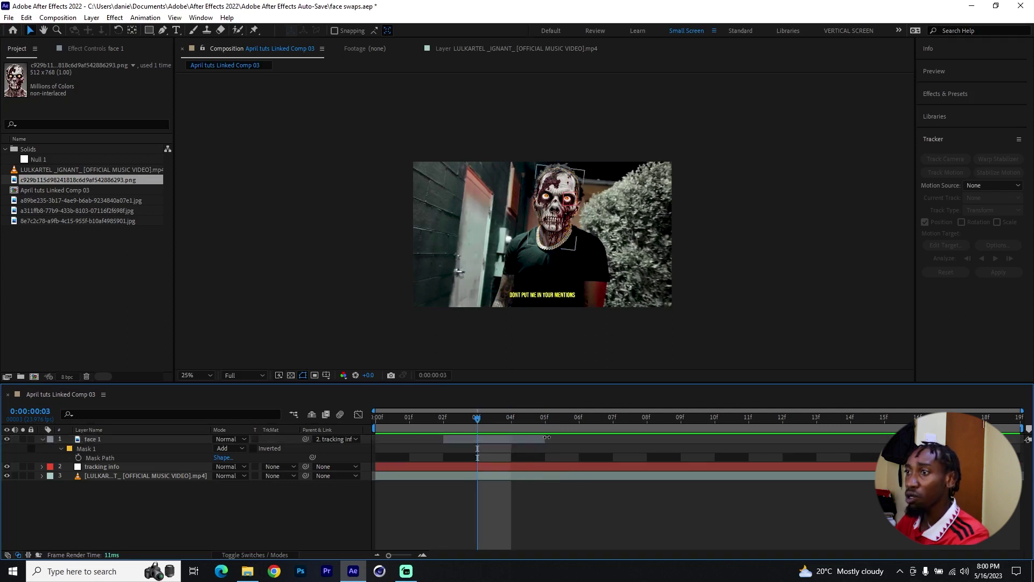
{"action": "left_click_drag", "start_coordinate": [492, 418], "coordinate": [545, 418]}
{"action": "left_click", "coordinate": [81, 200]}
Add the red monster image as a layer running from frame 05 to 08, deleting the remainder
{"action": "left_click_drag", "start_coordinate": [73, 201], "coordinate": [131, 438]}
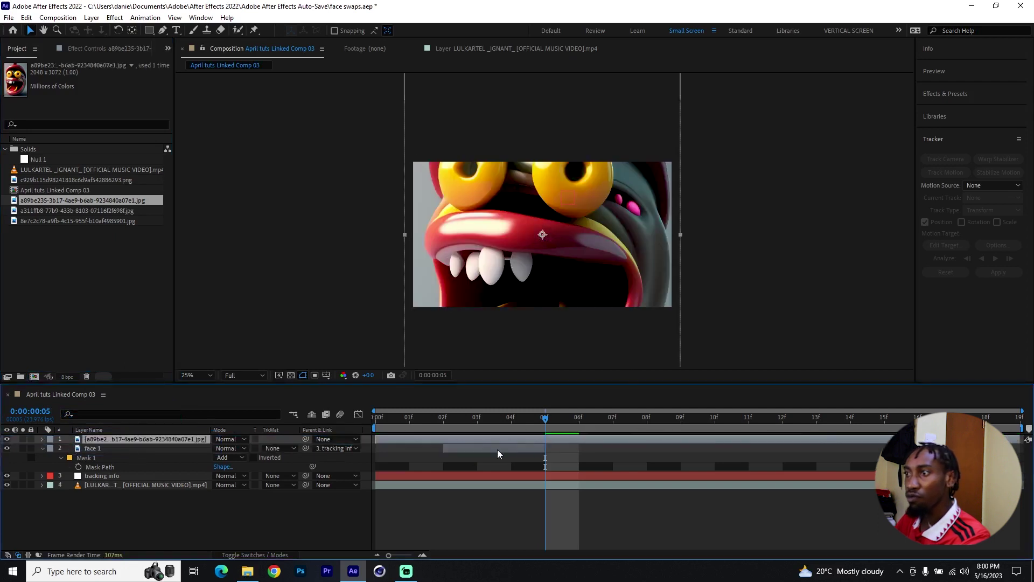
{"action": "left_click_drag", "start_coordinate": [497, 442], "coordinate": [654, 443]}
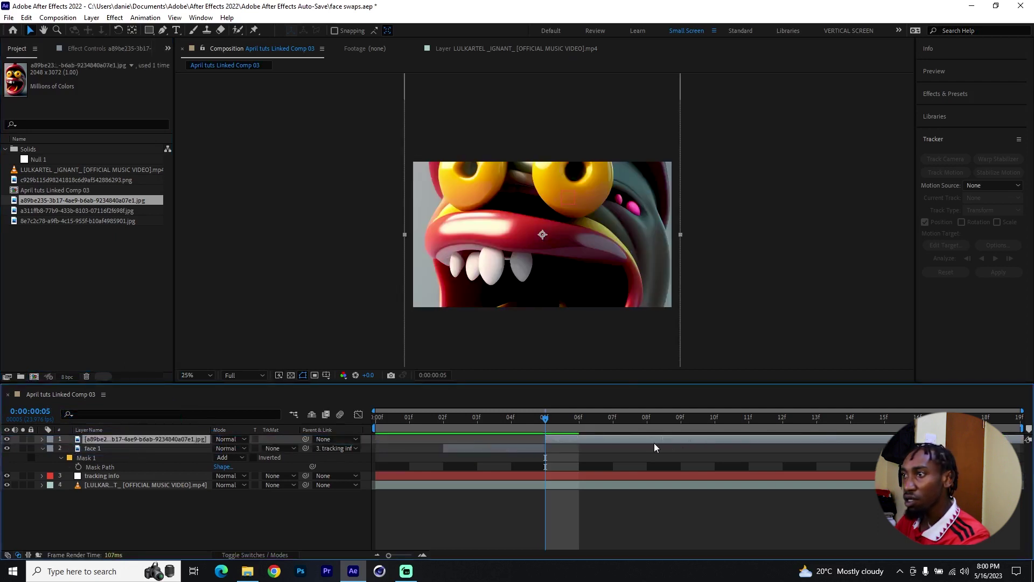
{"action": "left_click_drag", "start_coordinate": [555, 418], "coordinate": [641, 421]}
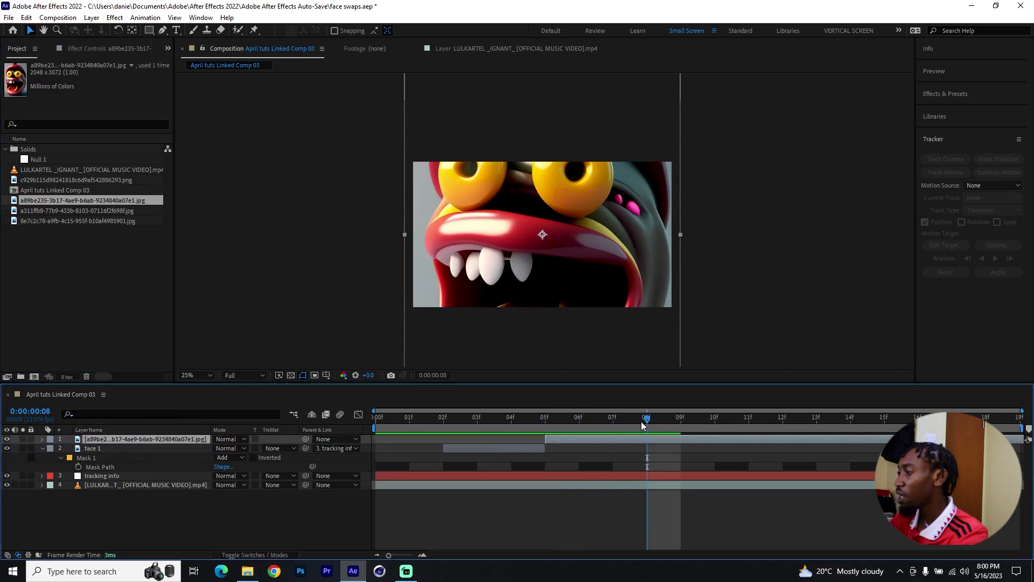
{"action": "key", "text": "ctrl+shift+d"}
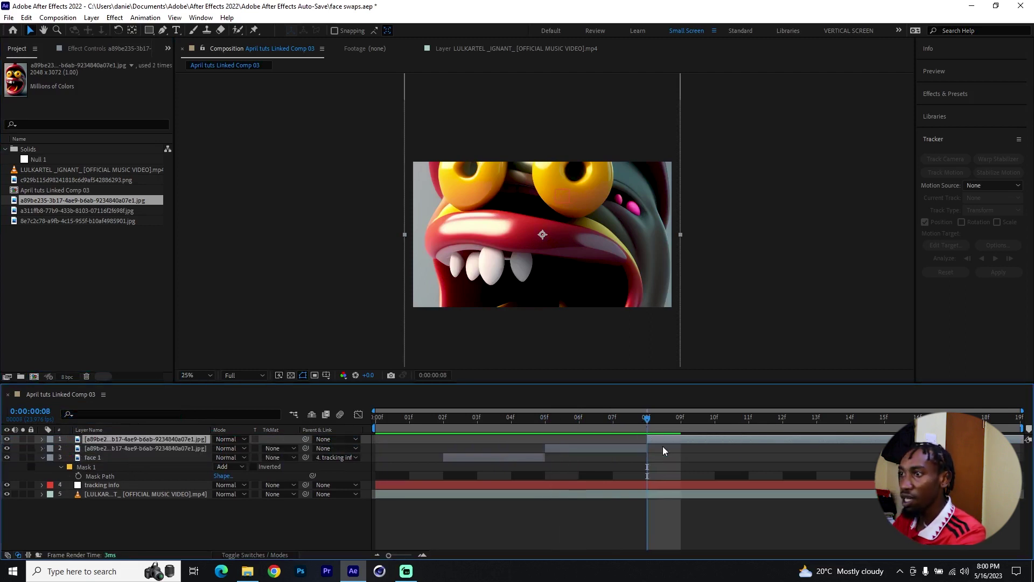
{"action": "key", "text": "Delete"}
{"action": "left_click", "coordinate": [553, 422]}
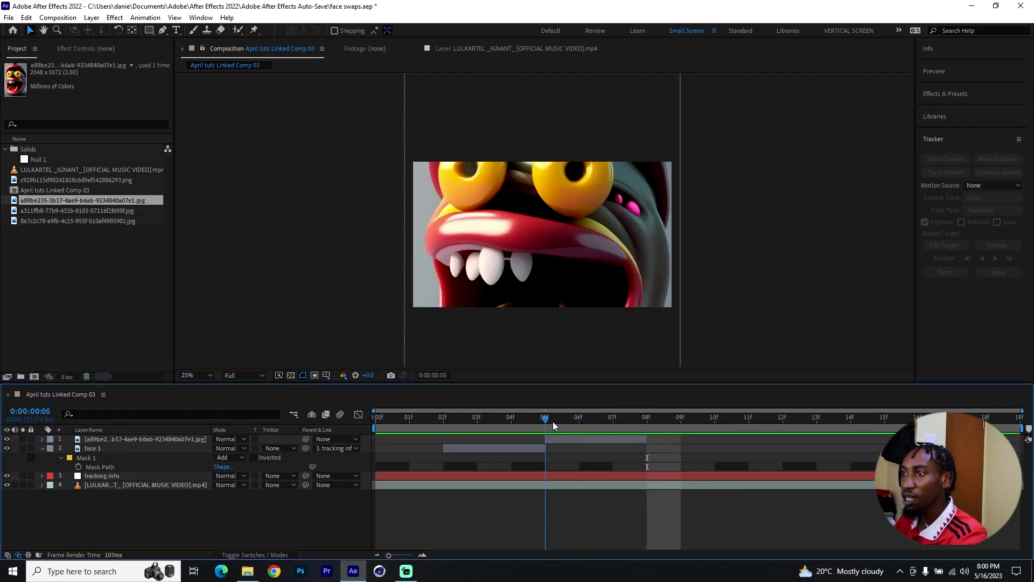
Scale the monster image layer down to about 32%
{"action": "left_click", "coordinate": [581, 439]}
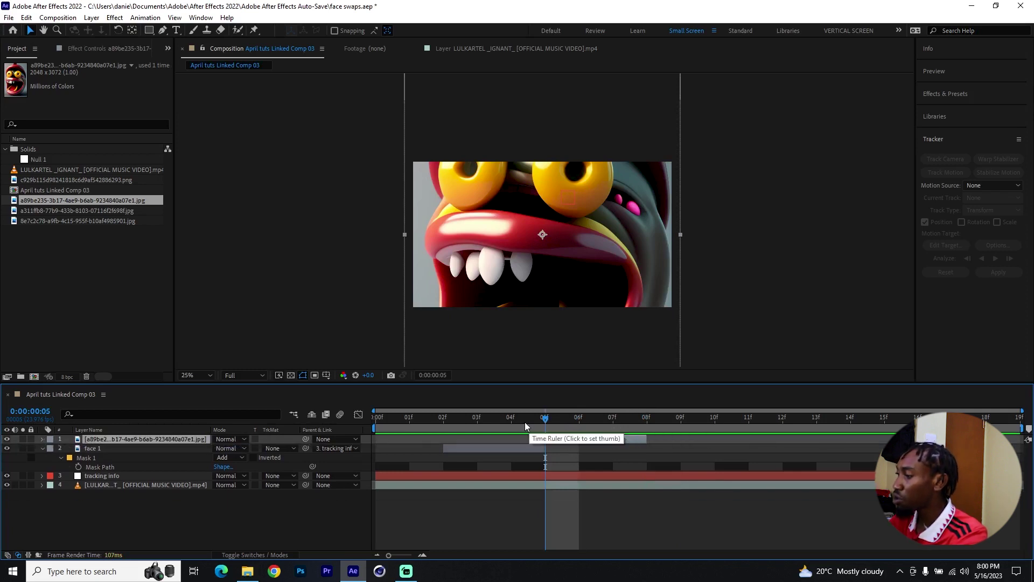
{"action": "key", "text": "s"}
{"action": "key", "text": "shift+r"}
{"action": "key", "text": "shift+t"}
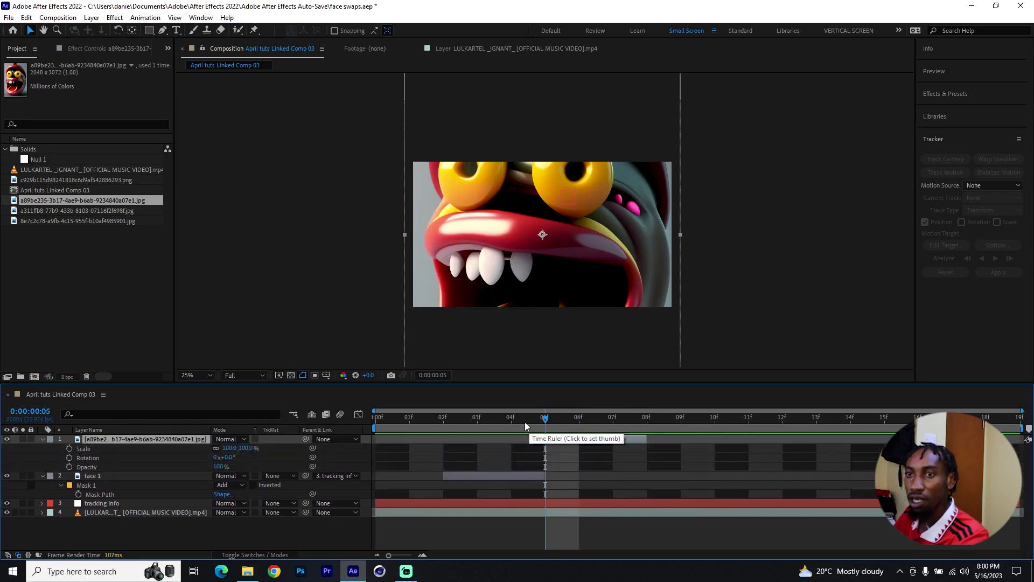
{"action": "left_click_drag", "start_coordinate": [231, 449], "coordinate": [203, 448]}
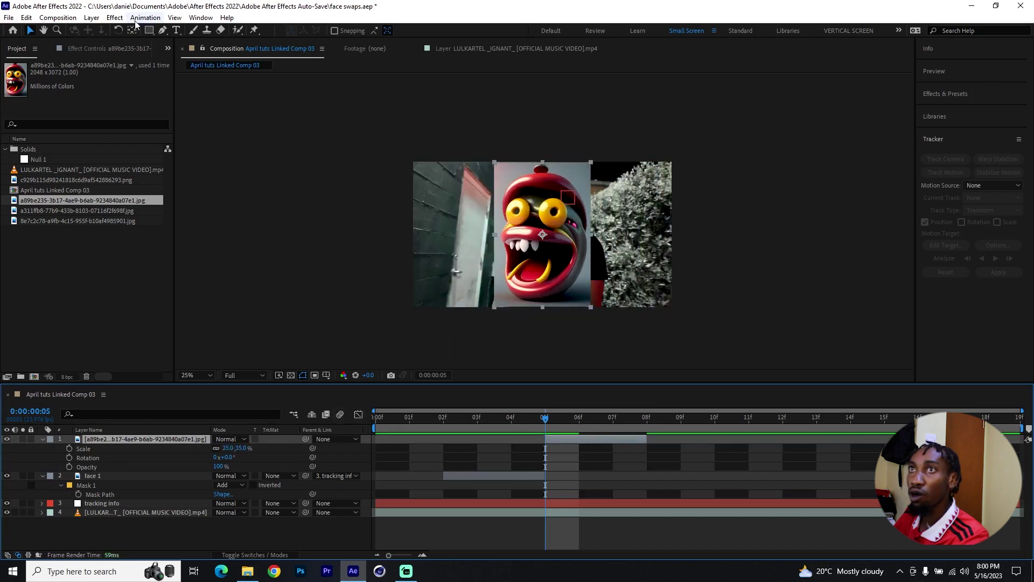
Bring the monster image to 35% scale and zoom in on its head with the Pen tool
{"action": "left_click", "coordinate": [163, 30]}
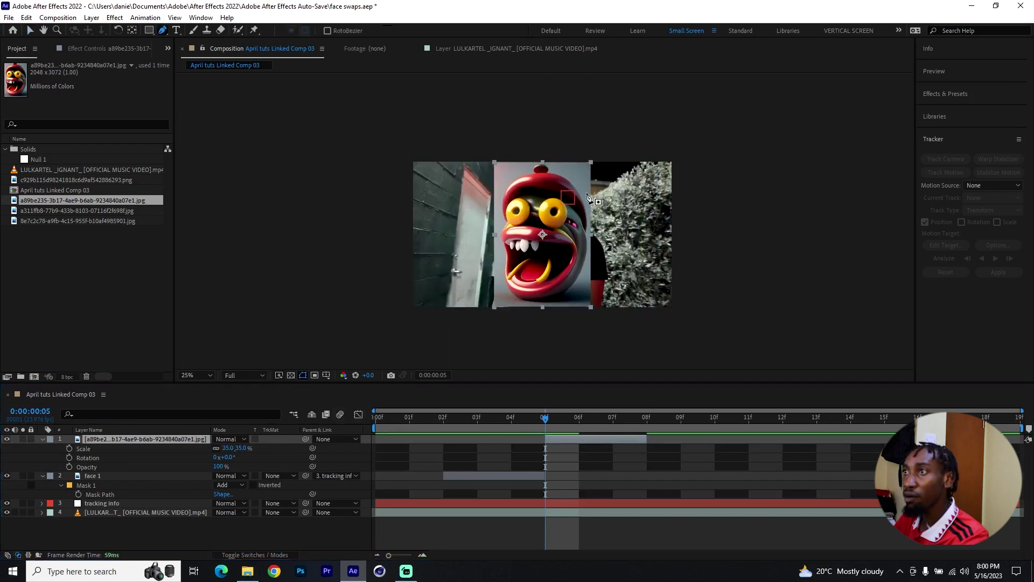
{"action": "key", "text": "period"}
{"action": "left_click_drag", "start_coordinate": [564, 212], "coordinate": [559, 186]}
{"action": "key", "text": "g"}
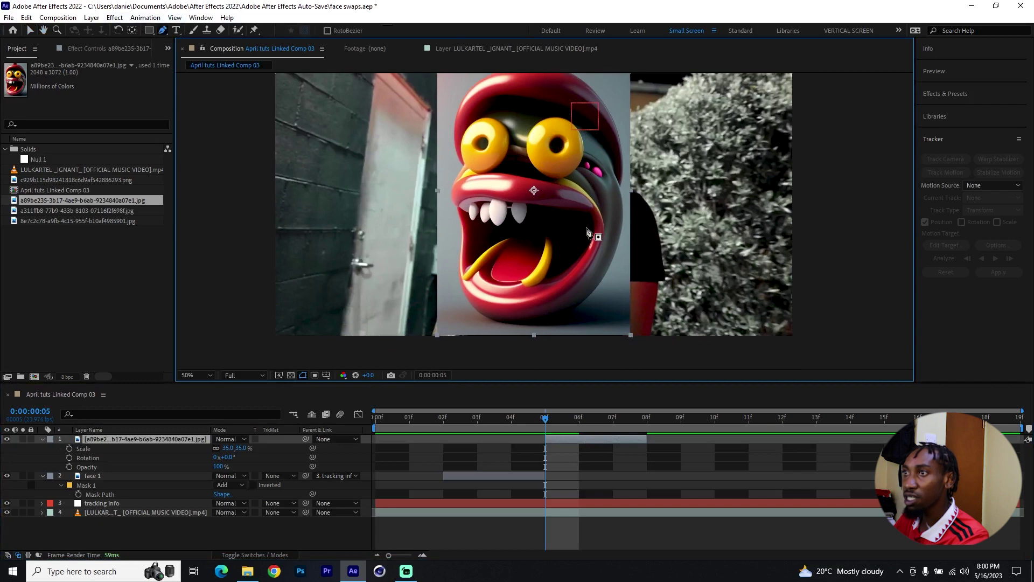
{"action": "scroll", "coordinate": [560, 194], "scroll_direction": "up", "scroll_amount": 2}
Trace mask points along the monster's red hat edge, top and small dome
{"action": "left_click", "coordinate": [508, 241]}
{"action": "left_click", "coordinate": [530, 215]}
{"action": "left_click", "coordinate": [552, 200]}
{"action": "left_click", "coordinate": [557, 198]}
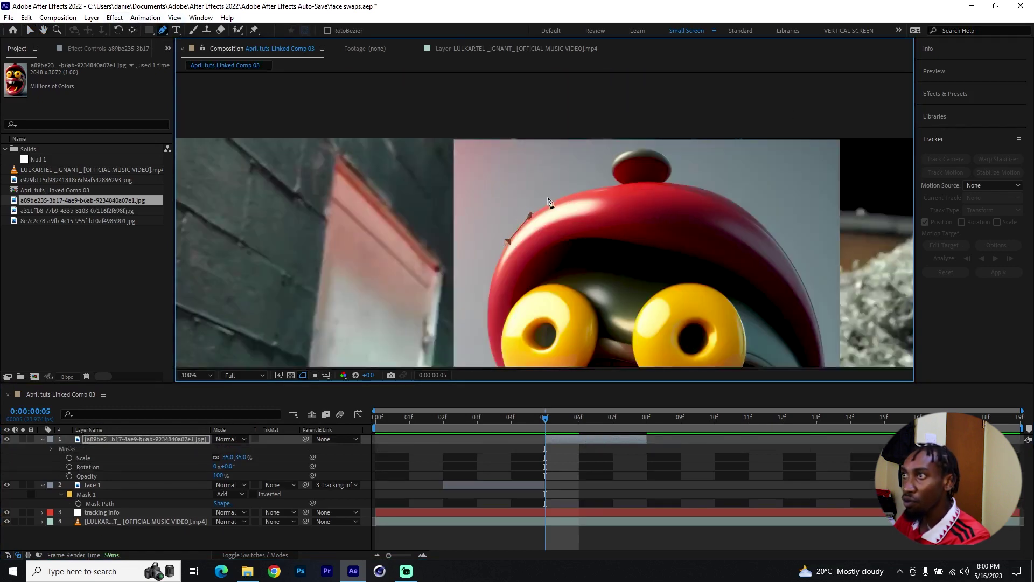
{"action": "left_click", "coordinate": [586, 189]}
{"action": "left_click", "coordinate": [604, 185]}
{"action": "left_click", "coordinate": [615, 163]}
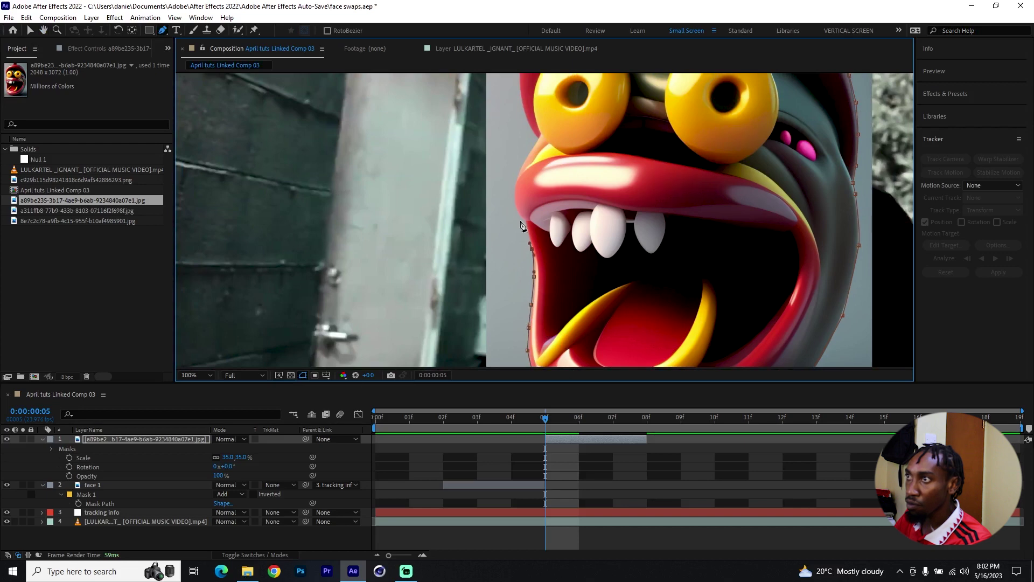
{"action": "left_click_drag", "start_coordinate": [521, 225], "coordinate": [580, 282]}
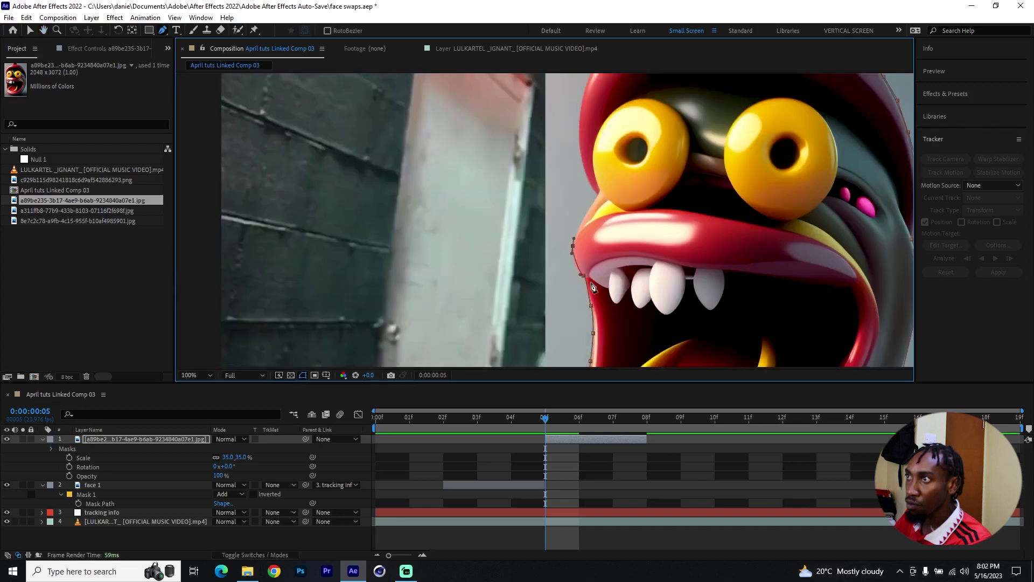
{"action": "scroll", "coordinate": [596, 197], "scroll_direction": "down", "scroll_amount": 1}
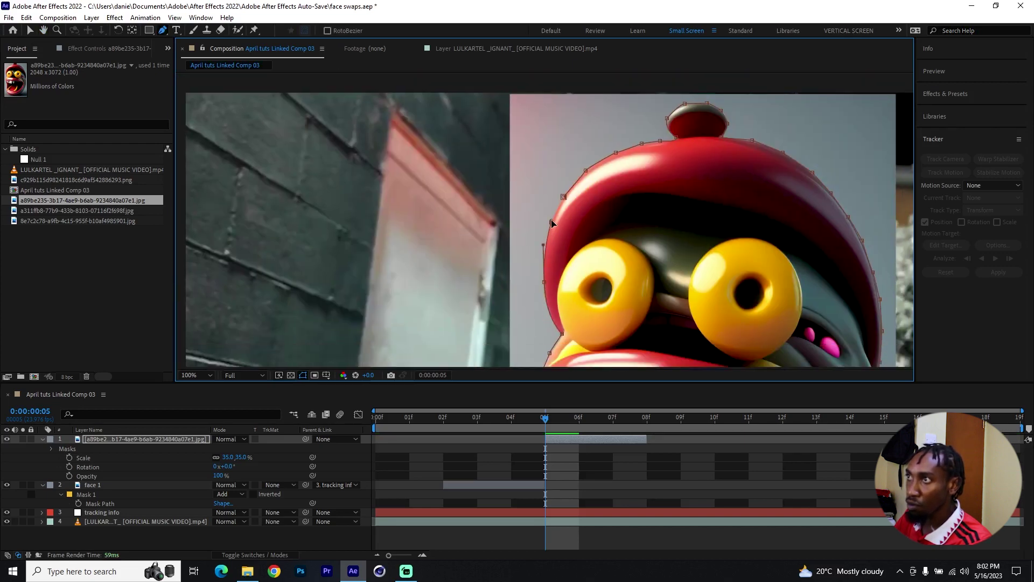
{"action": "scroll", "coordinate": [480, 151], "scroll_direction": "down", "scroll_amount": 3}
Move the monster head onto the rapper's head and shrink it to 20% scale
{"action": "key", "text": "v"}
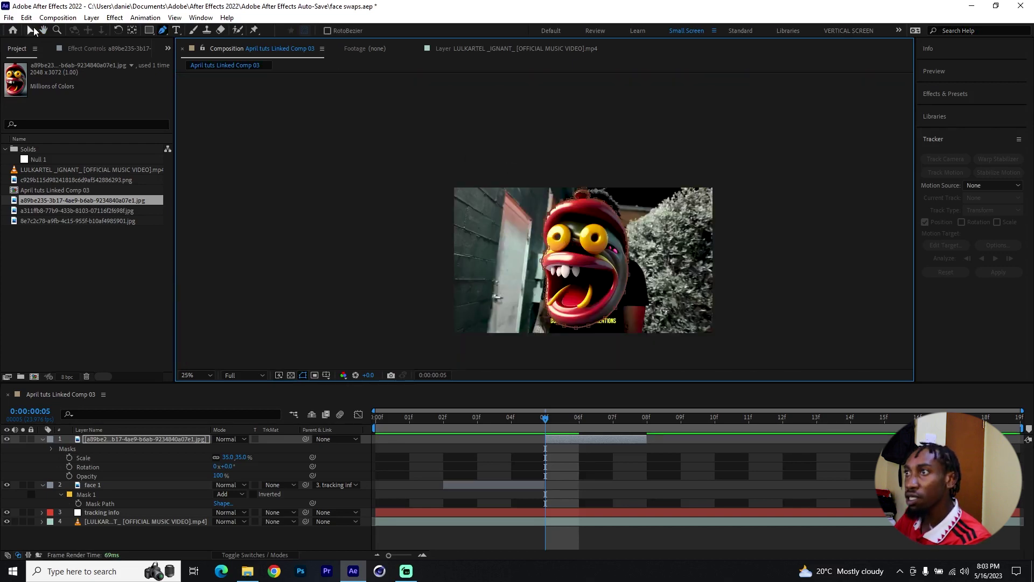
{"action": "left_click", "coordinate": [557, 438]}
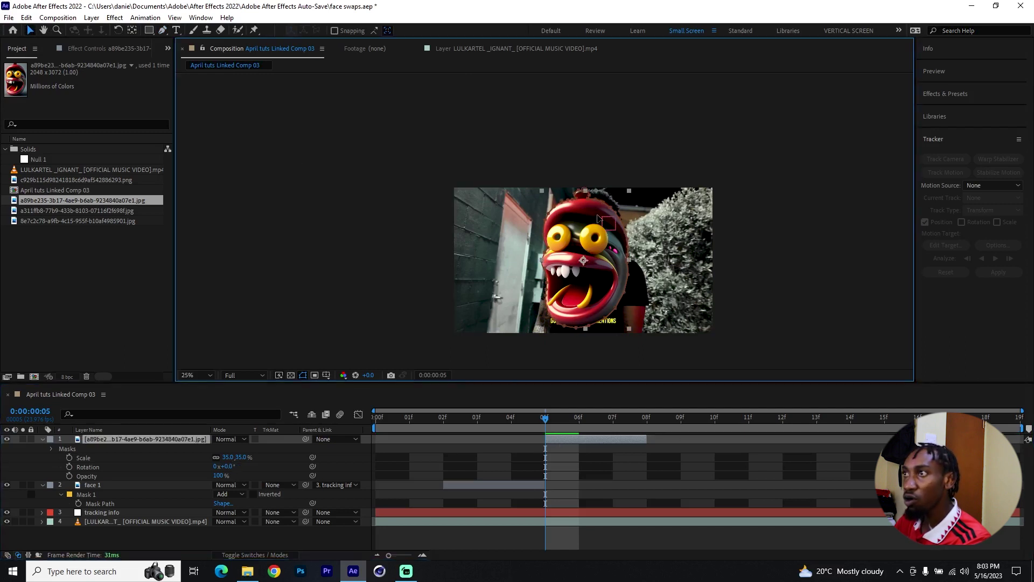
{"action": "left_click_drag", "start_coordinate": [546, 306], "coordinate": [558, 280]}
{"action": "left_click_drag", "start_coordinate": [228, 457], "coordinate": [220, 457]}
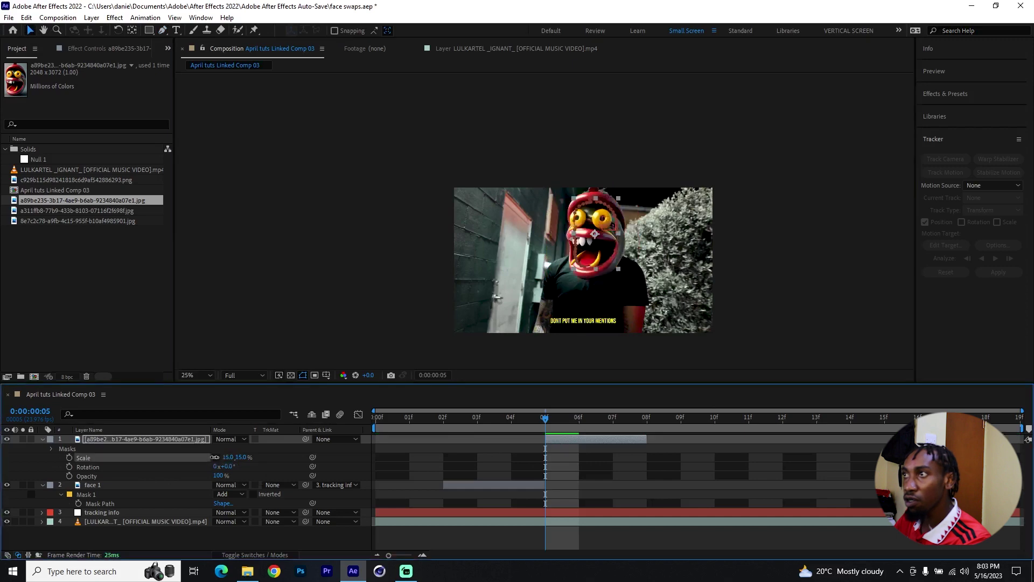
{"action": "scroll", "coordinate": [640, 203], "scroll_direction": "up", "scroll_amount": 1}
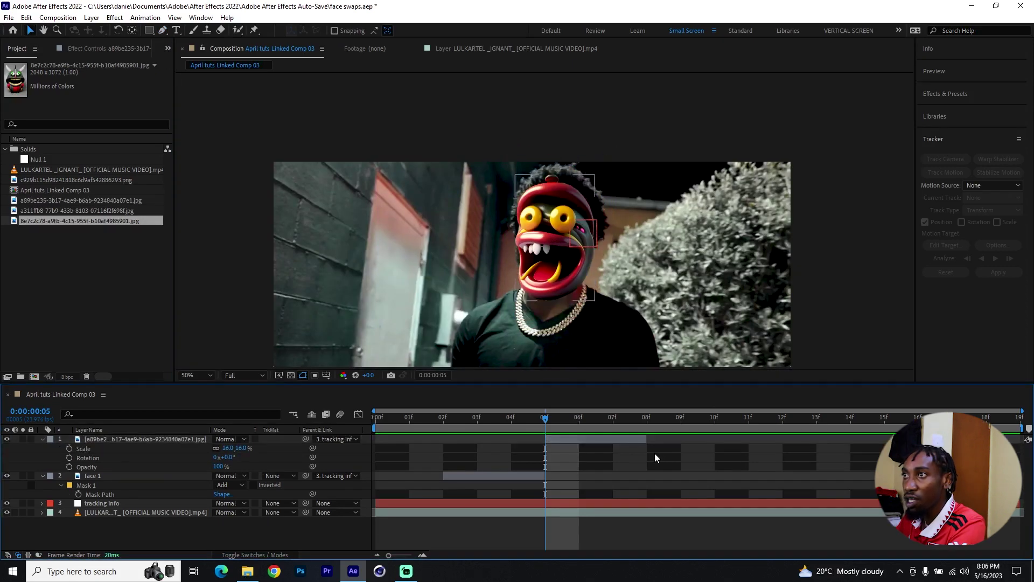
{"action": "left_click", "coordinate": [613, 442]}
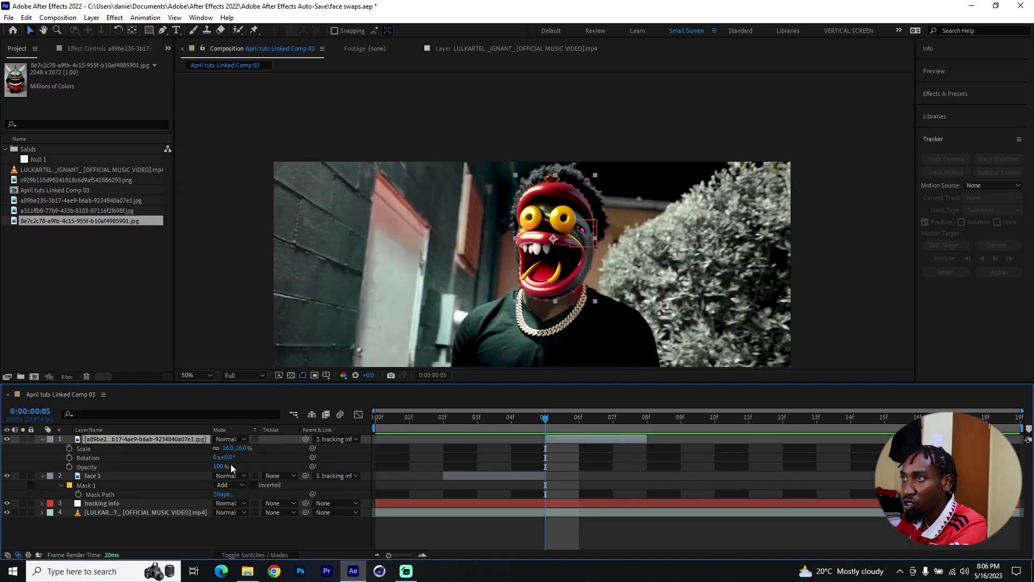
{"action": "left_click", "coordinate": [555, 229]}
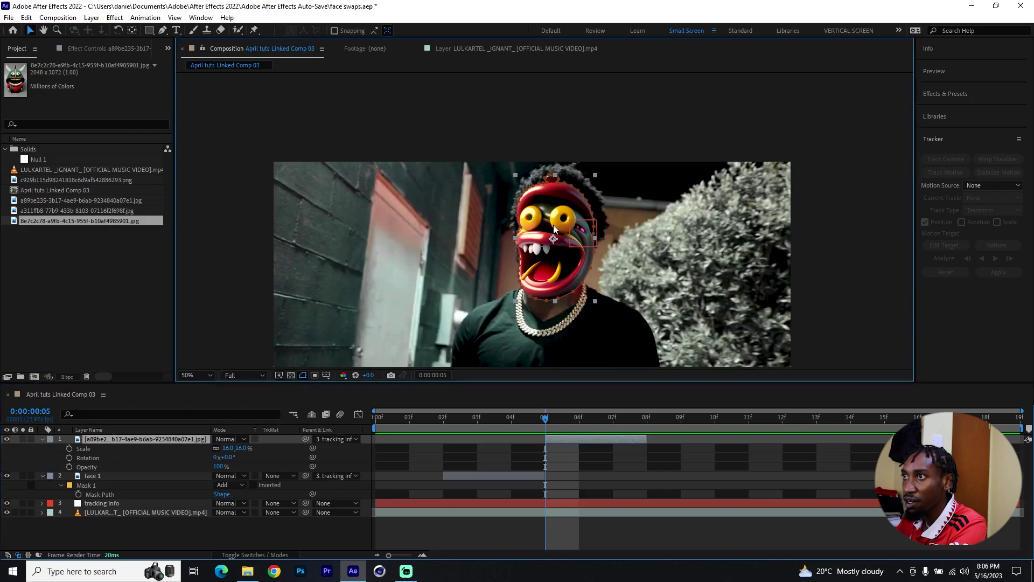
{"action": "key", "text": "space"}
{"action": "key", "text": "space"}
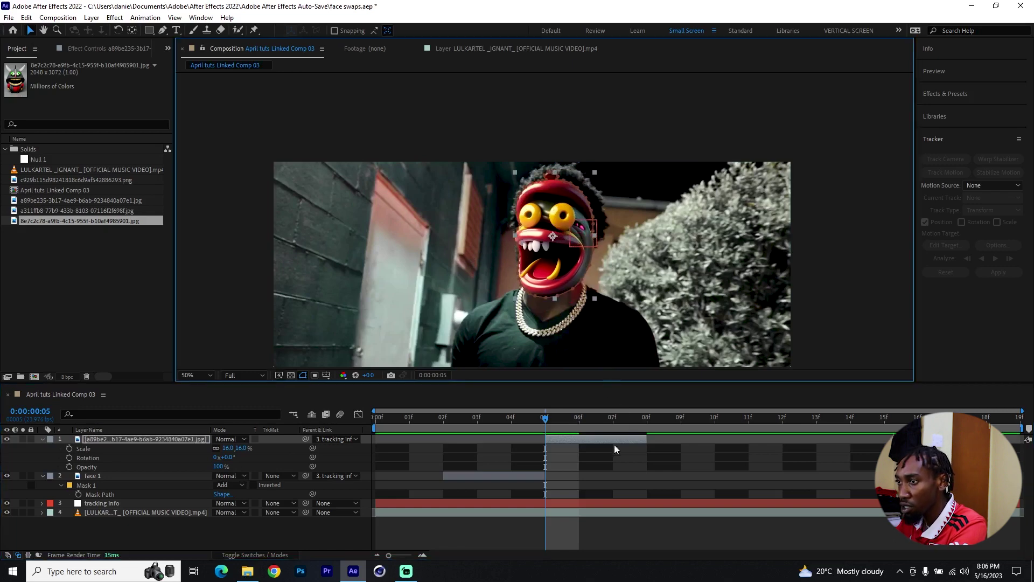
Try 90% opacity on the face layer, then undo the change
{"action": "left_click", "coordinate": [221, 466]}
{"action": "type", "text": "90"}
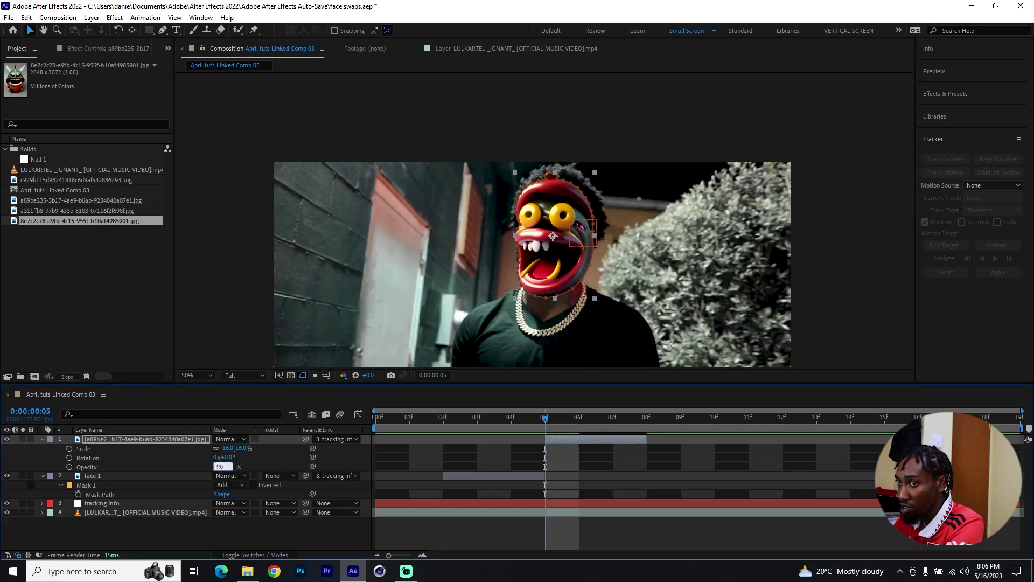
{"action": "key", "text": "Return"}
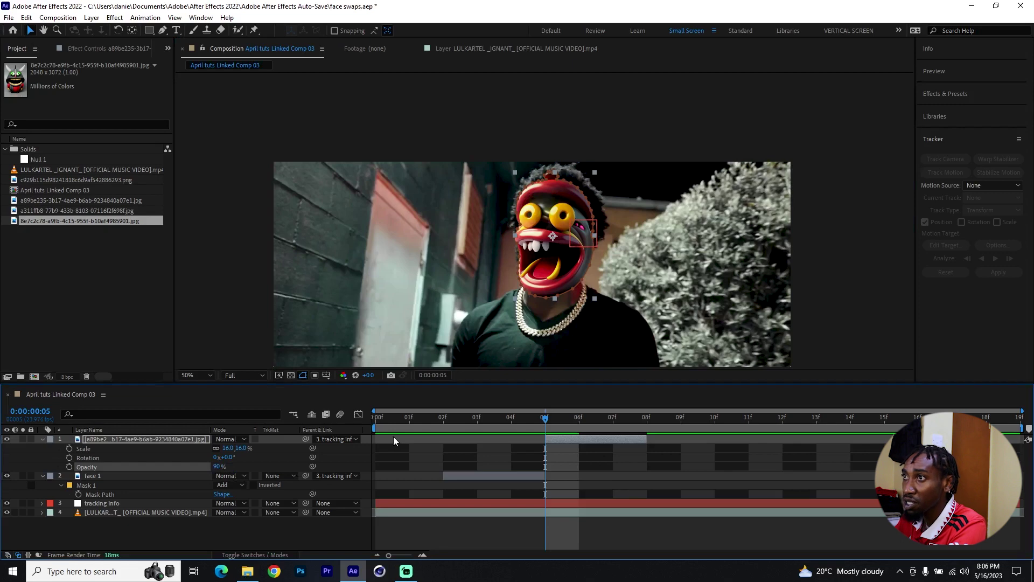
{"action": "key", "text": "ctrl+z"}
{"action": "key", "text": "ctrl+z"}
{"action": "key", "text": "ctrl+z"}
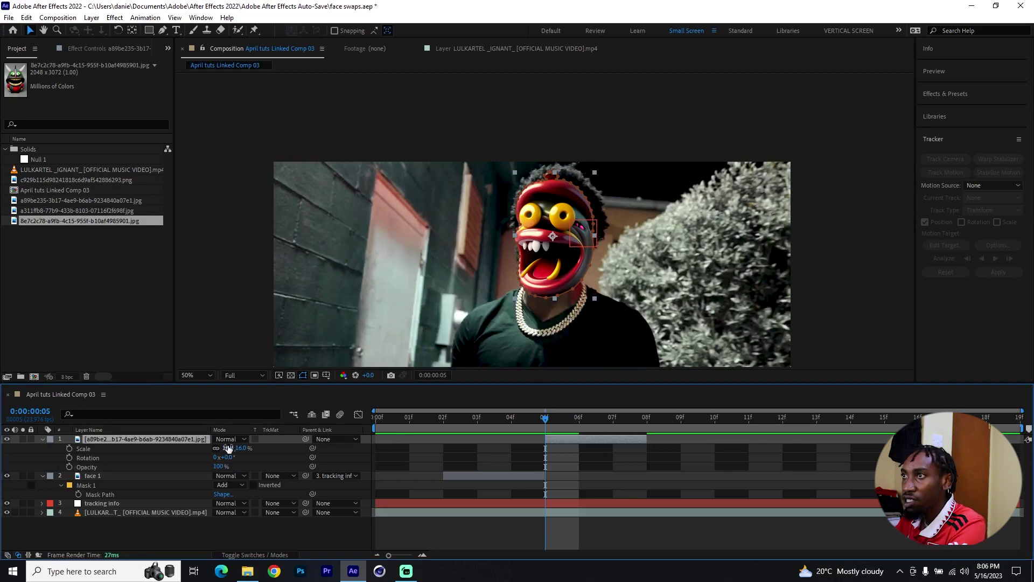
Resize the face layer to 16% scale
{"action": "left_click_drag", "start_coordinate": [233, 448], "coordinate": [228, 448]}
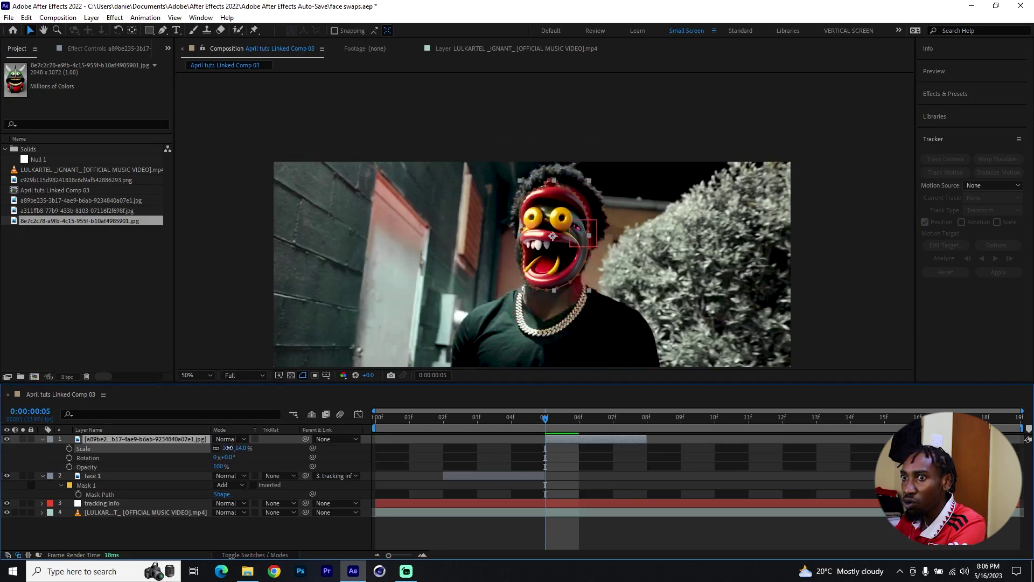
{"action": "left_click", "coordinate": [228, 448]}
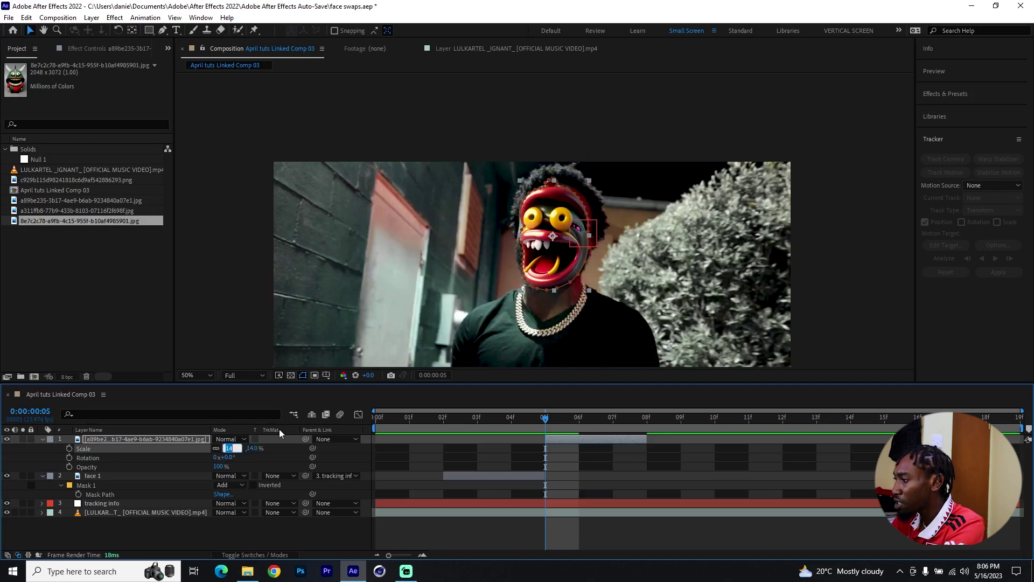
{"action": "type", "text": "19"}
{"action": "key", "text": "Return"}
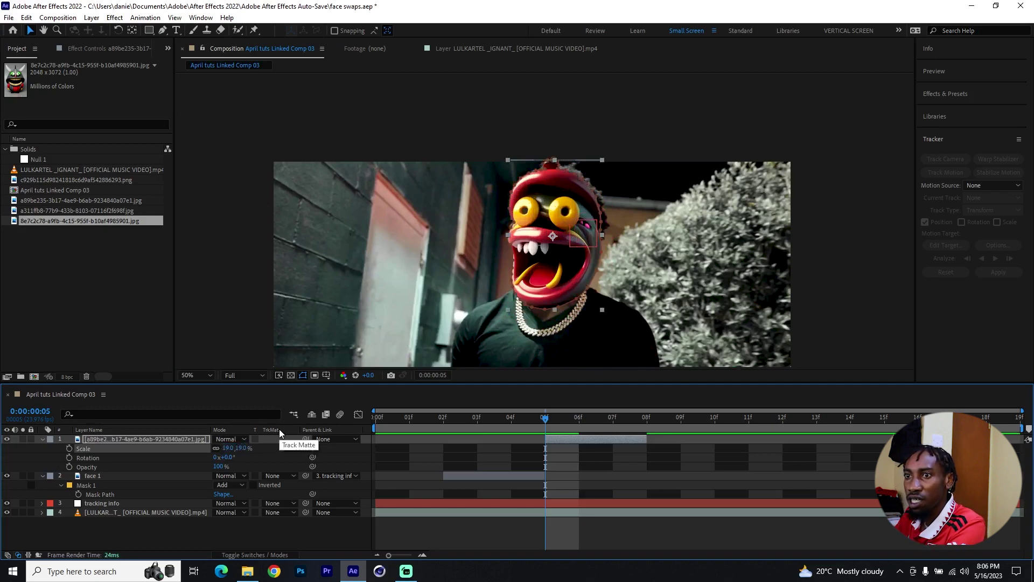
{"action": "left_click_drag", "start_coordinate": [229, 448], "coordinate": [228, 447]}
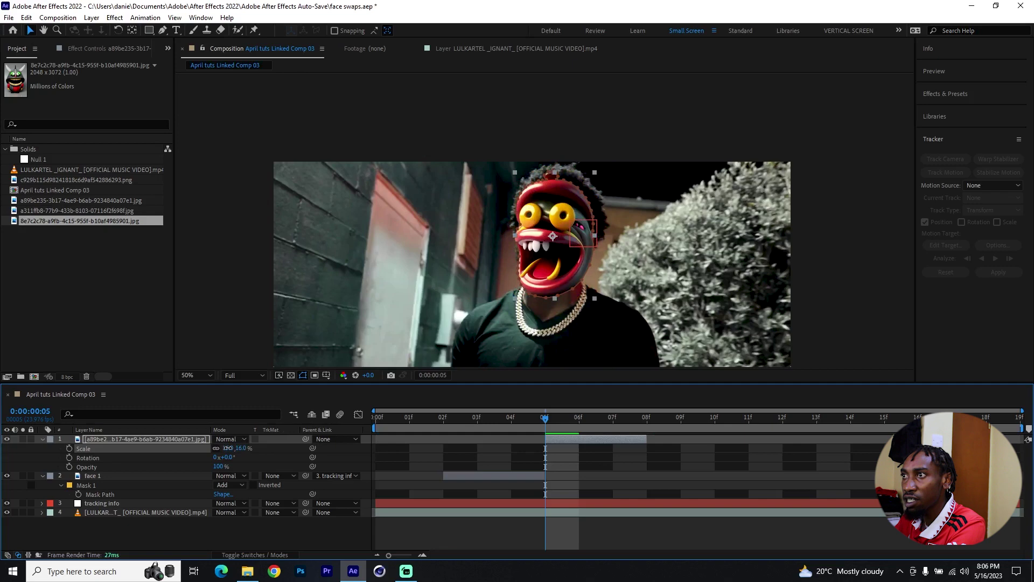
Set the face layer's opacity to 90%, comparing at frame 4
{"action": "left_click", "coordinate": [641, 468]}
{"action": "mouse_move", "coordinate": [546, 418]}
{"action": "left_mouse_down"}
{"action": "mouse_move", "coordinate": [480, 425]}
{"action": "mouse_move", "coordinate": [565, 428]}
{"action": "mouse_move", "coordinate": [545, 422]}
{"action": "left_mouse_up"}
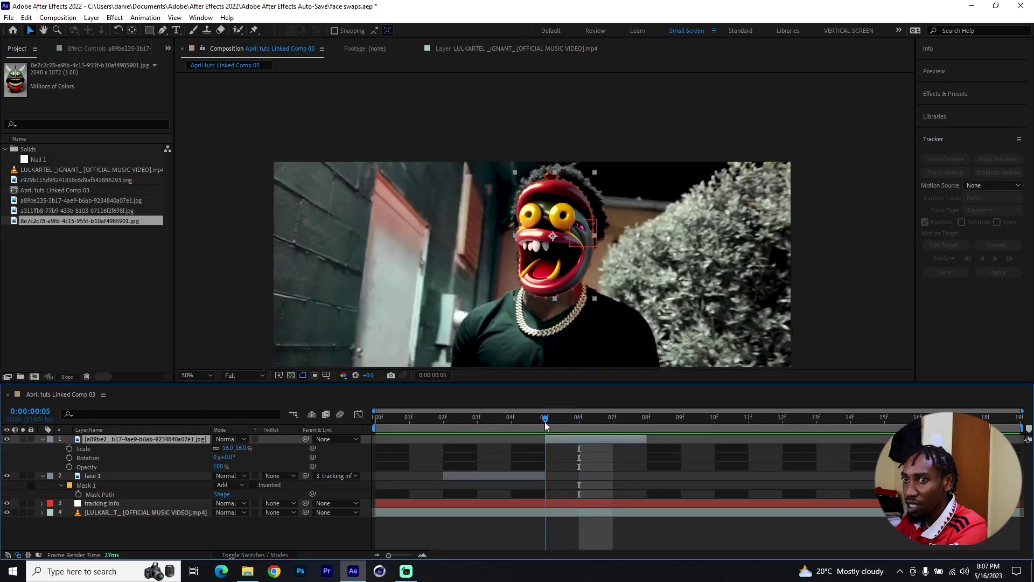
{"action": "left_click", "coordinate": [217, 467]}
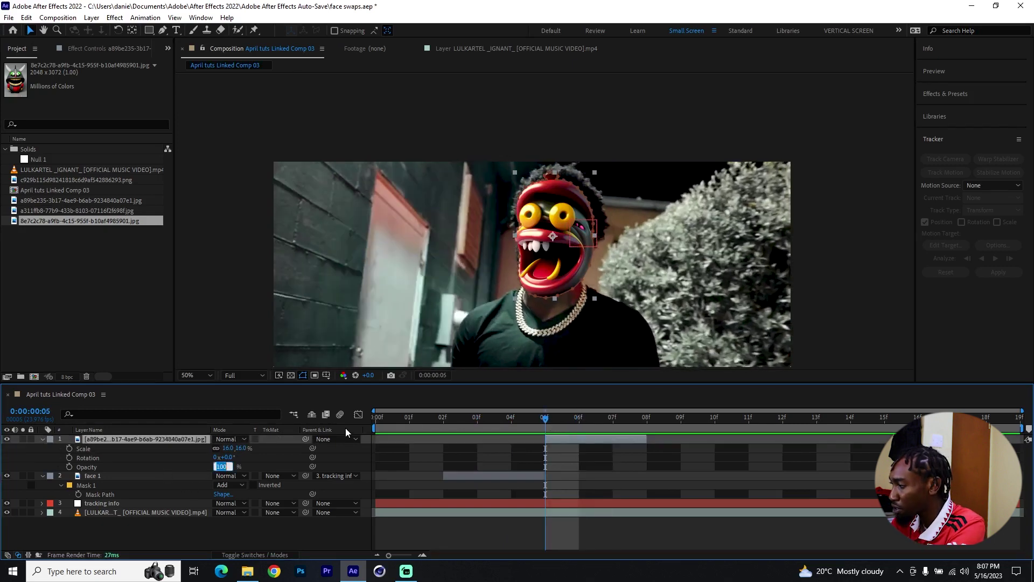
{"action": "type", "text": "90"}
{"action": "key", "text": "Return"}
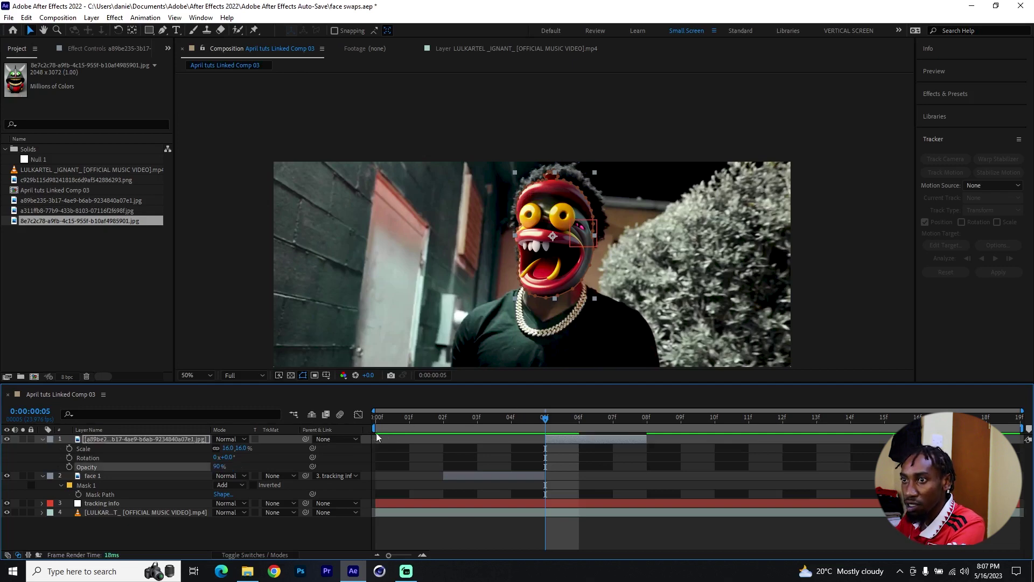
Parent the red cartoon face layer to the tracking info layer
{"action": "left_click", "coordinate": [353, 439]}
{"action": "left_click", "coordinate": [363, 489]}
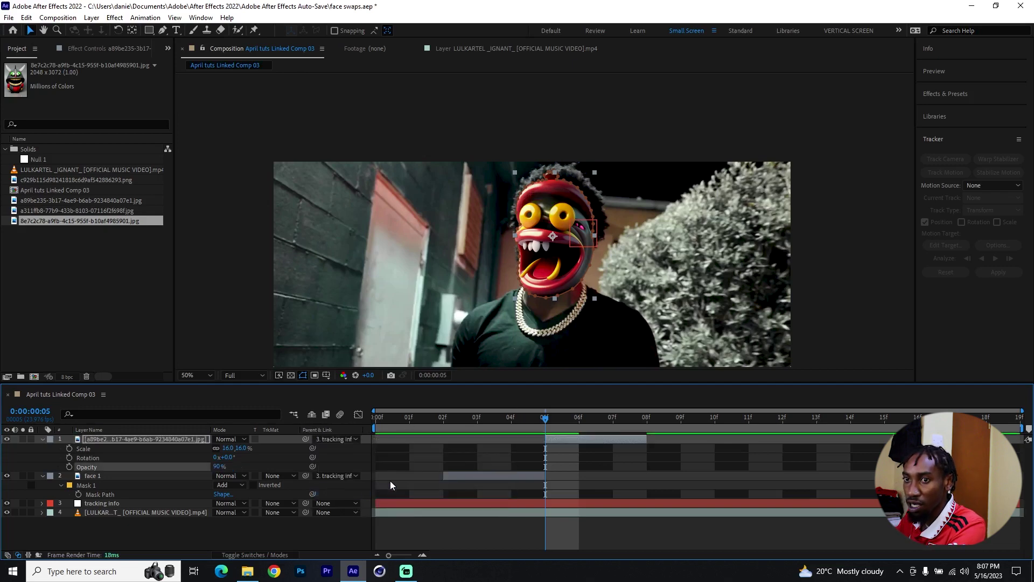
{"action": "left_click", "coordinate": [117, 502]}
{"action": "left_click", "coordinate": [111, 438]}
Rename the layer 'face 2' and collapse the face layers' properties
{"action": "key", "text": "Return"}
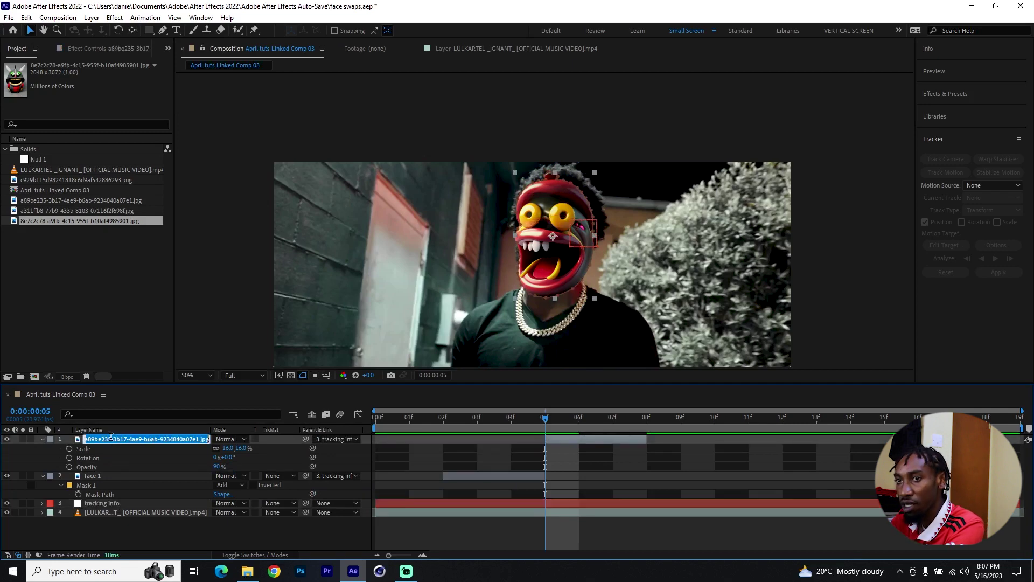
{"action": "type", "text": "face 2"}
{"action": "key", "text": "Return"}
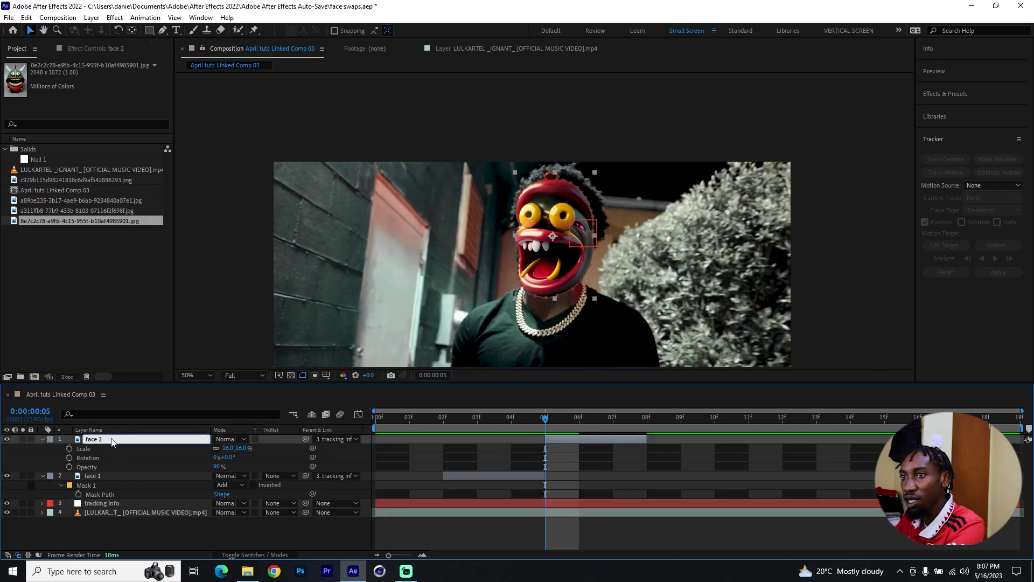
{"action": "left_click", "coordinate": [42, 440]}
{"action": "left_click", "coordinate": [42, 448]}
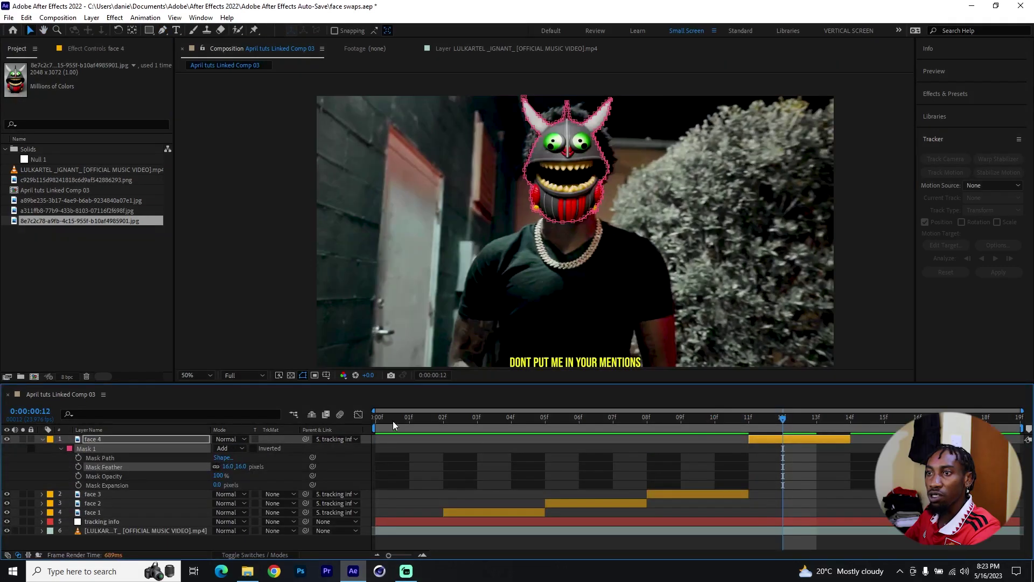
Return the playhead to the clip start and collapse face 4's mask properties
{"action": "left_click_drag", "start_coordinate": [393, 422], "coordinate": [367, 424]}
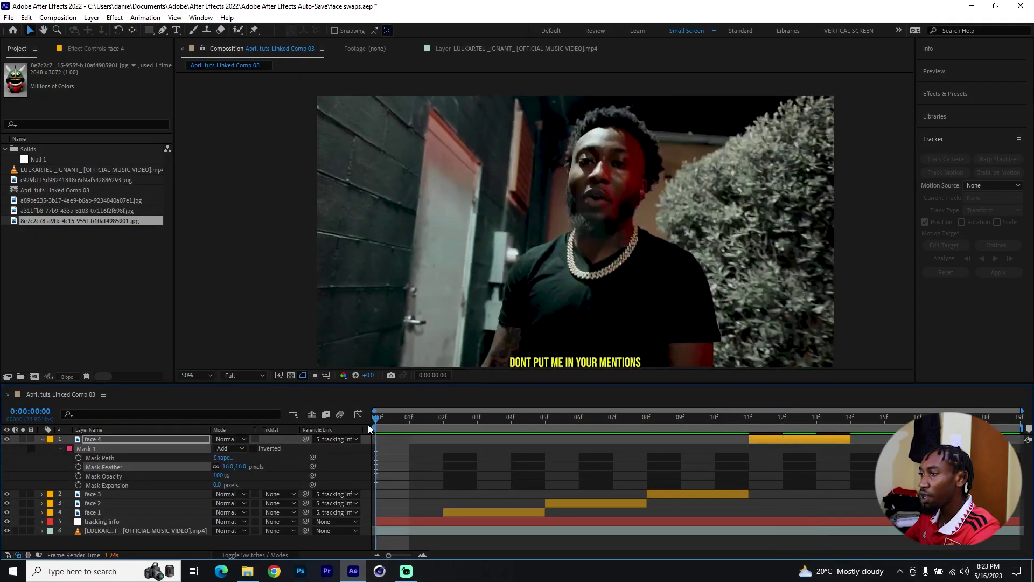
{"action": "left_click", "coordinate": [44, 439]}
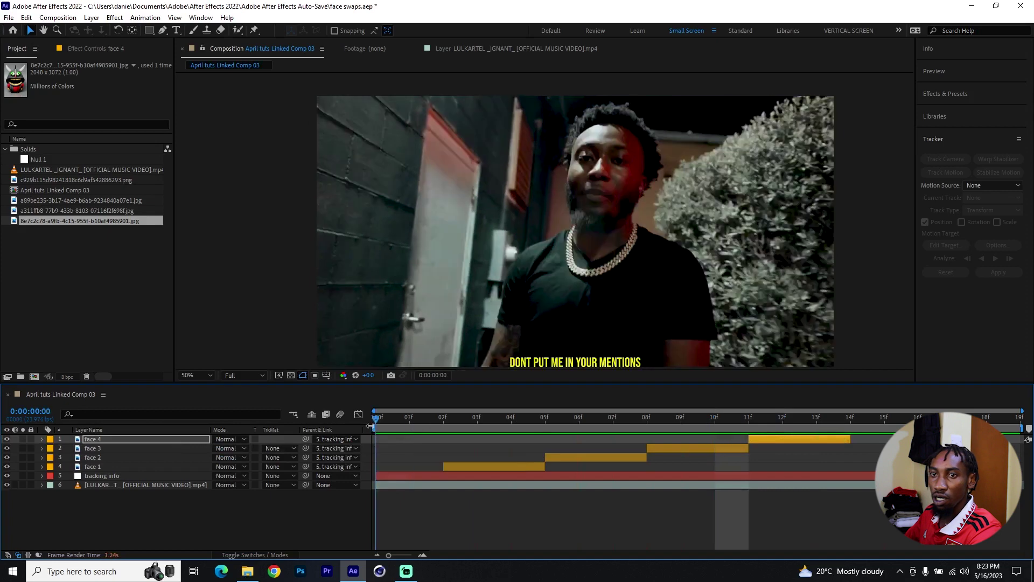
Create a new adjustment layer above the faces and slide it to start at frame 01
{"action": "right_click", "coordinate": [95, 536]}
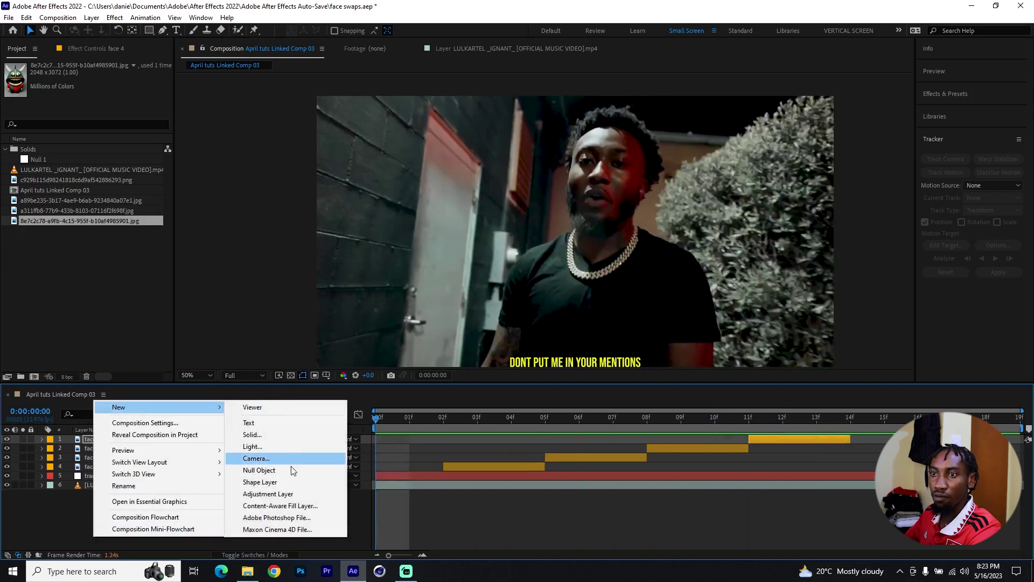
{"action": "left_click", "coordinate": [293, 499]}
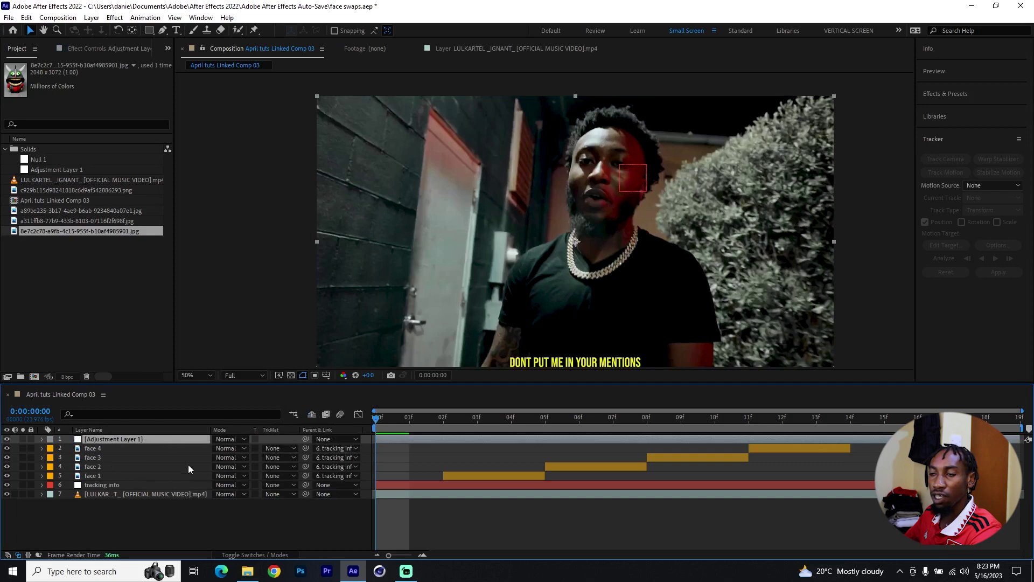
{"action": "left_click_drag", "start_coordinate": [402, 436], "coordinate": [884, 418]}
{"action": "left_click", "coordinate": [478, 476]}
{"action": "left_click", "coordinate": [916, 439]}
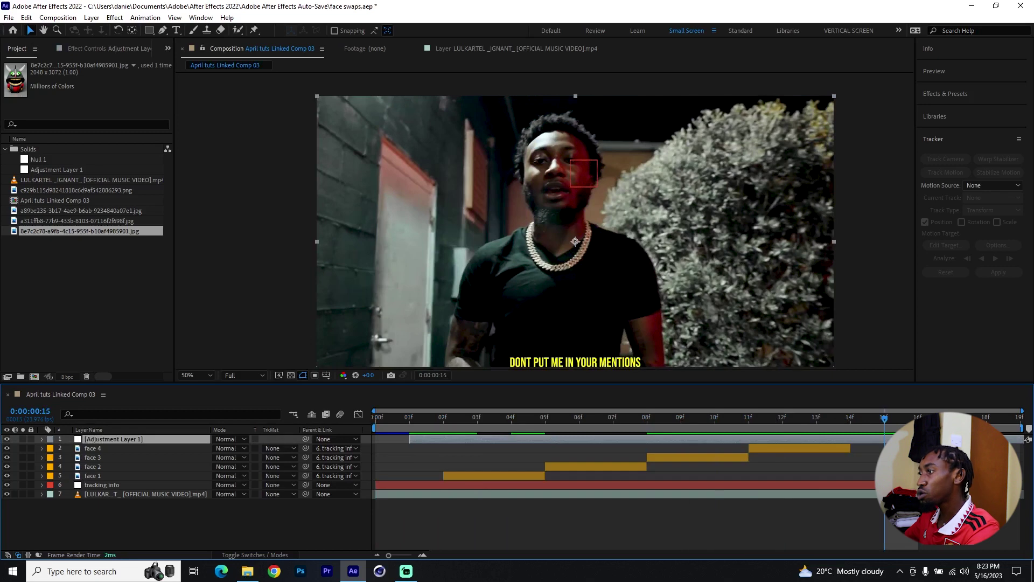
{"action": "key", "text": "ctrl+d"}
{"action": "key", "text": "ctrl+z"}
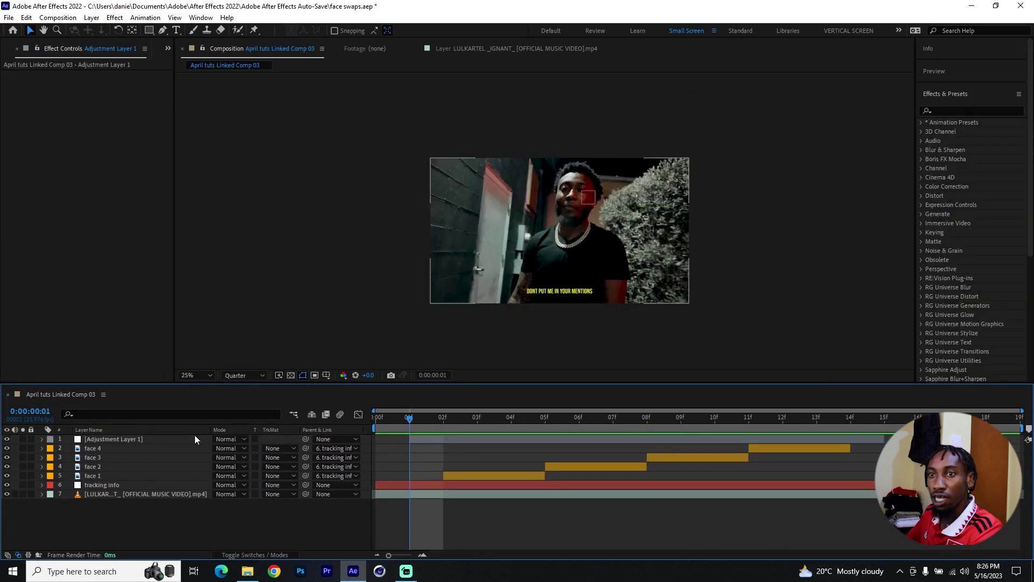
Apply the uni.Camera Shake effect to the adjustment layer via an effects search for 'shak'
{"action": "left_click", "coordinate": [155, 440]}
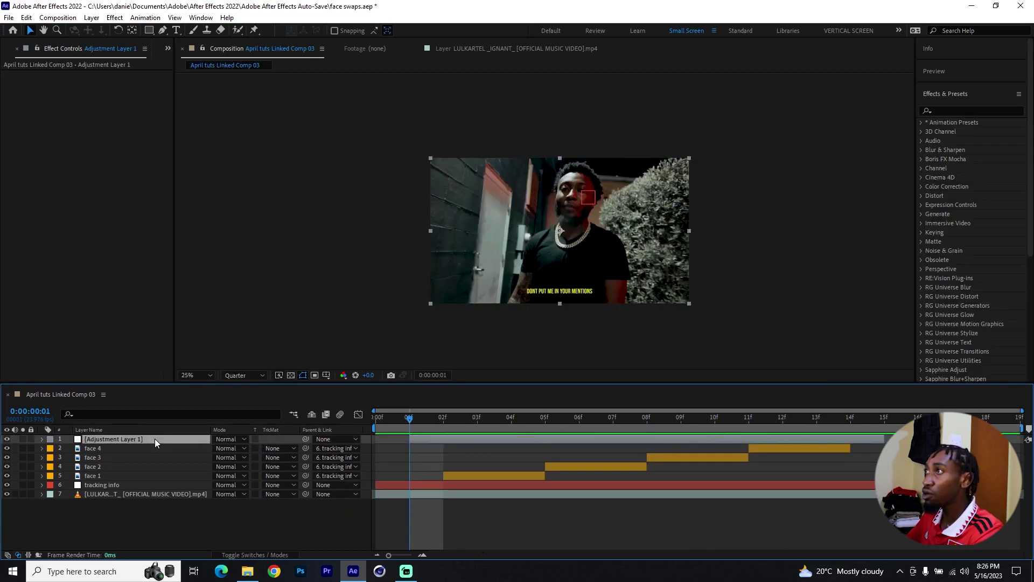
{"action": "left_click", "coordinate": [949, 111]}
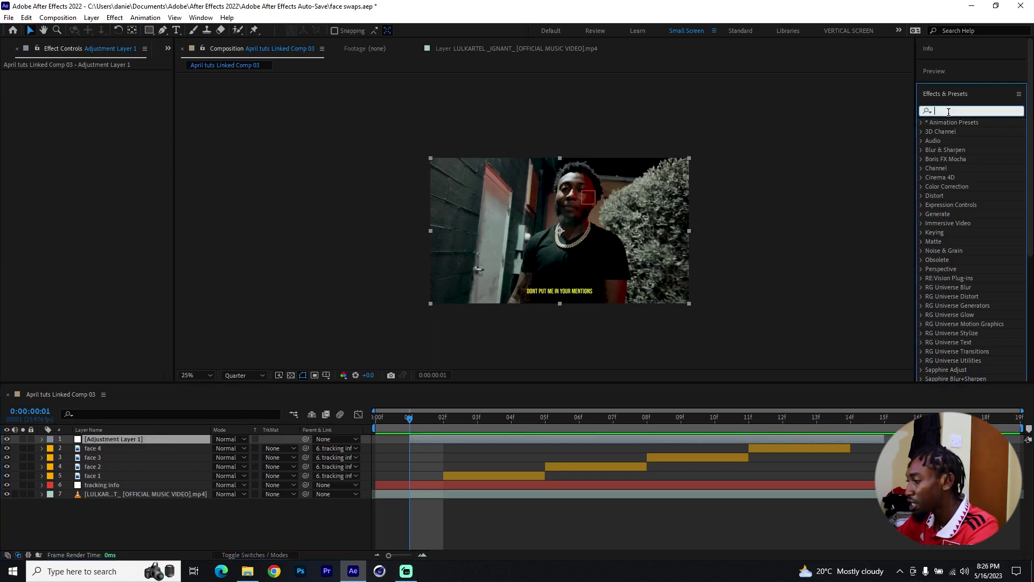
{"action": "type", "text": "shake"}
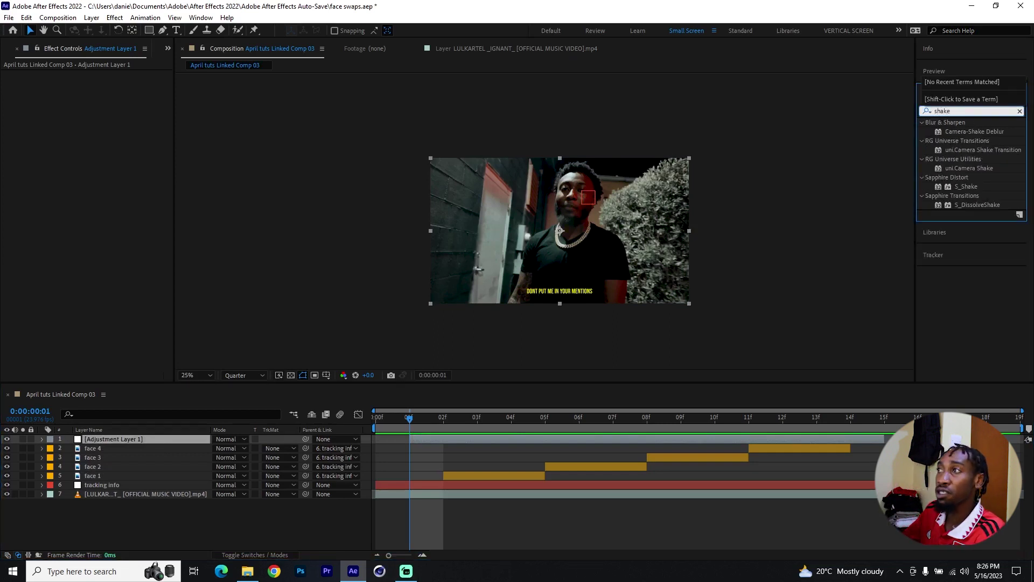
{"action": "left_click", "coordinate": [948, 111]}
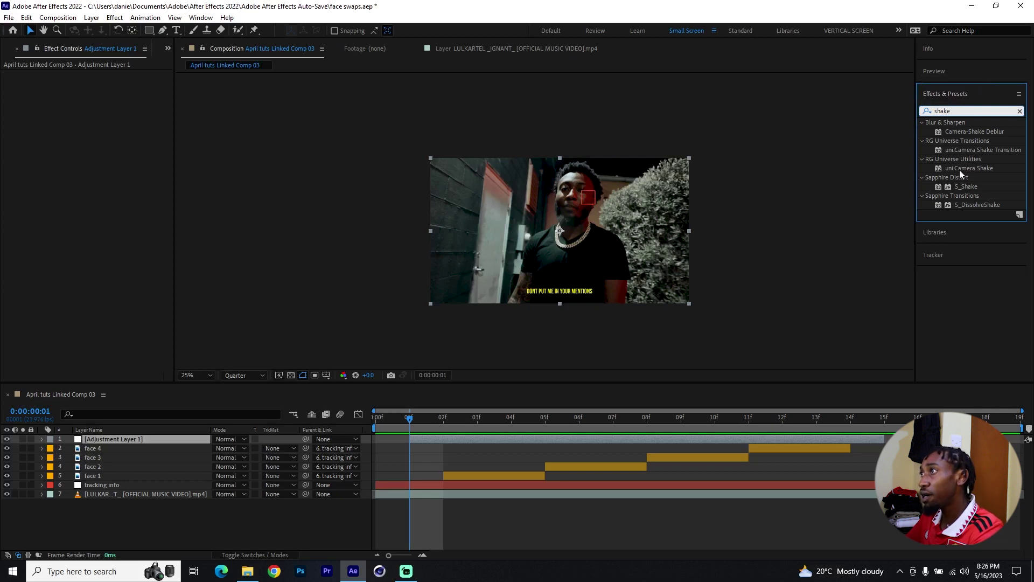
{"action": "left_click_drag", "start_coordinate": [970, 168], "coordinate": [196, 444]}
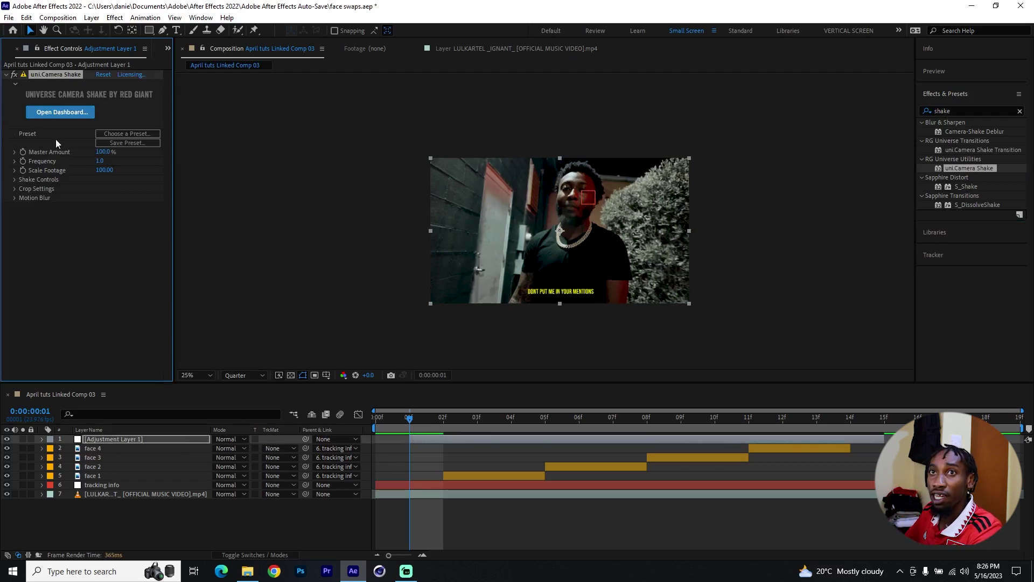
Raise the shake Frequency to about 3 and preview the result
{"action": "left_click", "coordinate": [14, 161]}
{"action": "left_click_drag", "start_coordinate": [31, 176], "coordinate": [33, 176]}
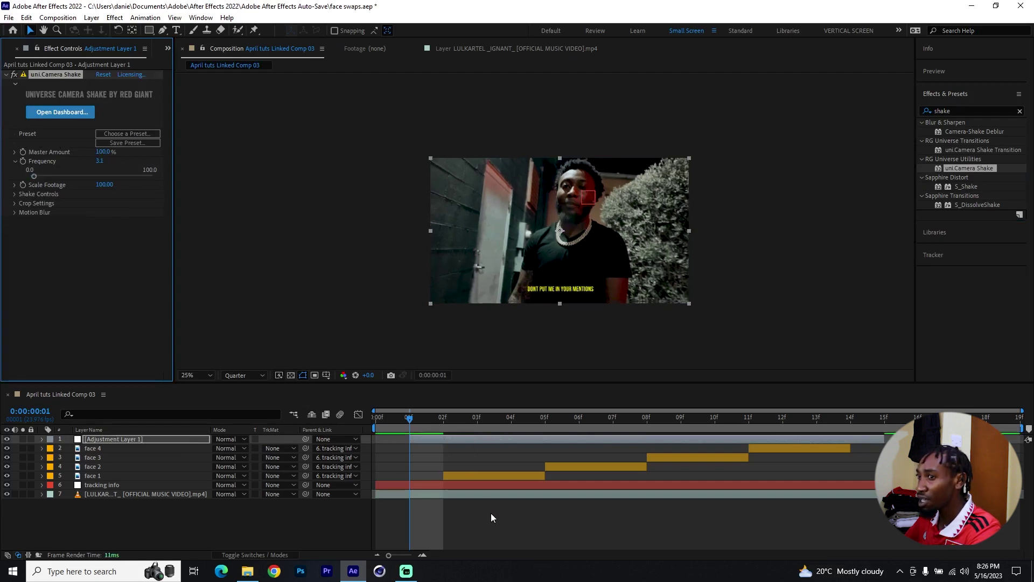
{"action": "key", "text": "space"}
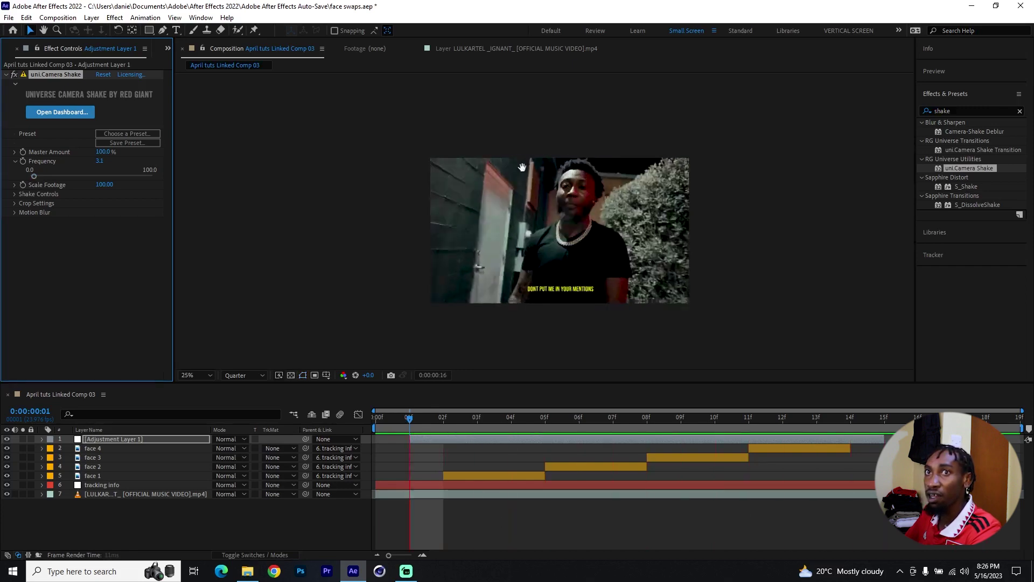
{"action": "key", "text": "space"}
Set the camera shake Frequency to 2 and preview the gentler shake from frame 01
{"action": "left_click", "coordinate": [100, 161]}
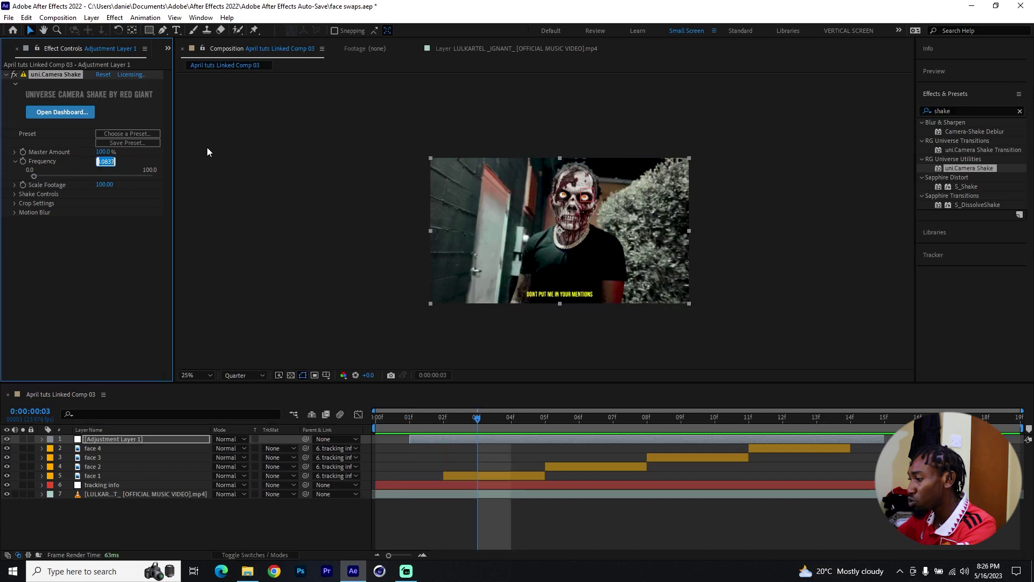
{"action": "type", "text": "2.4"}
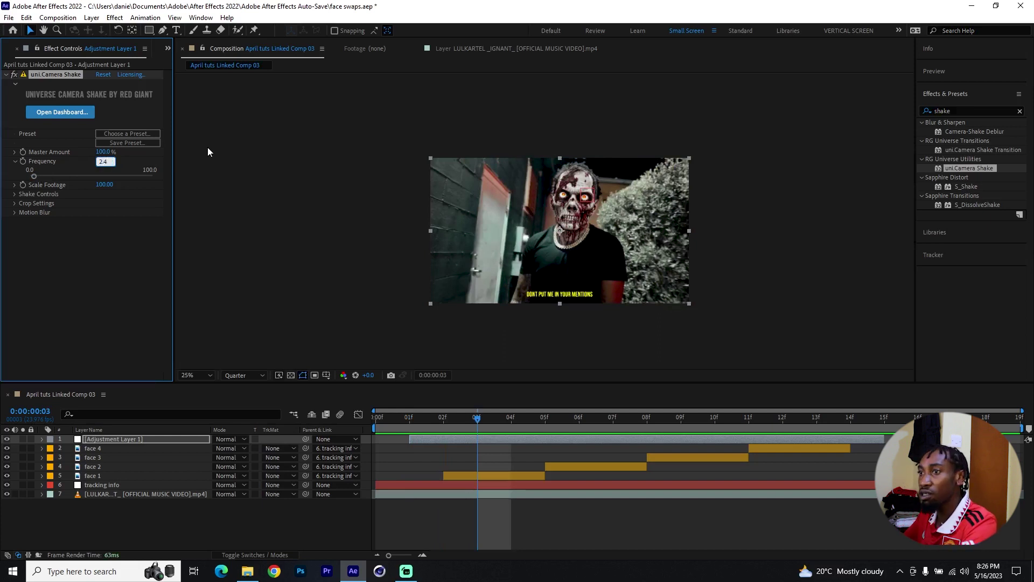
{"action": "key", "text": "Return"}
{"action": "left_click", "coordinate": [414, 428]}
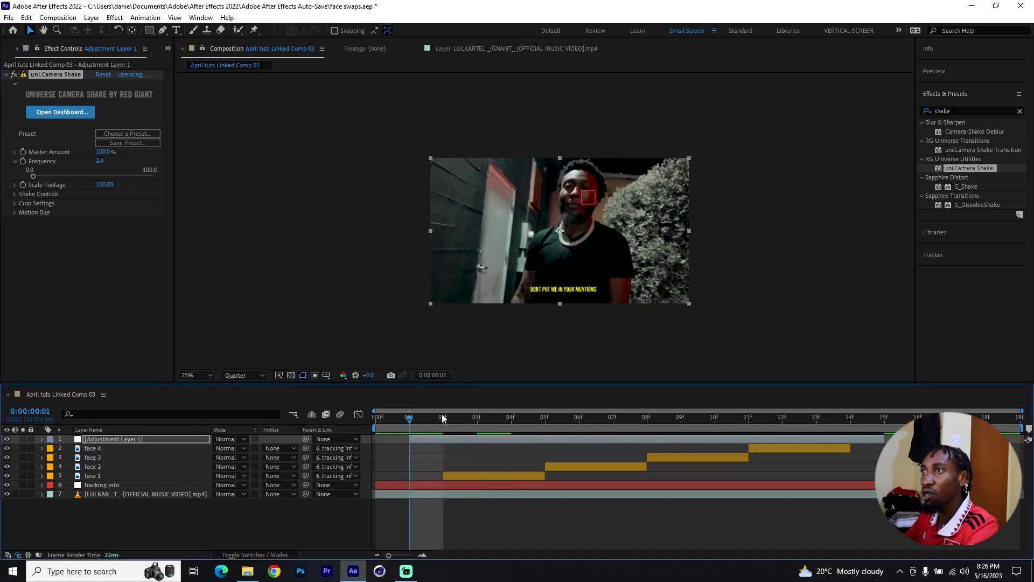
{"action": "key", "text": "space"}
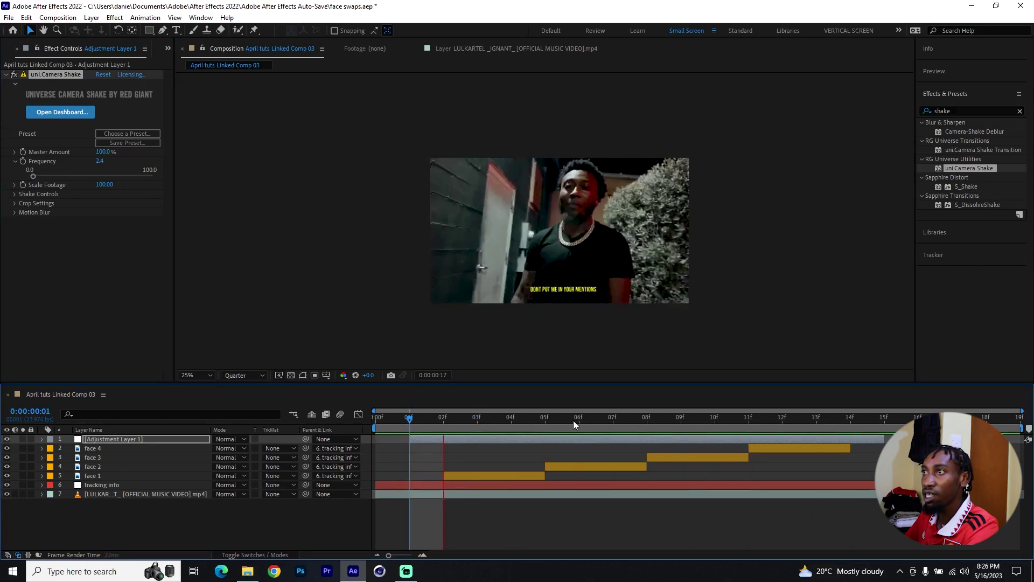
{"action": "left_click", "coordinate": [100, 160]}
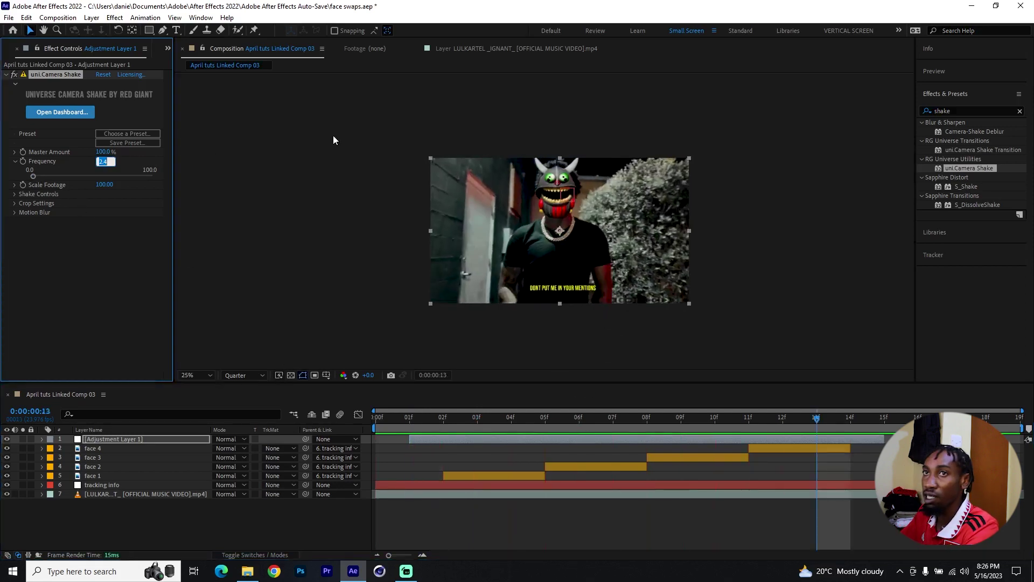
{"action": "type", "text": "2"}
{"action": "key", "text": "Return"}
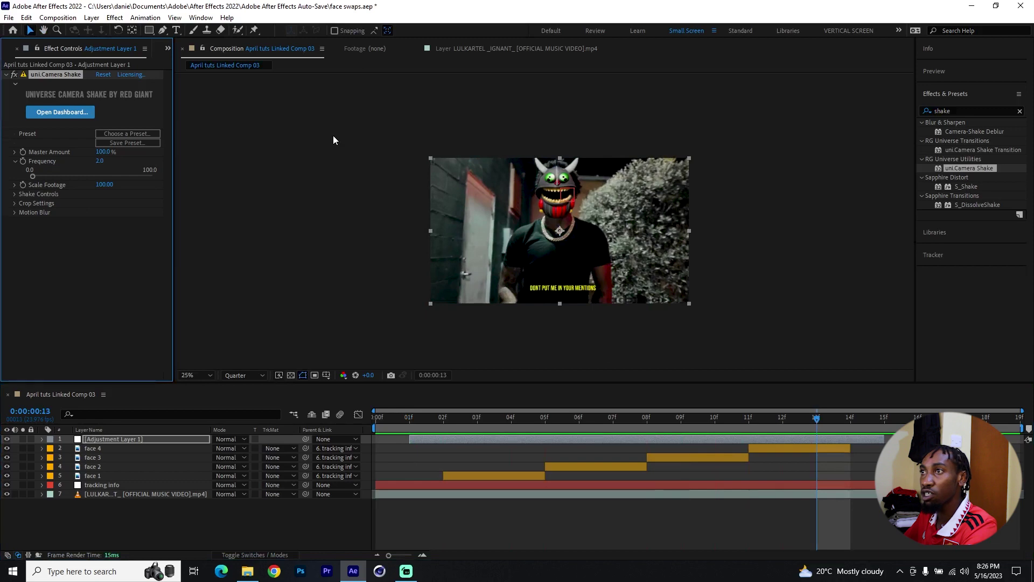
{"action": "left_click", "coordinate": [425, 425]}
{"action": "key", "text": "space"}
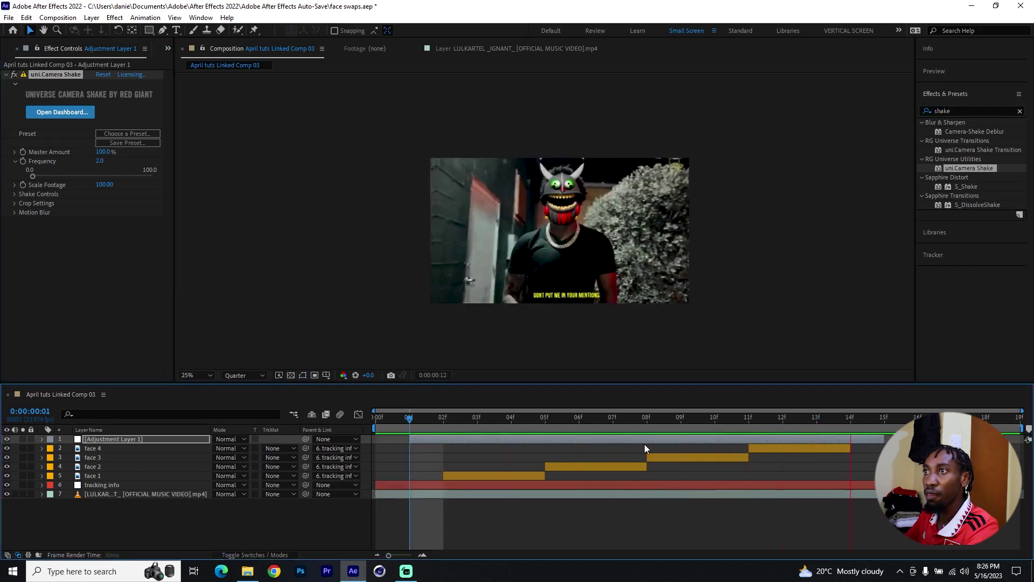
{"action": "key", "text": "space"}
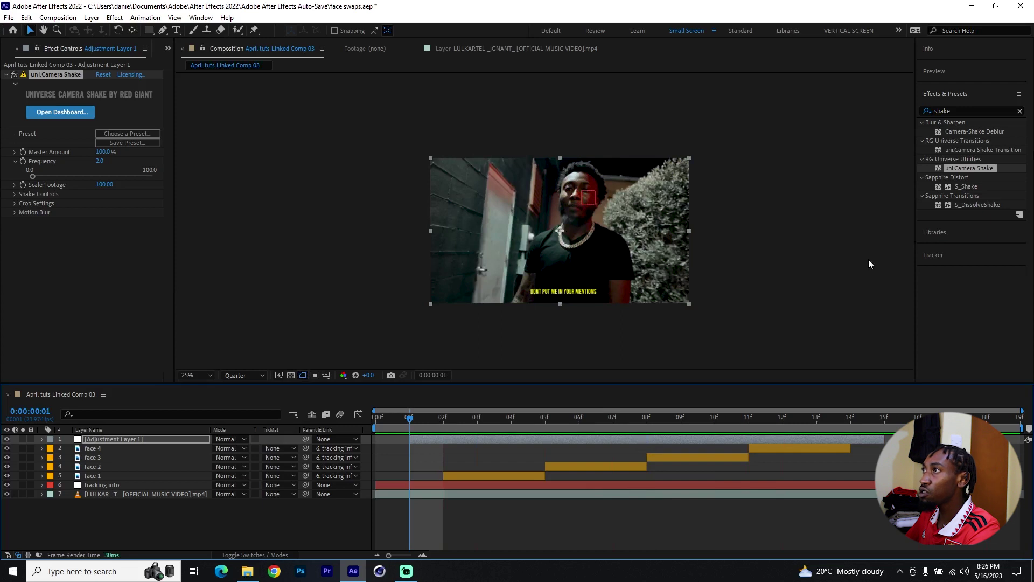
Apply Brightness & Contrast to the adjustment layer via an effects search for 'brightne'
{"action": "left_click", "coordinate": [1020, 111]}
{"action": "key", "text": "ctrl+5"}
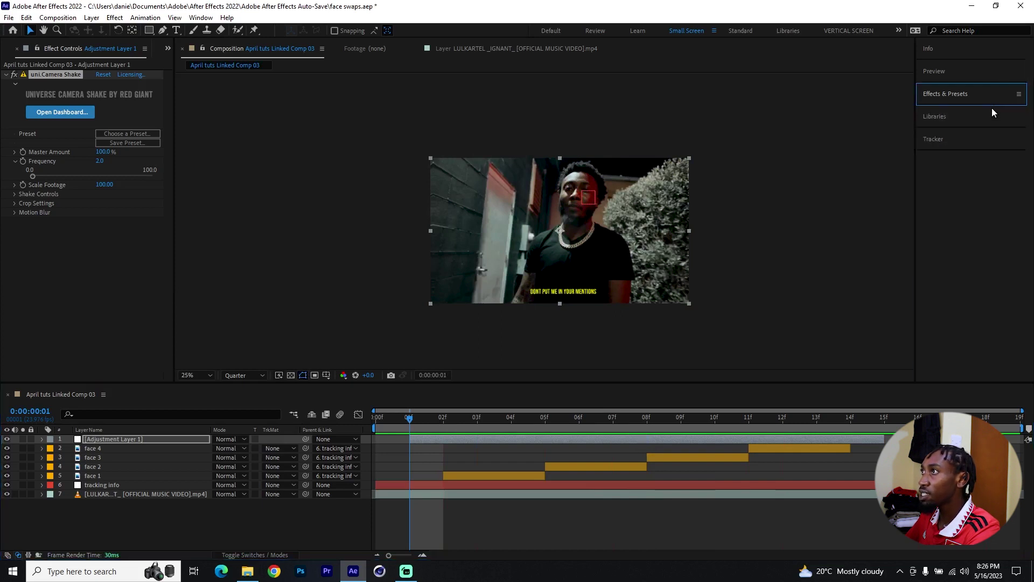
{"action": "left_click", "coordinate": [993, 97]}
{"action": "left_click", "coordinate": [969, 111]}
{"action": "type", "text": "bright"}
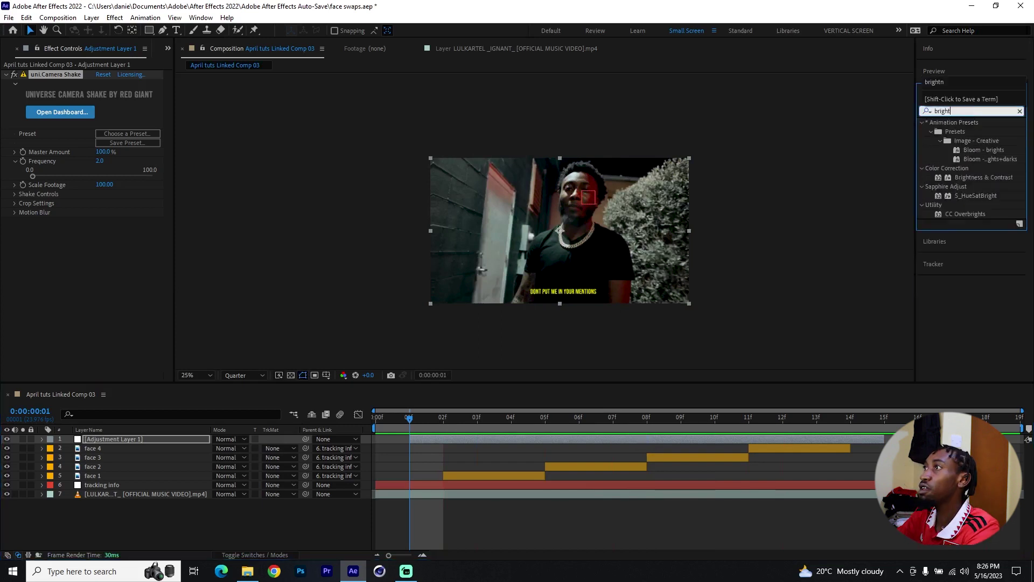
{"action": "type", "text": "nes"}
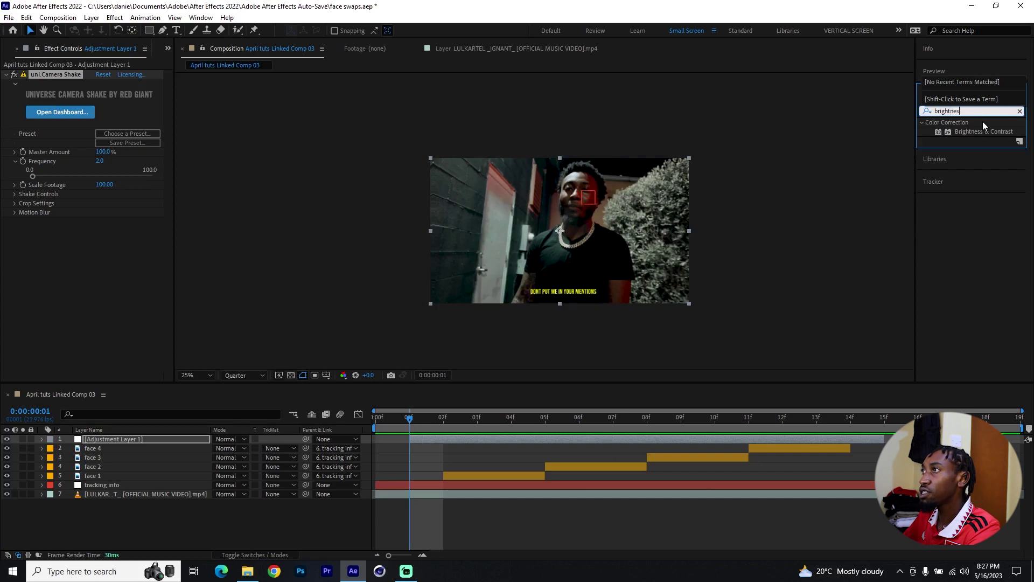
{"action": "left_click_drag", "start_coordinate": [984, 131], "coordinate": [524, 445]}
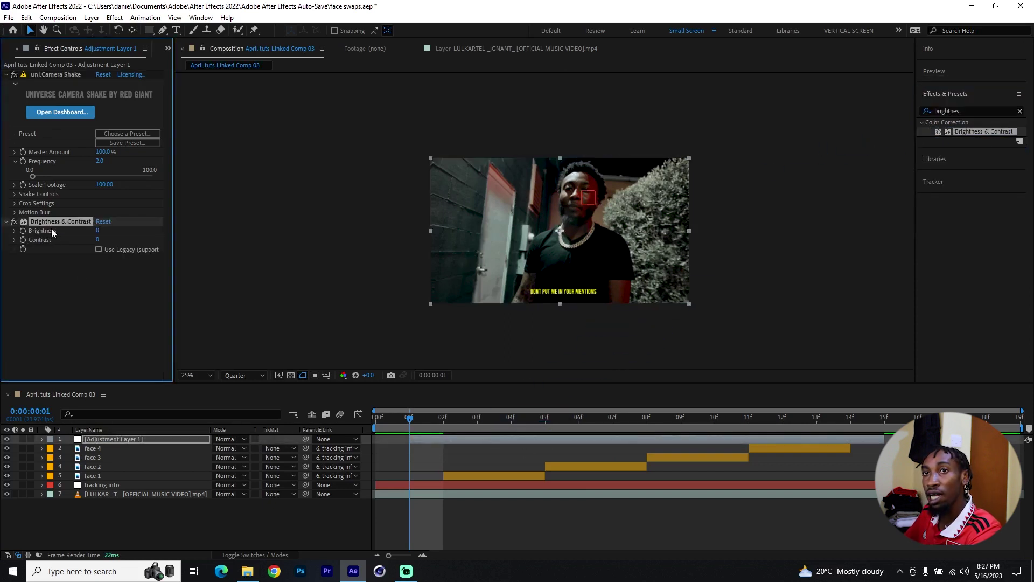
Add a wiggle(30,100) expression to the Brightness value
{"action": "left_click", "coordinate": [22, 231], "text": "alt"}
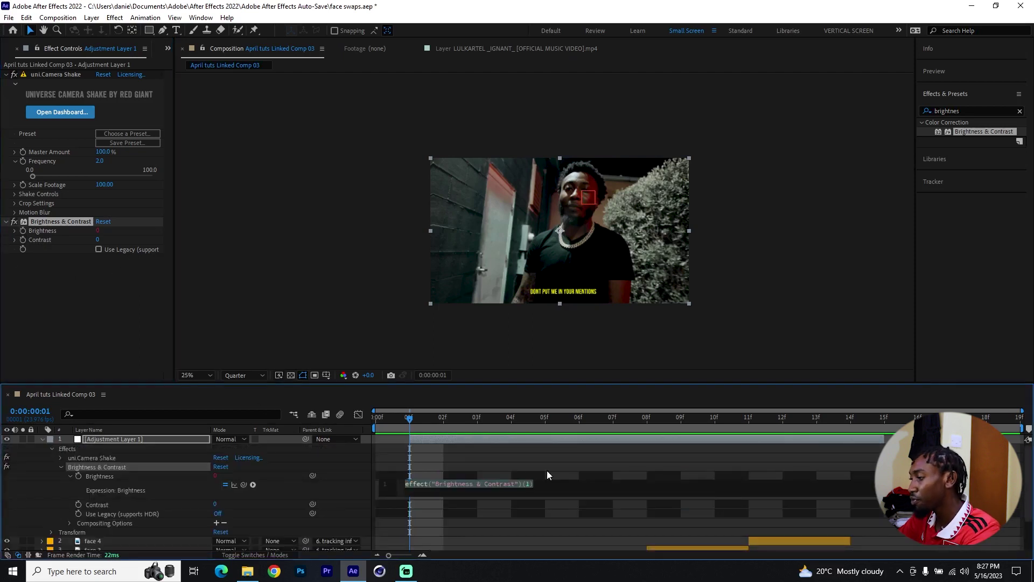
{"action": "type", "text": "wiggle"}
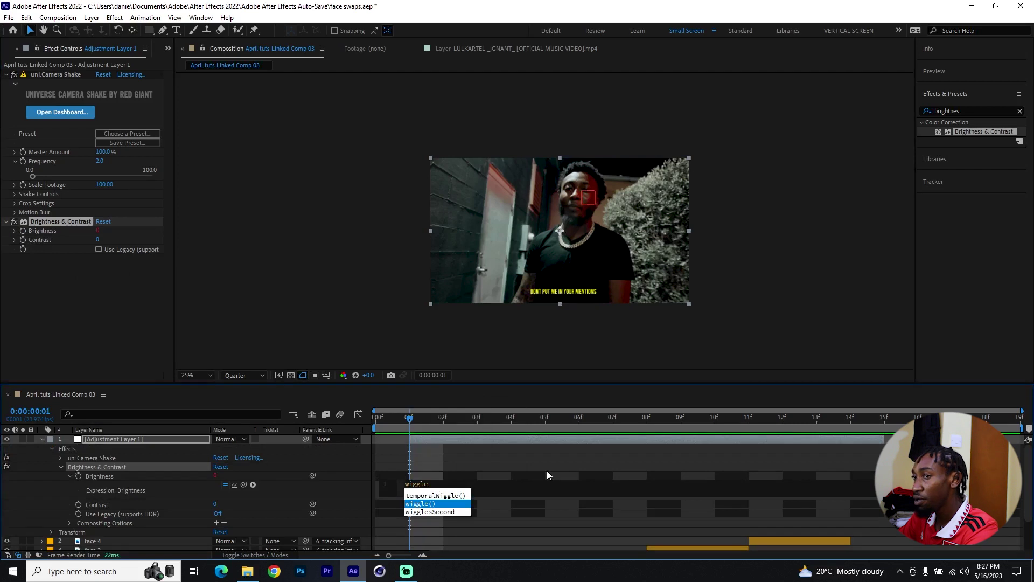
{"action": "key", "text": "Return"}
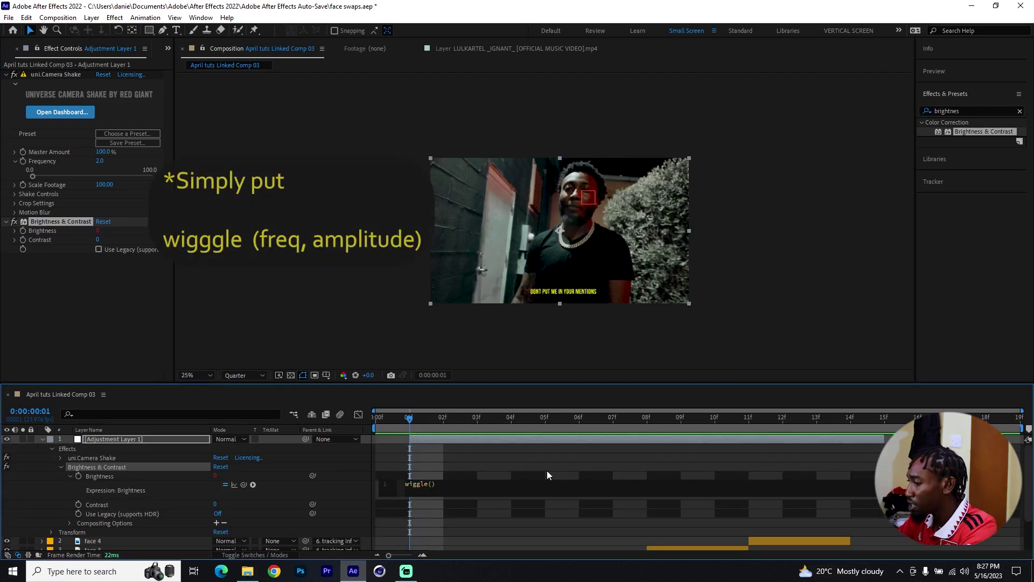
{"action": "type", "text": "30,"}
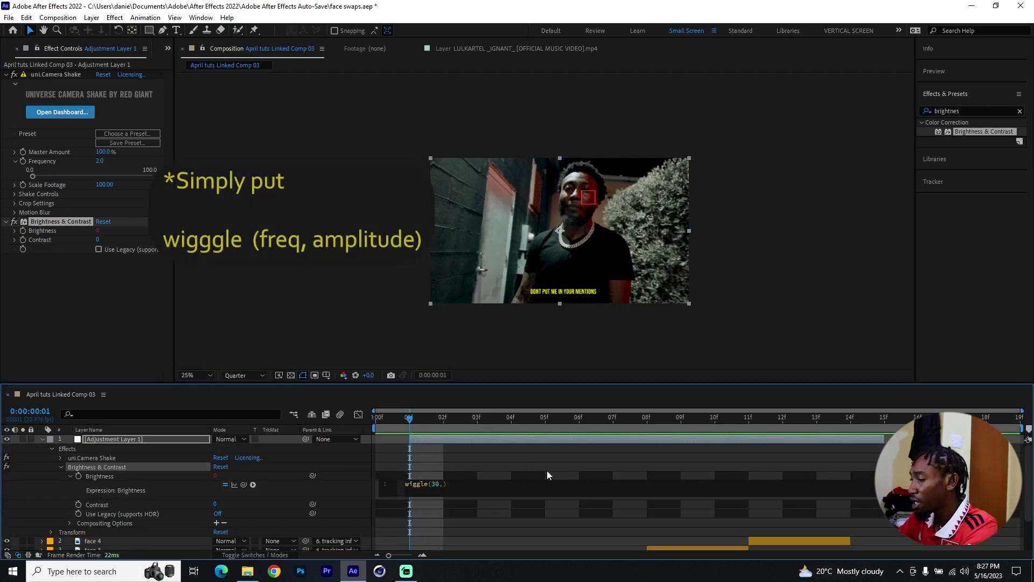
{"action": "type", "text": "100"}
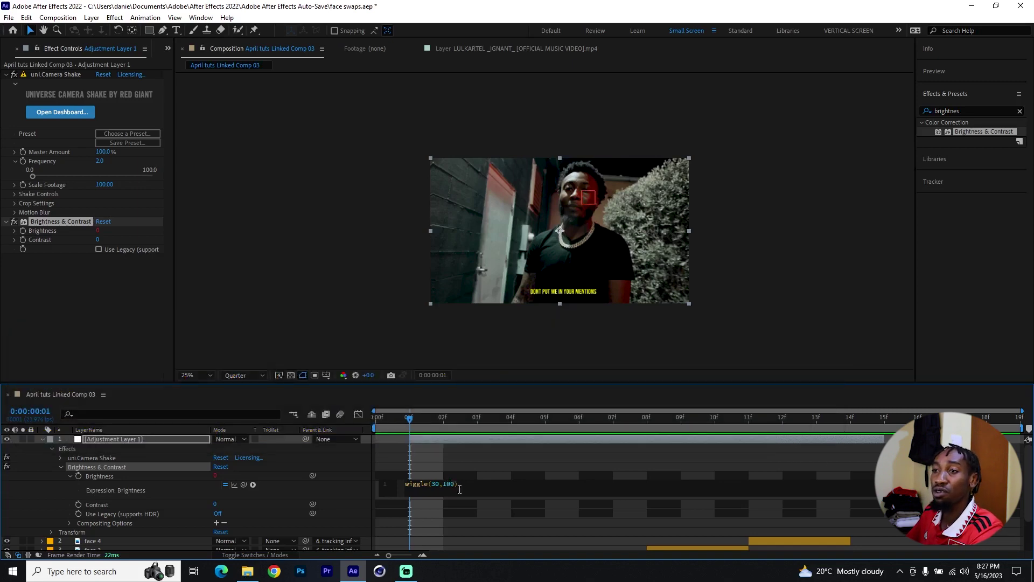
Preview the flicker, revise the expression to wiggle(10,100), and collapse the layer
{"action": "left_click_drag", "start_coordinate": [416, 429], "coordinate": [364, 428]}
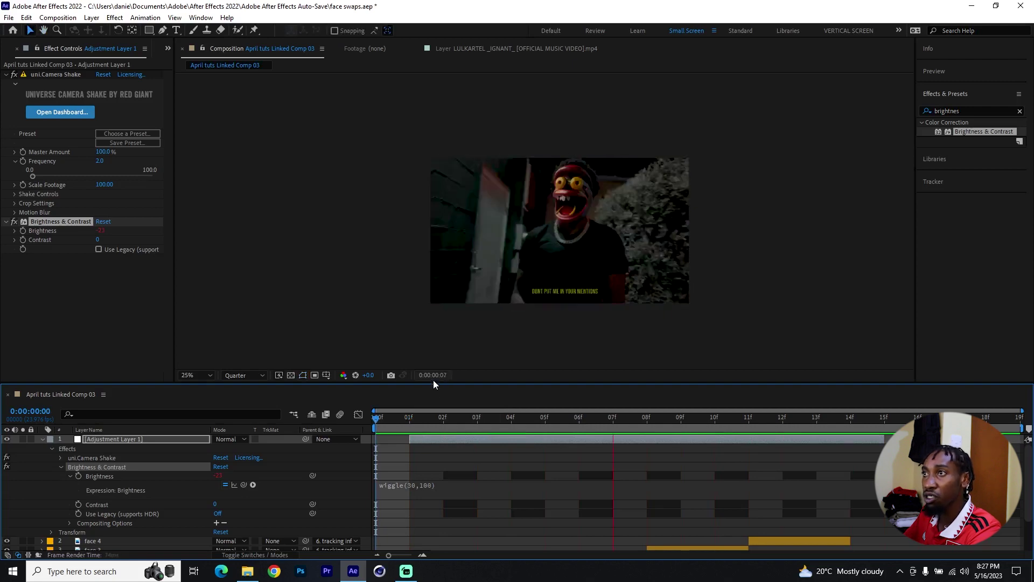
{"action": "left_click", "coordinate": [403, 418]}
{"action": "key", "text": "space"}
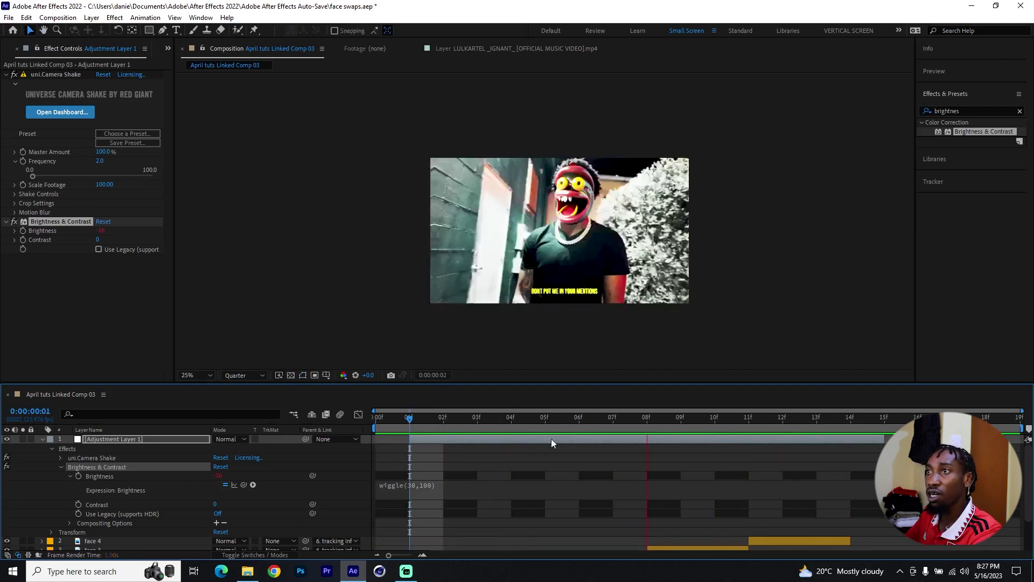
{"action": "left_click", "coordinate": [410, 485]}
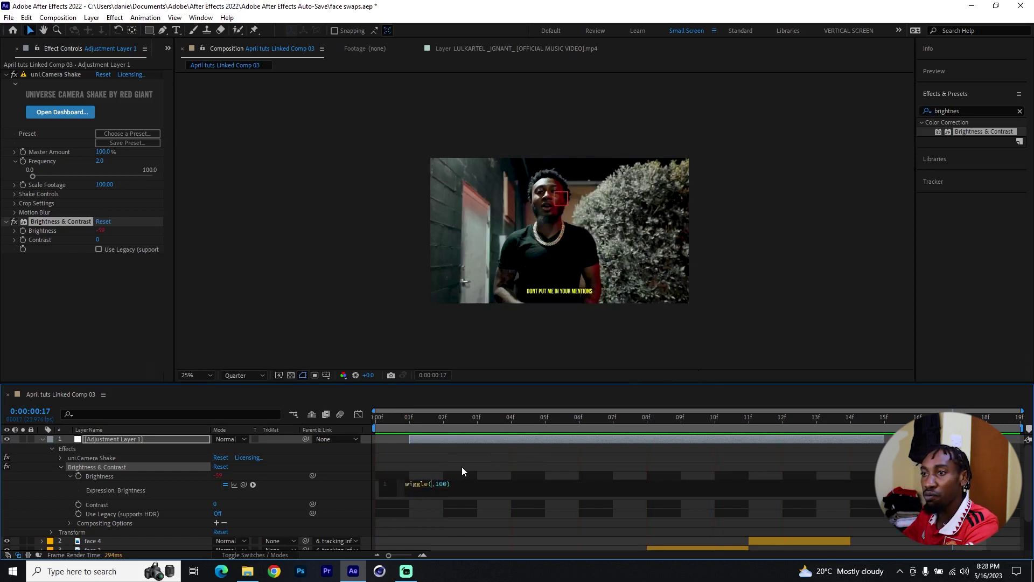
{"action": "left_click", "coordinate": [409, 422]}
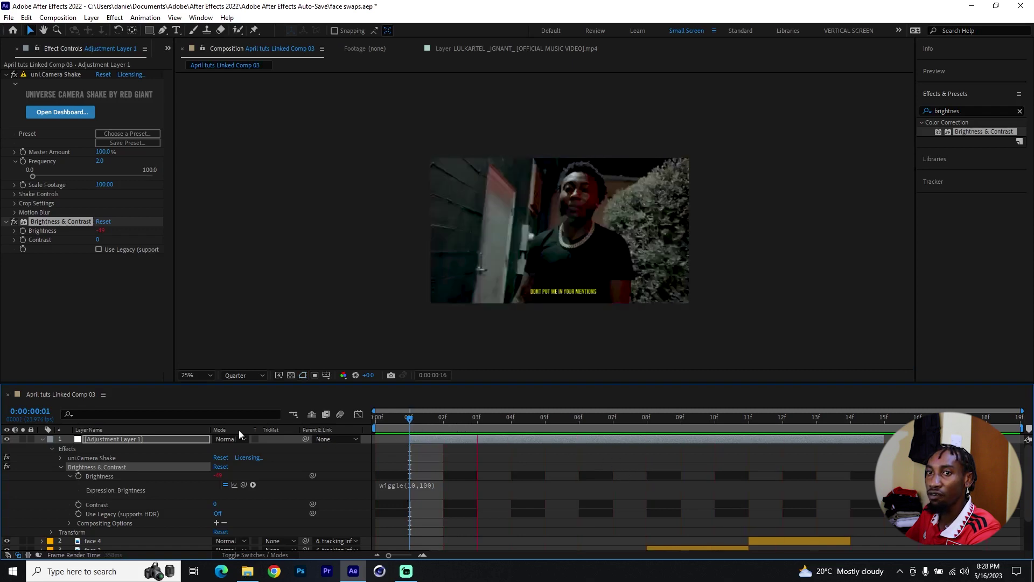
{"action": "key", "text": "u"}
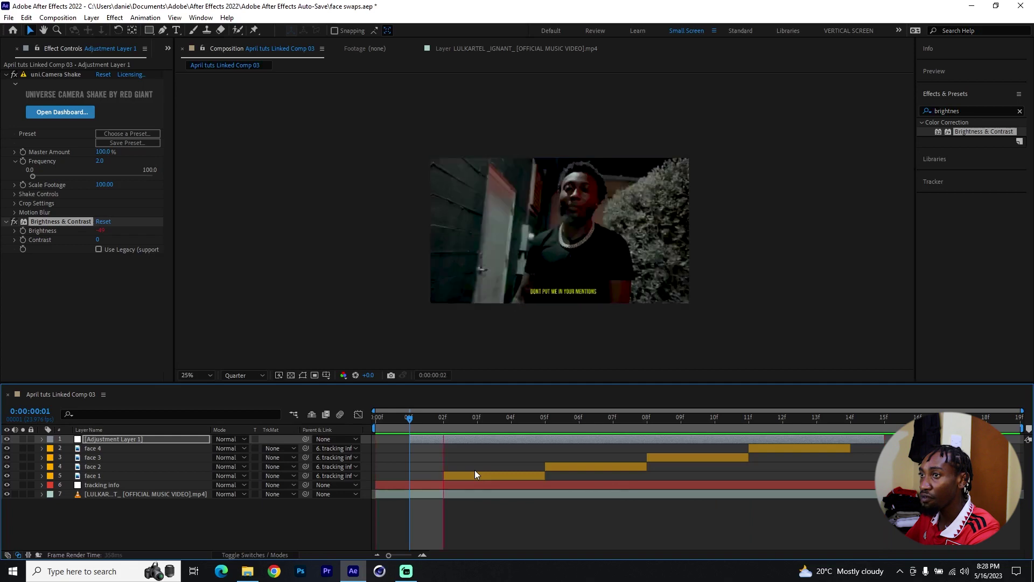
{"action": "key", "text": "space"}
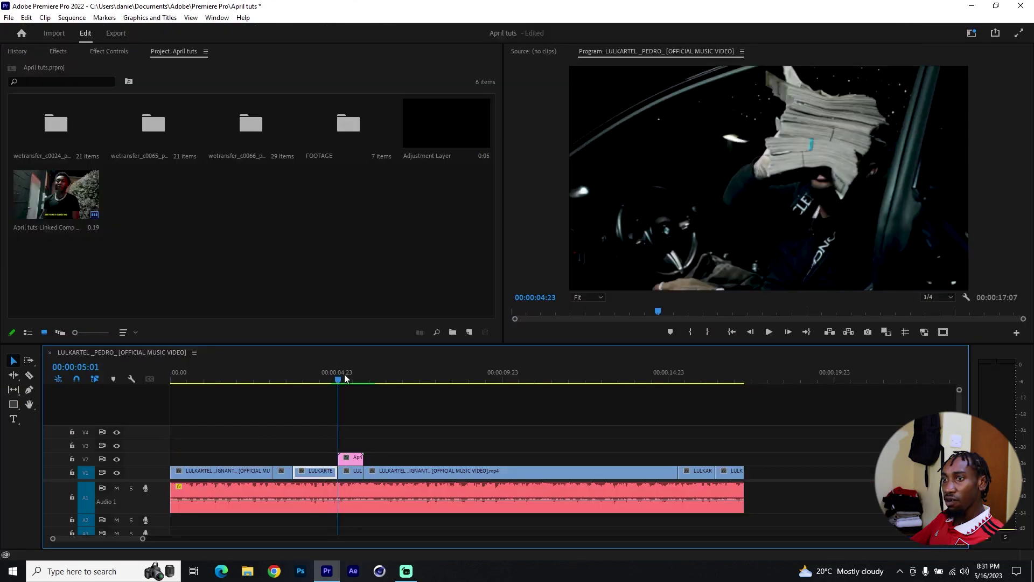
{"action": "left_click_drag", "start_coordinate": [344, 374], "coordinate": [354, 381]}
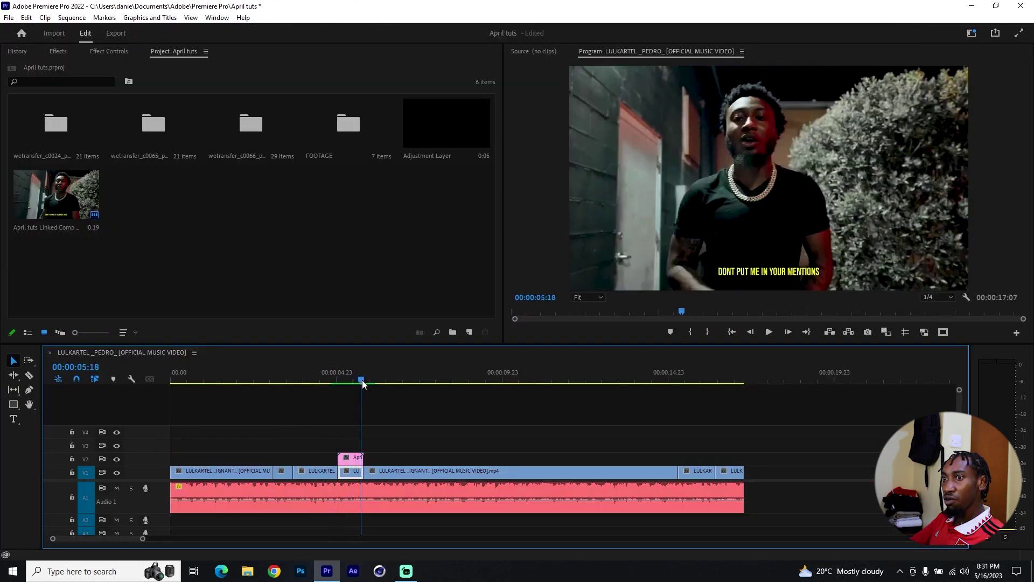
Scrub back to the face-swap clip and play the PEDRO sequence from the start
{"action": "left_click_drag", "start_coordinate": [342, 383], "coordinate": [165, 406]}
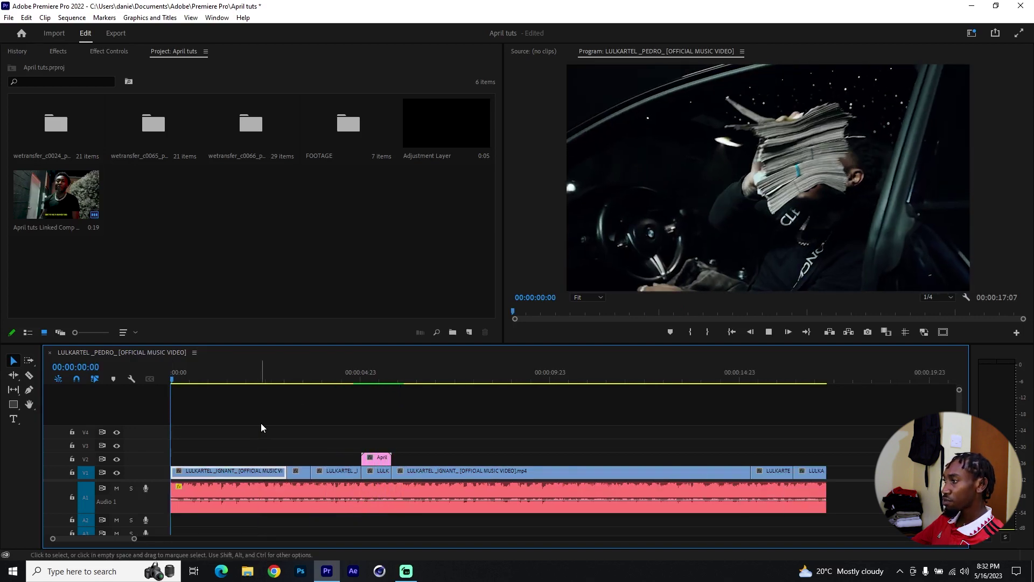
{"action": "key", "text": "space"}
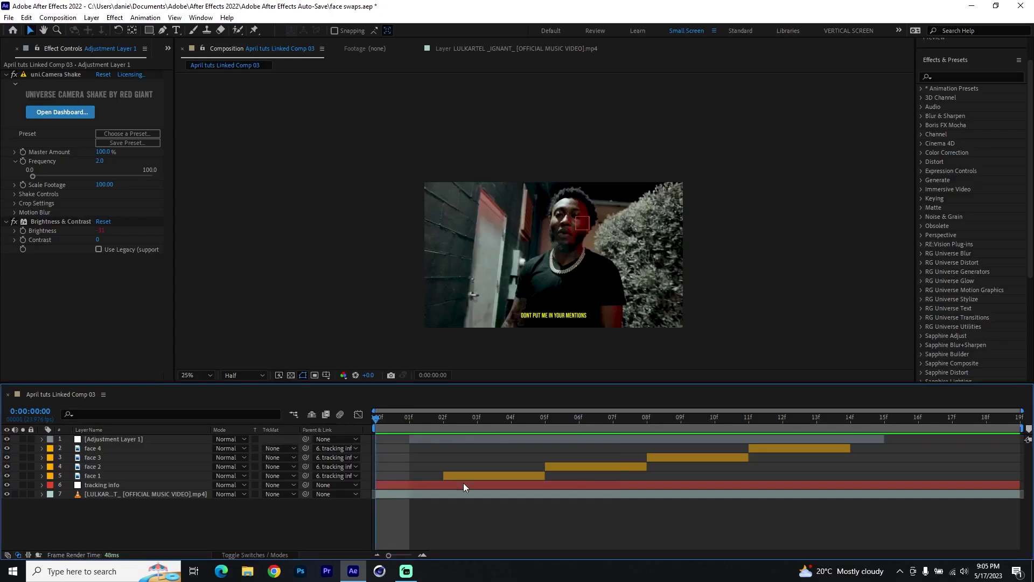
Move to frame 05 and hide the adjustment layer's shake and flicker
{"action": "left_click_drag", "start_coordinate": [422, 422], "coordinate": [593, 431]}
{"action": "left_click", "coordinate": [572, 471]}
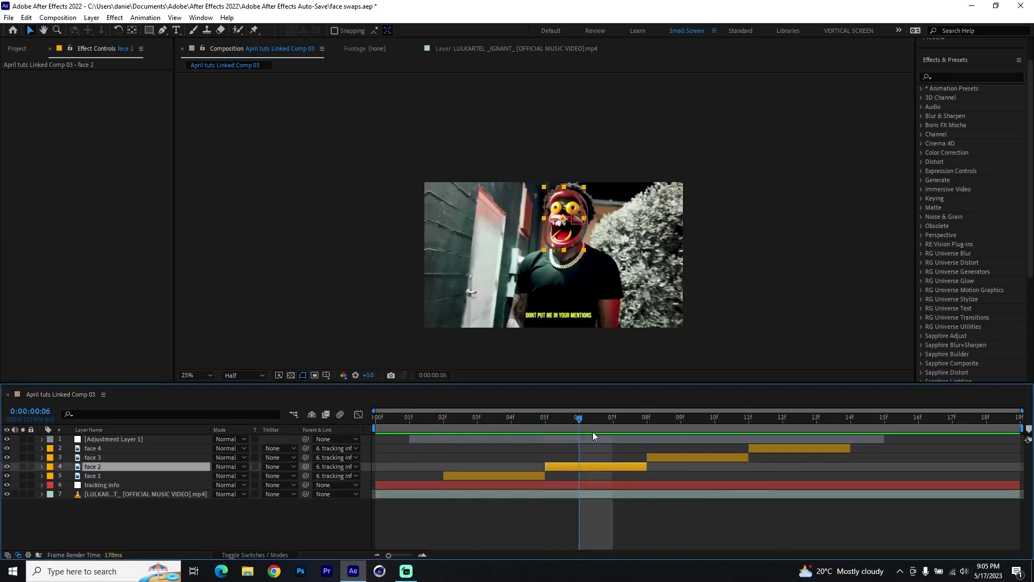
{"action": "left_click", "coordinate": [515, 444]}
{"action": "left_click", "coordinate": [496, 442]}
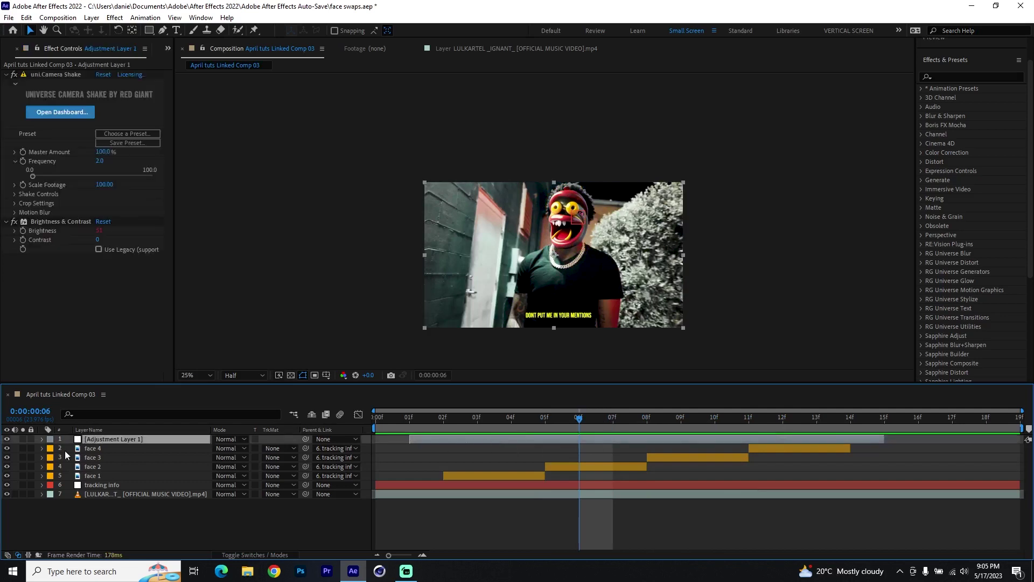
{"action": "left_click", "coordinate": [7, 439]}
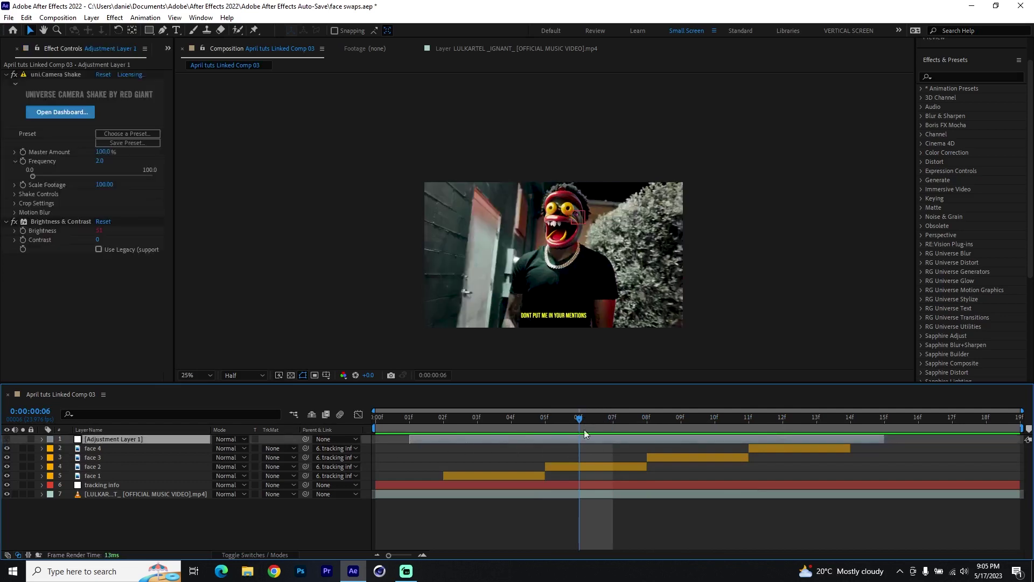
{"action": "scroll", "coordinate": [584, 260], "scroll_direction": "up", "scroll_amount": 2}
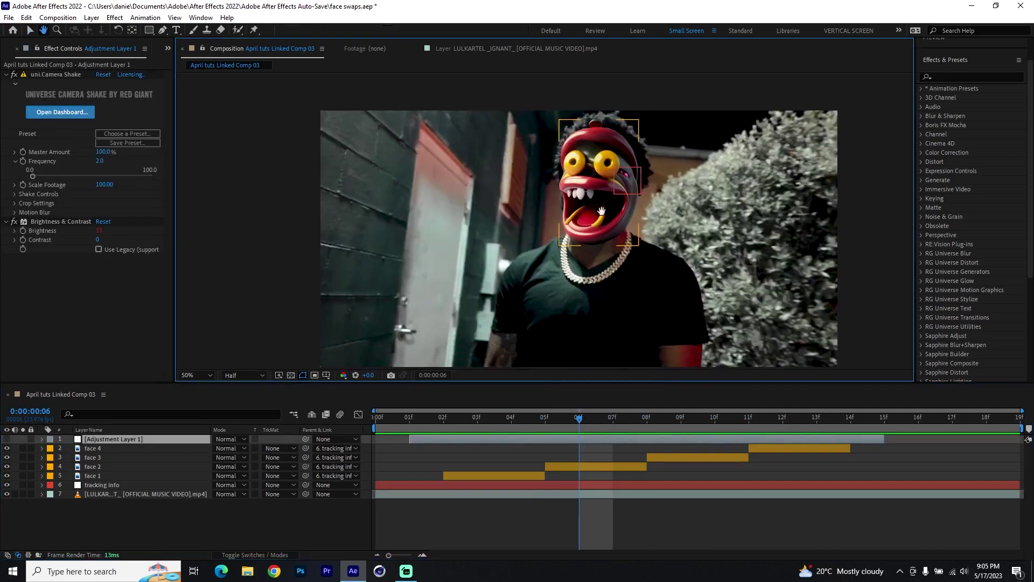
Duplicate face 2 and pre-compose the copy into 'face 2 precomp'
{"action": "left_click", "coordinate": [596, 465]}
{"action": "key", "text": "ctrl+d"}
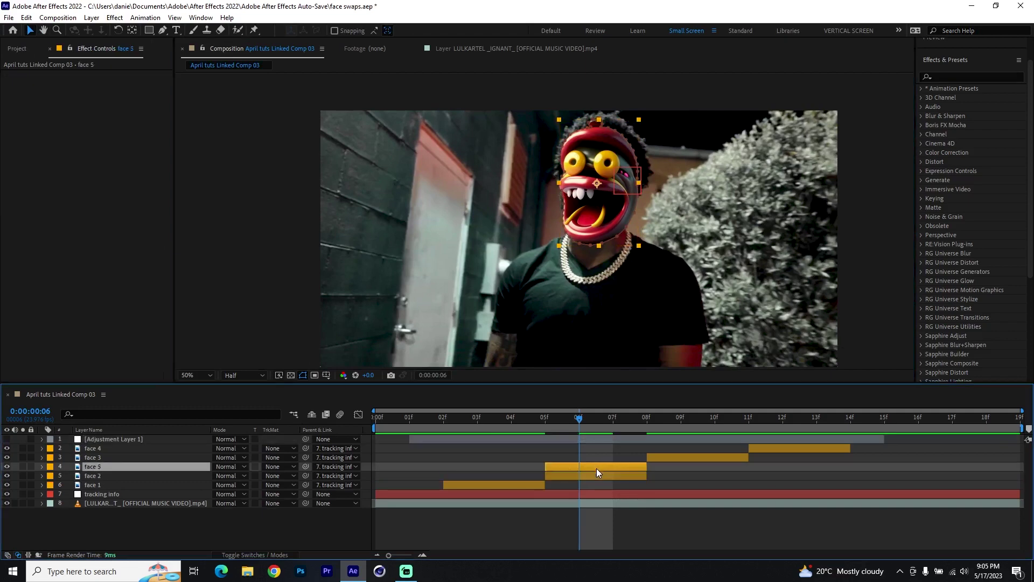
{"action": "right_click", "coordinate": [597, 467]}
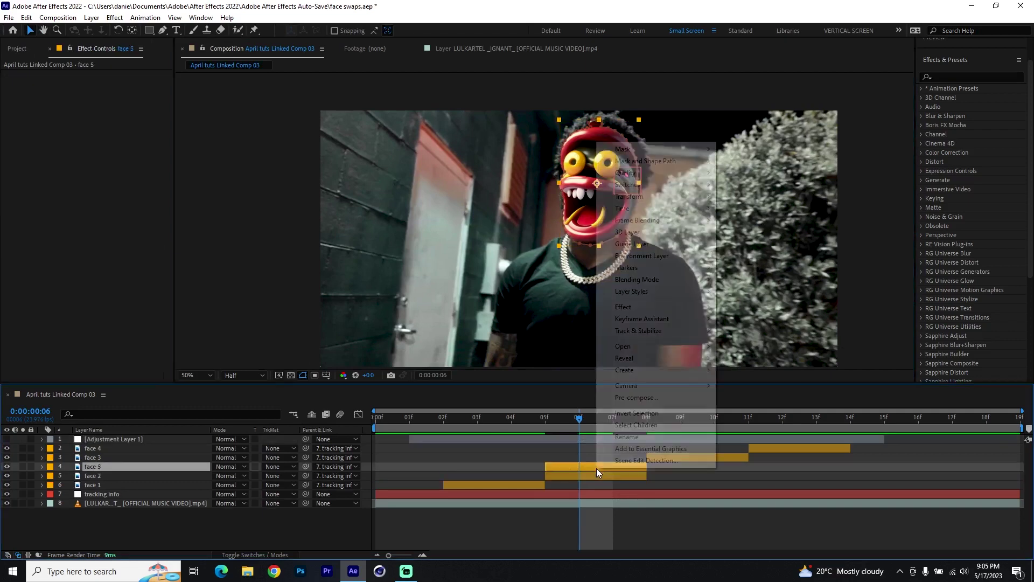
{"action": "left_click", "coordinate": [639, 400]}
{"action": "key", "text": "BackSpace"}
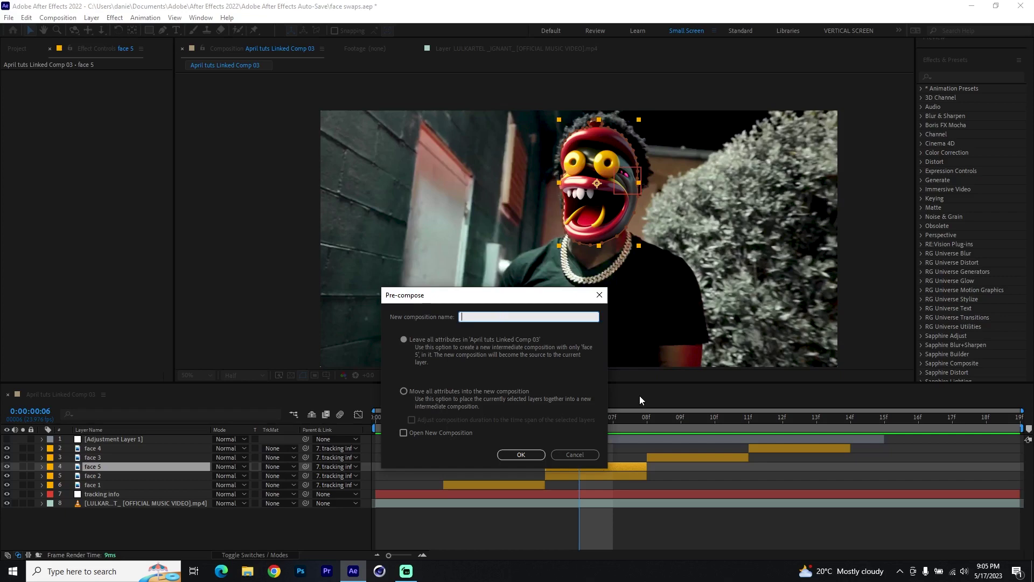
{"action": "left_click", "coordinate": [520, 456]}
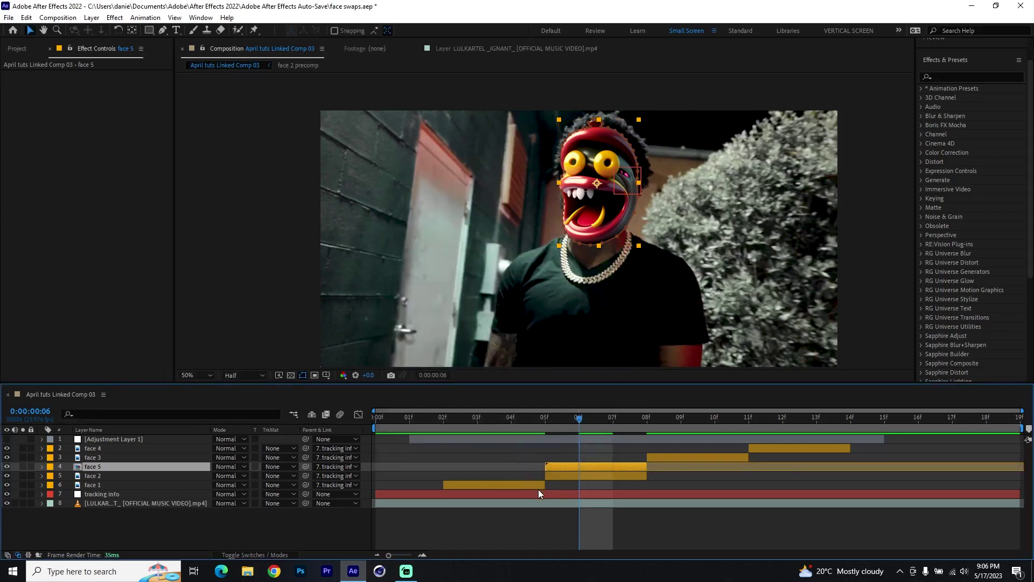
Hide the original face 2 layer and select the face 5 copy
{"action": "left_click", "coordinate": [558, 478]}
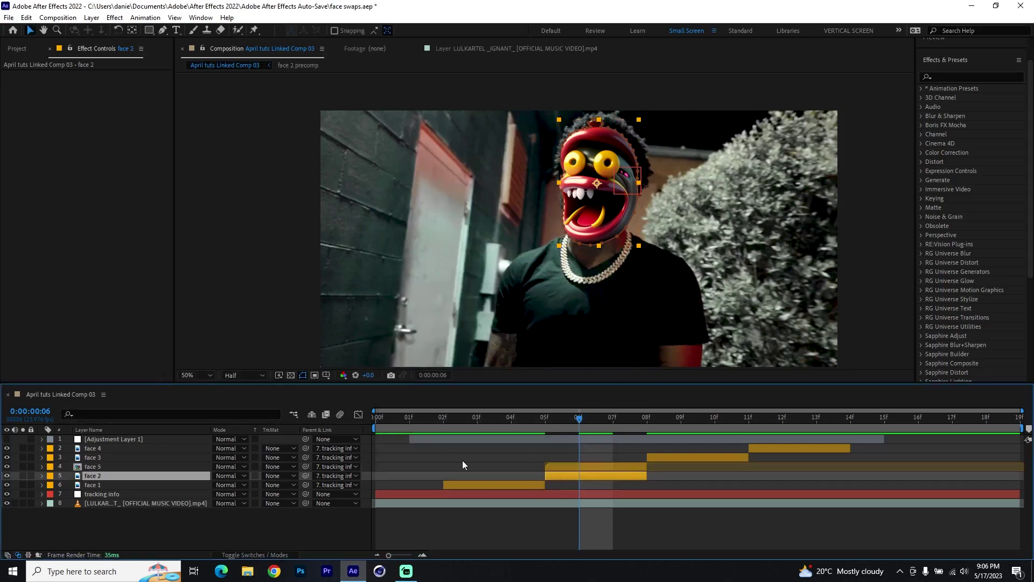
{"action": "left_click", "coordinate": [6, 476]}
{"action": "left_click", "coordinate": [592, 467]}
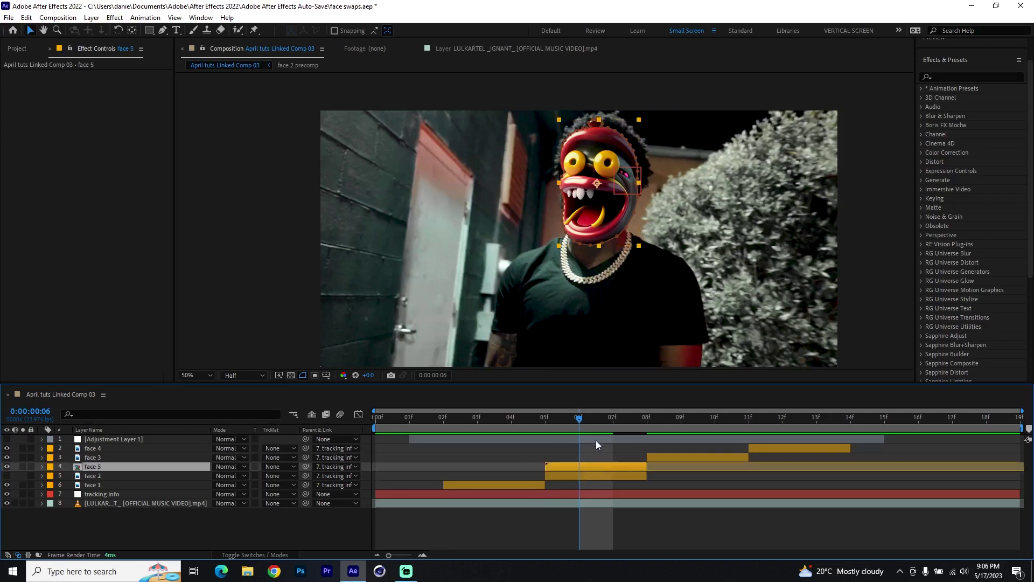
{"action": "left_click", "coordinate": [952, 76]}
Apply Bezier Warp to the face 5 layer and bring up its warp handles
{"action": "type", "text": "bezier"}
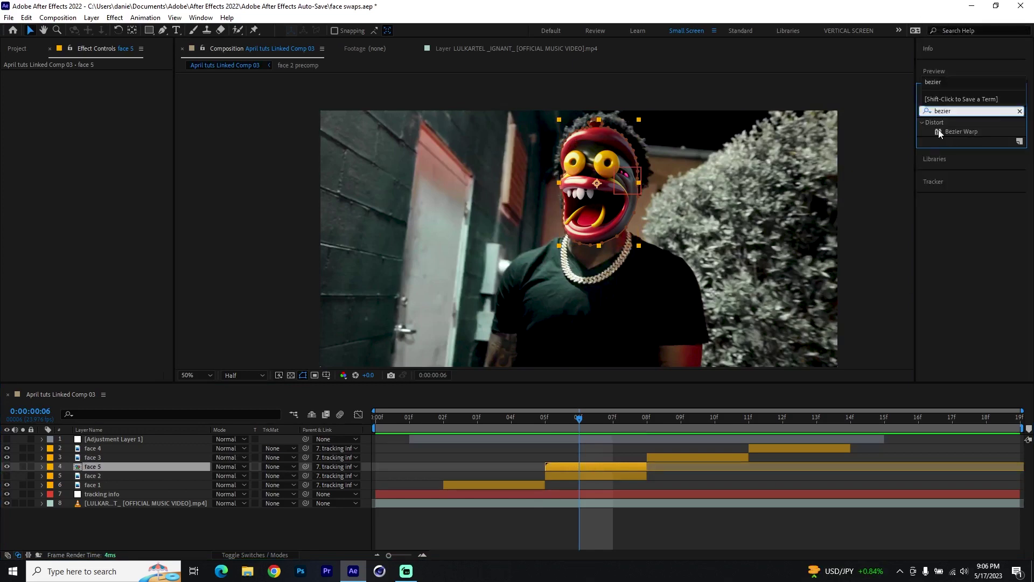
{"action": "left_click_drag", "start_coordinate": [962, 131], "coordinate": [574, 470]}
{"action": "scroll", "coordinate": [592, 285], "scroll_direction": "down", "scroll_amount": 2}
{"action": "scroll", "coordinate": [591, 285], "scroll_direction": "up", "scroll_amount": 2}
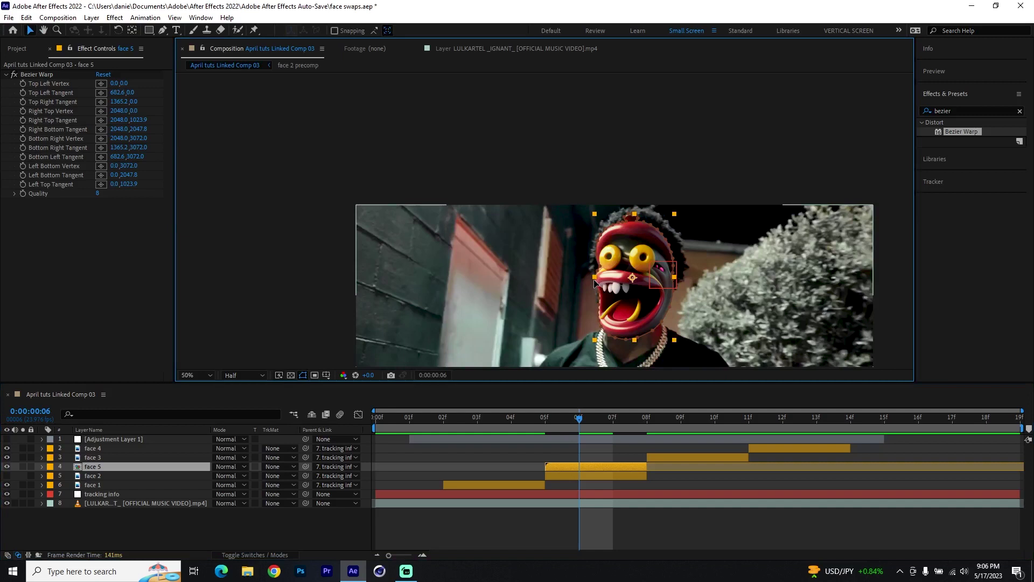
{"action": "left_click", "coordinate": [617, 465]}
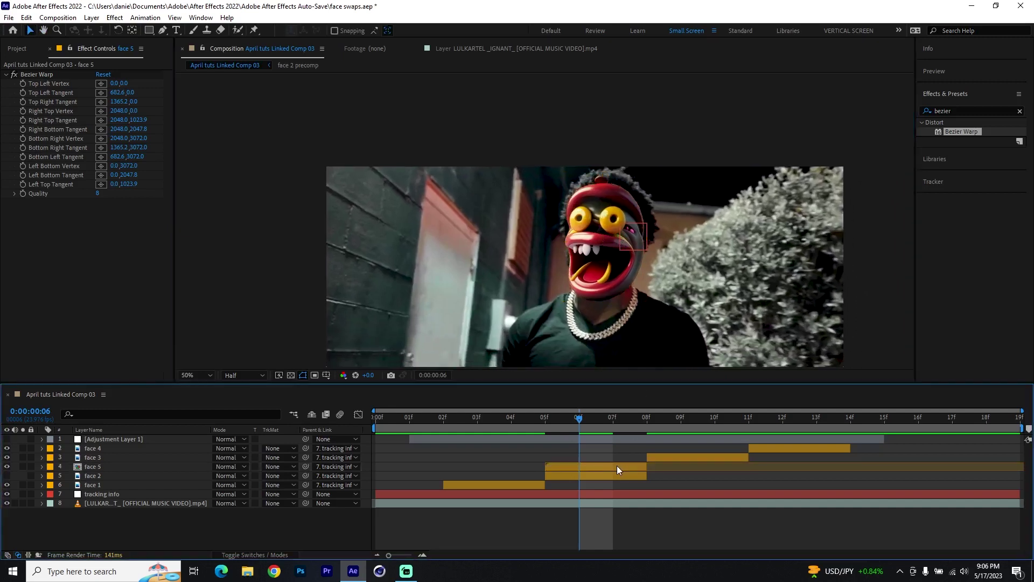
{"action": "left_click", "coordinate": [43, 74]}
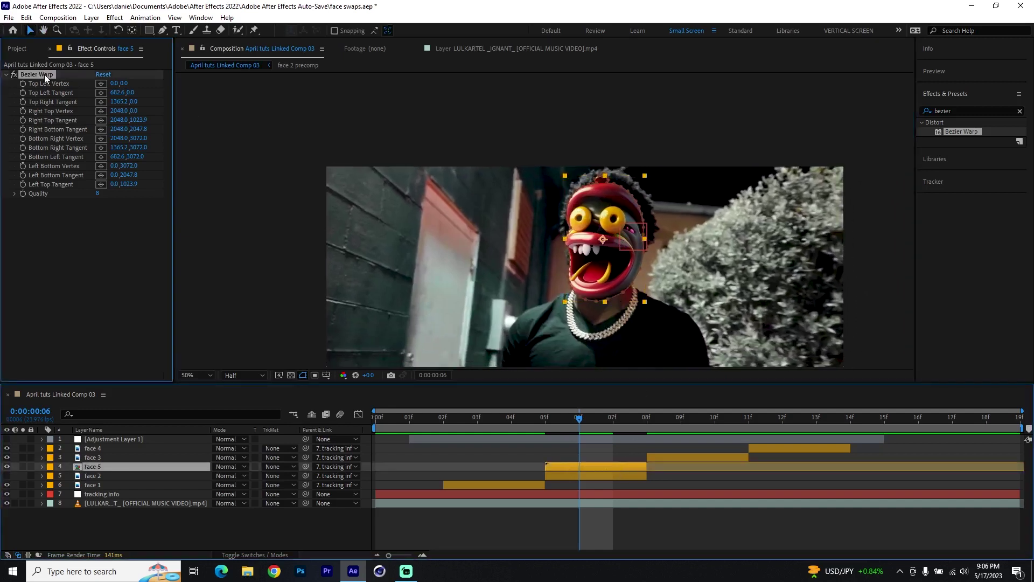
At frame 05, curve face 5's left side inward and raise both bottom curves under the chin
{"action": "scroll", "coordinate": [604, 281], "scroll_direction": "up", "scroll_amount": 2}
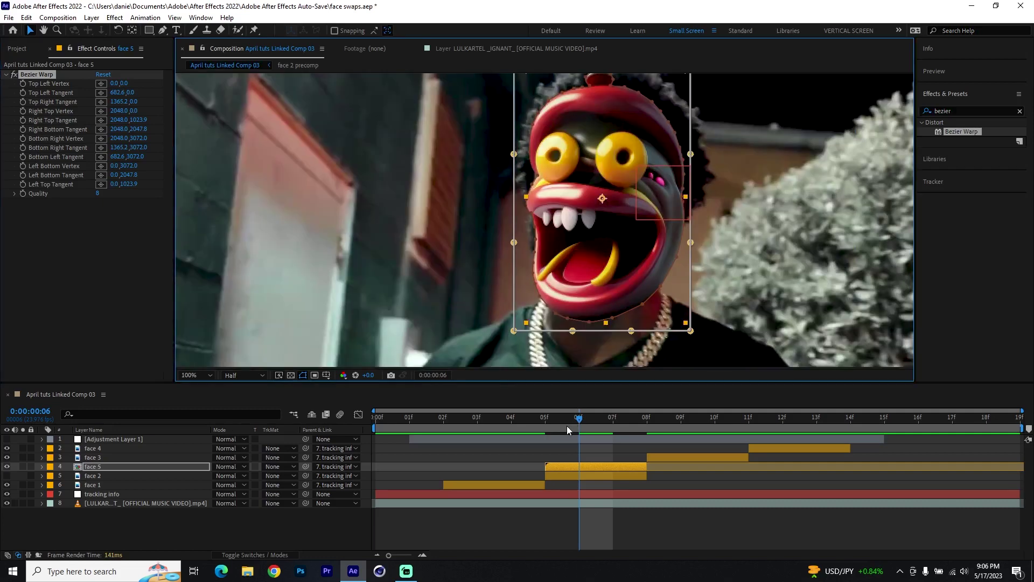
{"action": "left_click", "coordinate": [548, 421]}
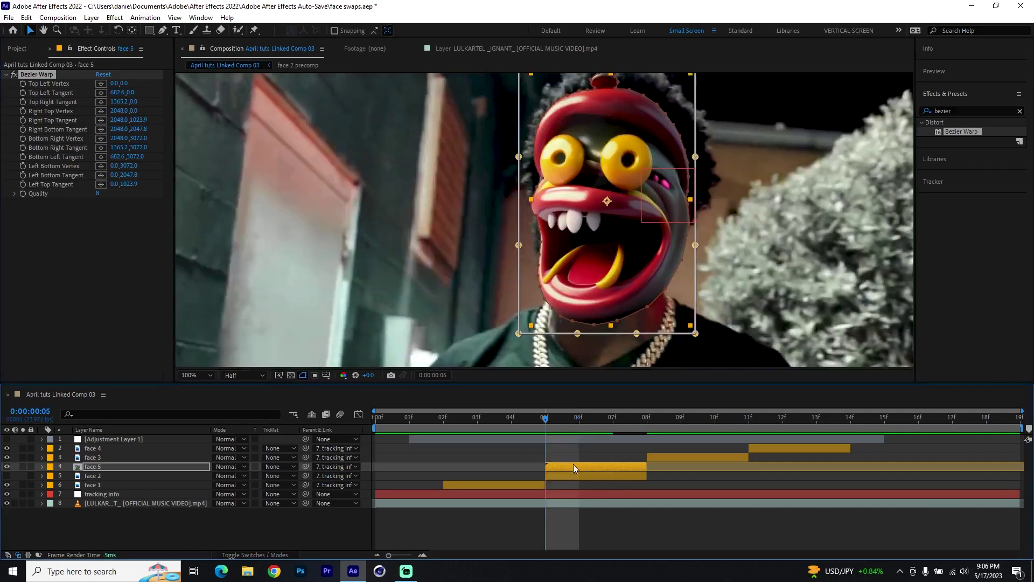
{"action": "left_click_drag", "start_coordinate": [519, 246], "coordinate": [525, 244]}
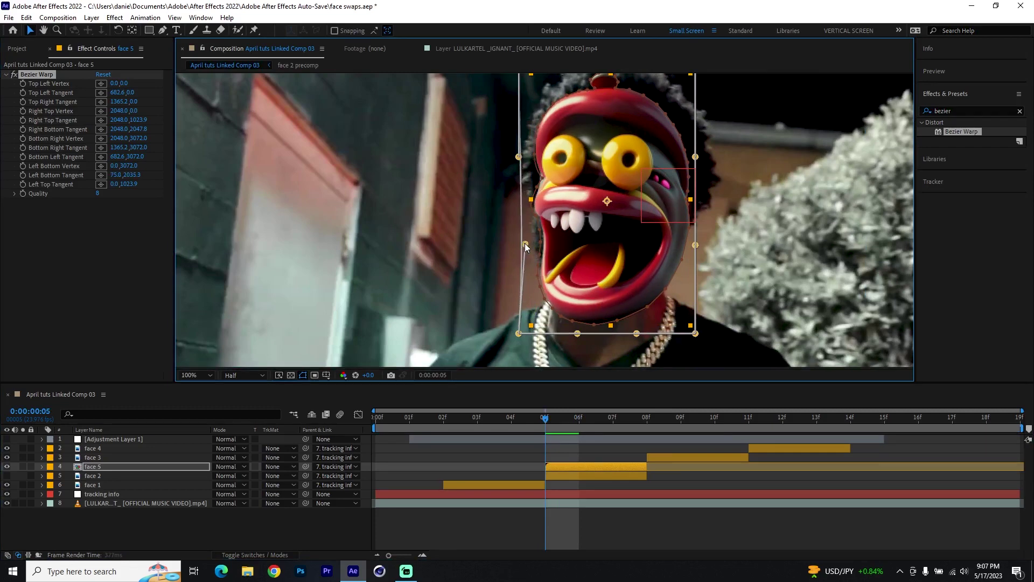
{"action": "left_click_drag", "start_coordinate": [578, 334], "coordinate": [580, 318]}
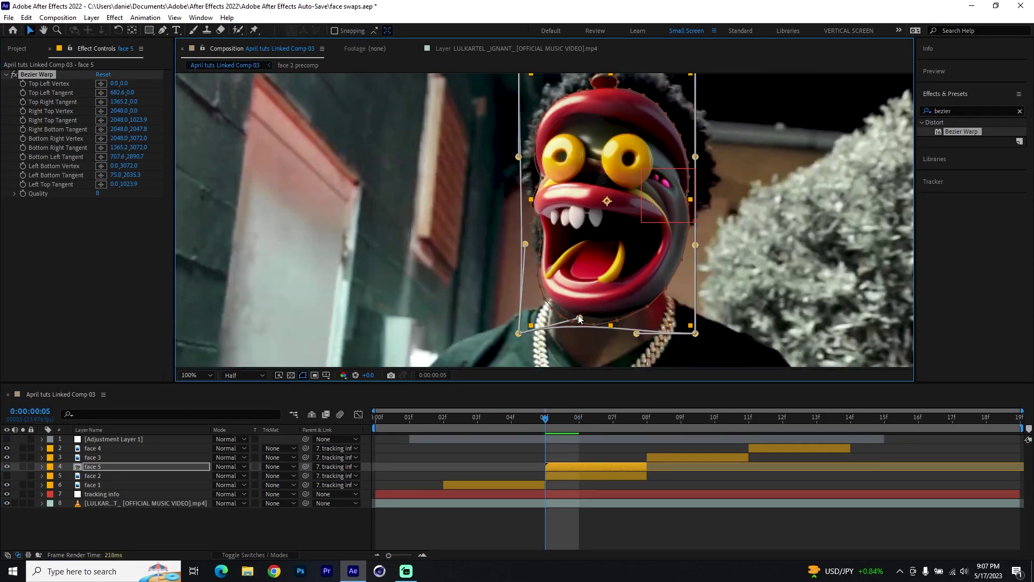
{"action": "left_click_drag", "start_coordinate": [636, 334], "coordinate": [629, 326]}
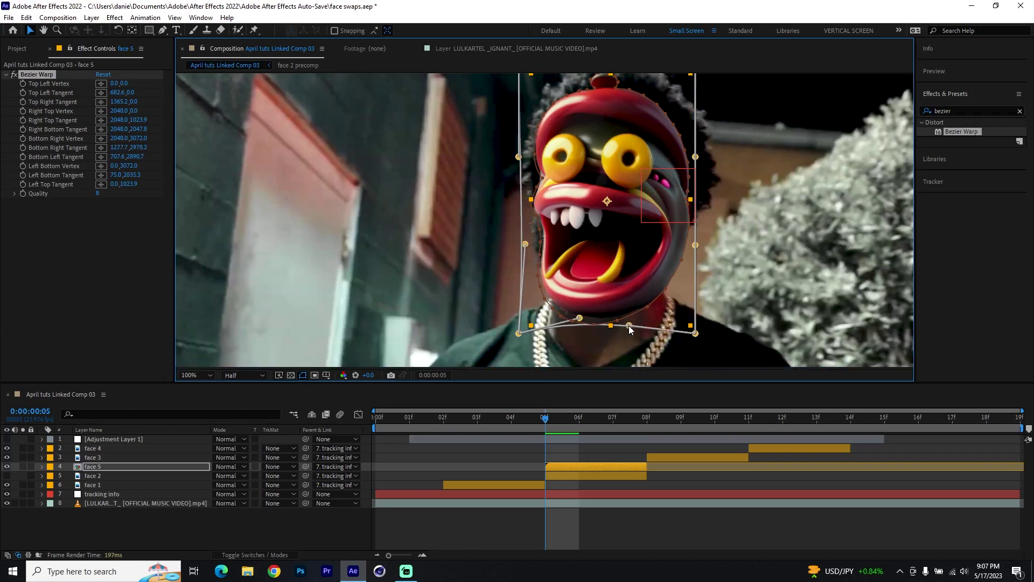
Drop the preview resolution to Quarter and warp face 5's right side, top, jaw and bottom edge around the neck
{"action": "left_click", "coordinate": [241, 376]}
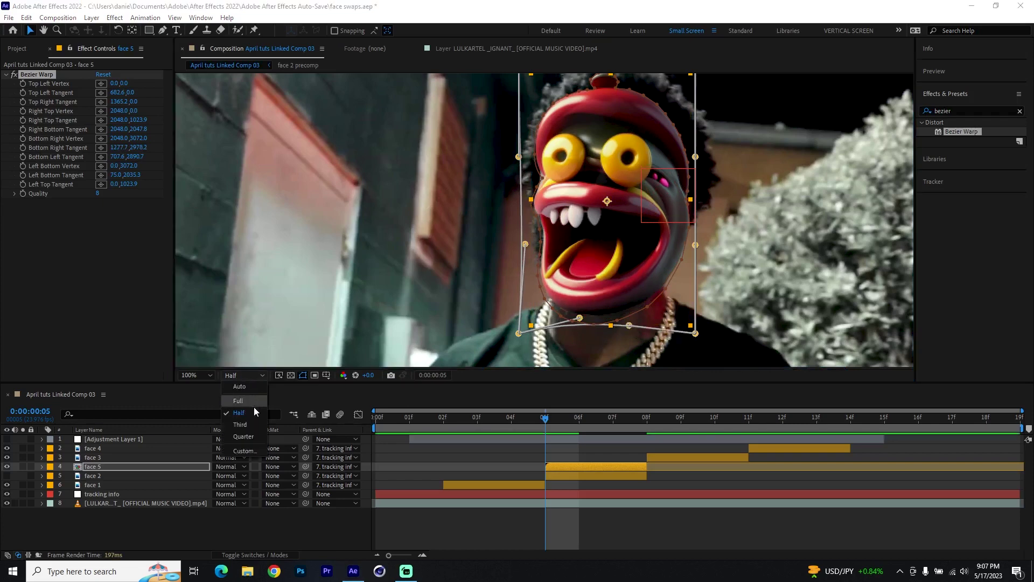
{"action": "left_click", "coordinate": [247, 435]}
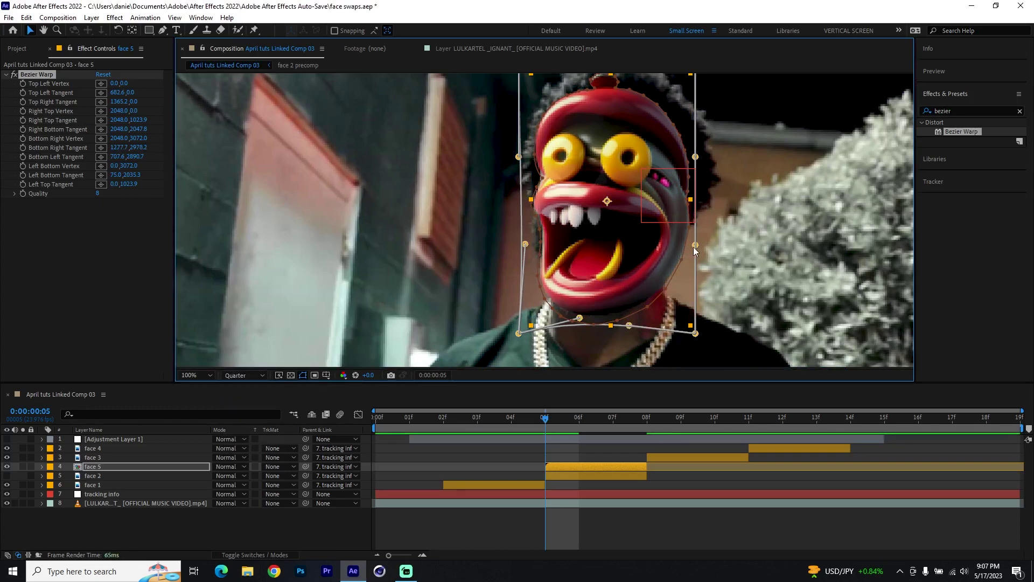
{"action": "left_click_drag", "start_coordinate": [693, 247], "coordinate": [677, 247]}
{"action": "scroll", "coordinate": [583, 154], "scroll_direction": "up", "scroll_amount": 3}
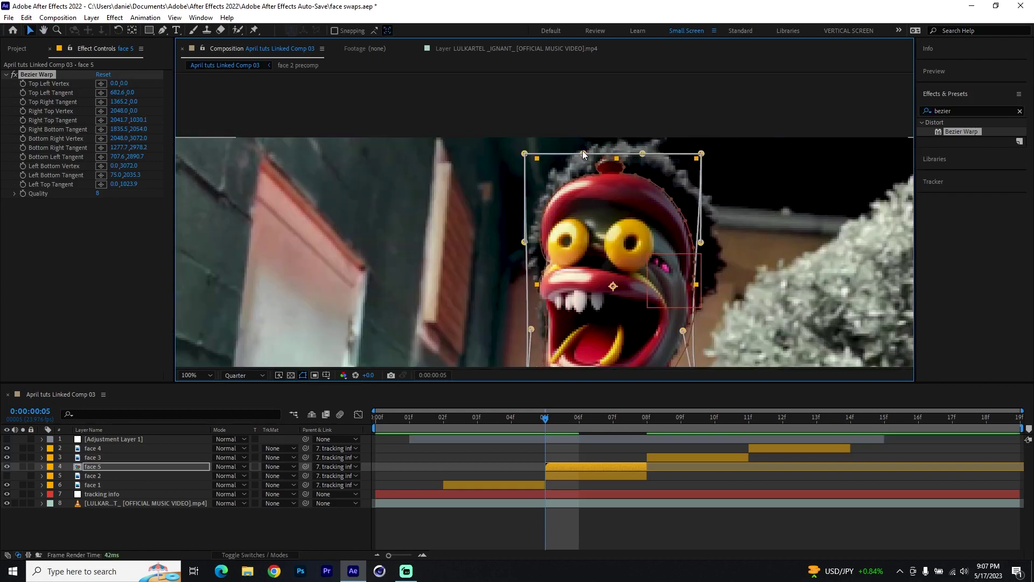
{"action": "left_click_drag", "start_coordinate": [583, 155], "coordinate": [586, 175]}
{"action": "left_click_drag", "start_coordinate": [524, 241], "coordinate": [536, 243]}
{"action": "scroll", "coordinate": [671, 212], "scroll_direction": "down", "scroll_amount": 3}
{"action": "left_click_drag", "start_coordinate": [647, 297], "coordinate": [644, 289]}
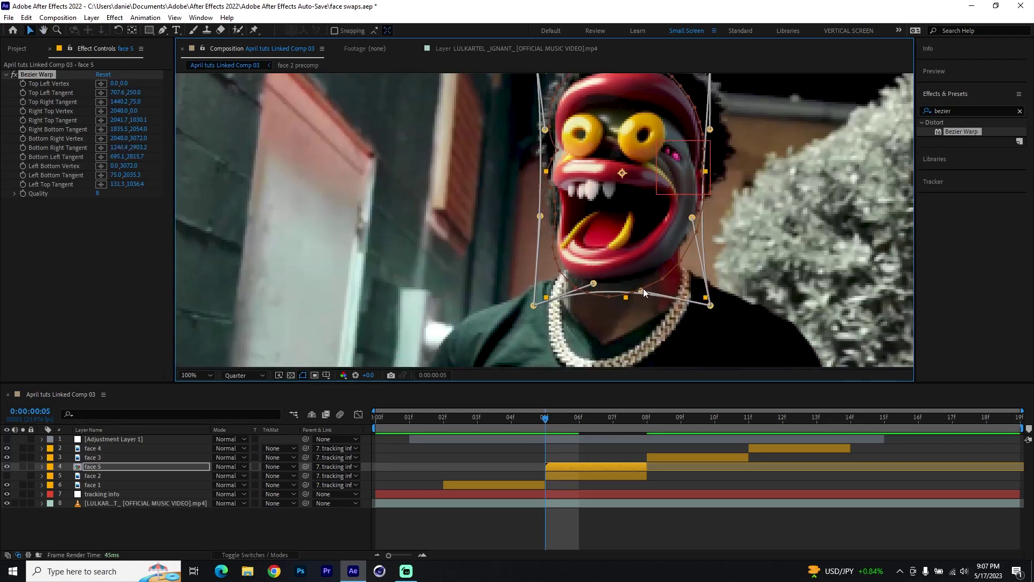
{"action": "scroll", "coordinate": [643, 289], "scroll_direction": "down", "scroll_amount": 2}
{"action": "scroll", "coordinate": [673, 261], "scroll_direction": "down", "scroll_amount": 2}
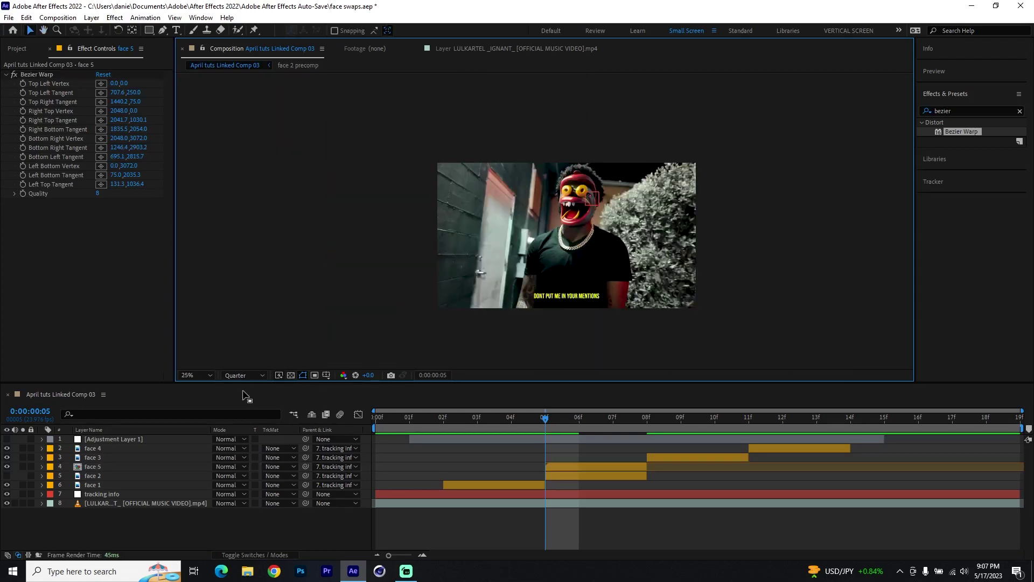
{"action": "left_click", "coordinate": [240, 375]}
Set the preview to Half, scrub nearby frames, and hide face 5 to compare against the footage
{"action": "left_click", "coordinate": [237, 412]}
{"action": "mouse_move", "coordinate": [560, 420]}
{"action": "left_mouse_down"}
{"action": "mouse_move", "coordinate": [583, 422]}
{"action": "mouse_move", "coordinate": [480, 425]}
{"action": "mouse_move", "coordinate": [587, 428]}
{"action": "mouse_move", "coordinate": [538, 428]}
{"action": "mouse_move", "coordinate": [568, 429]}
{"action": "left_mouse_up"}
{"action": "left_click", "coordinate": [568, 465]}
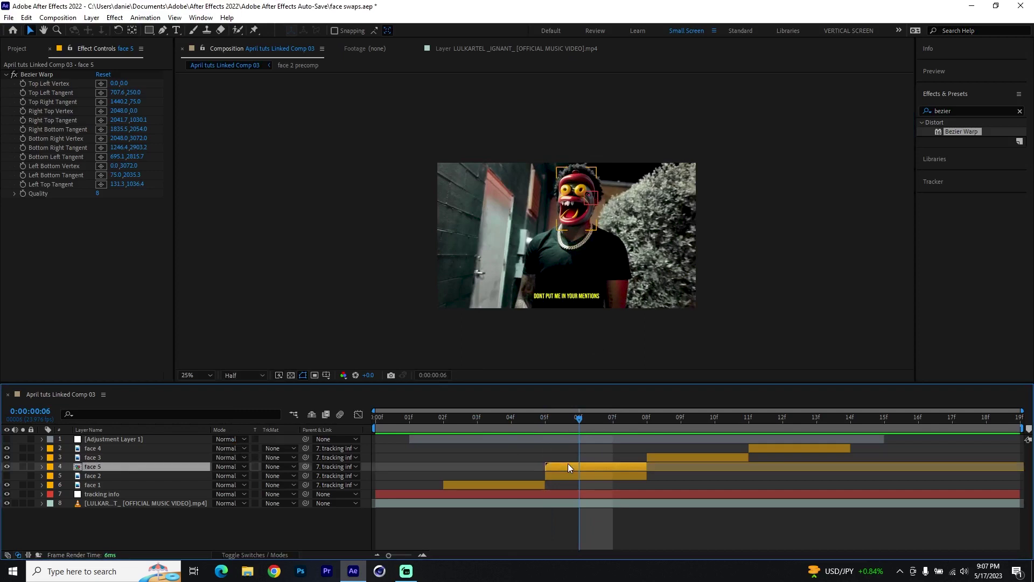
{"action": "left_click", "coordinate": [7, 467]}
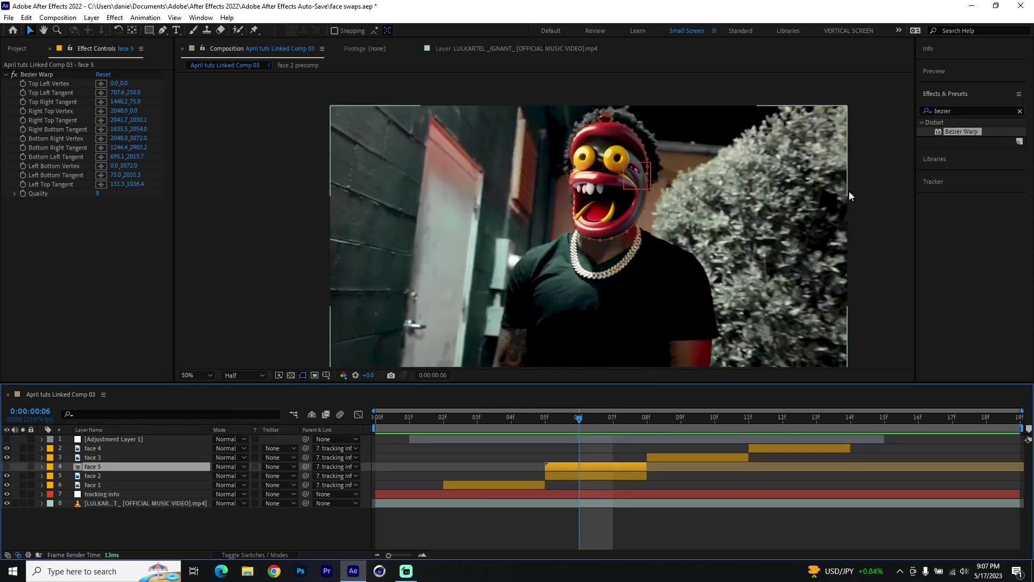
Hide face 2, show face 5 again, and play through the frames up to 09
{"action": "left_click", "coordinate": [602, 475]}
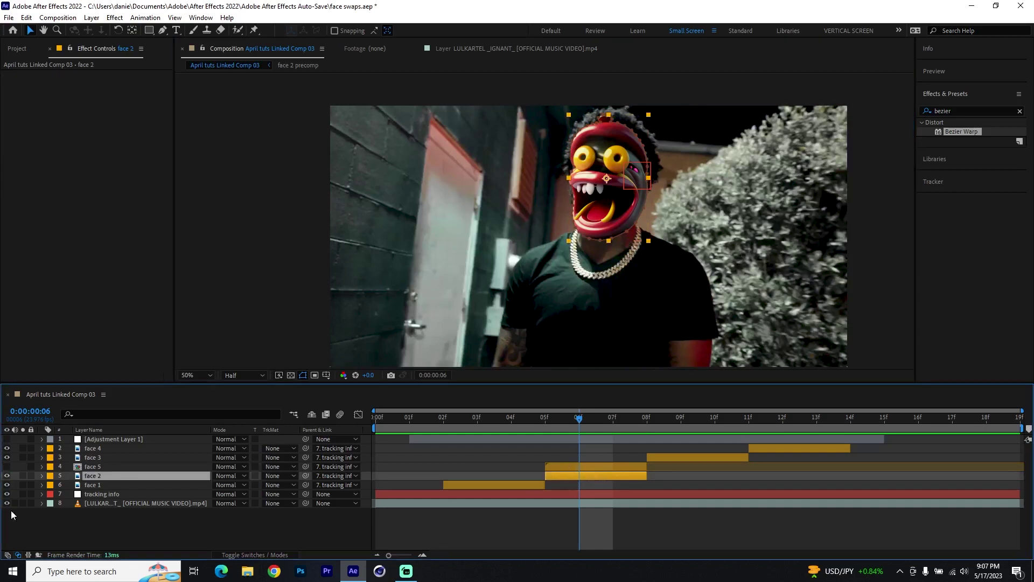
{"action": "left_click", "coordinate": [7, 475]}
{"action": "left_click", "coordinate": [7, 467]}
{"action": "left_click", "coordinate": [121, 467]}
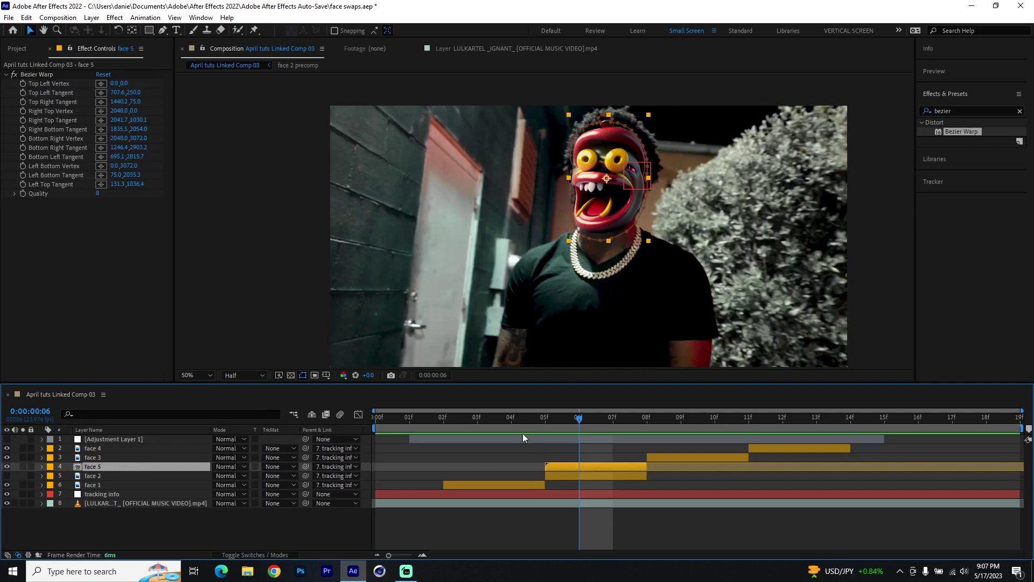
{"action": "left_click", "coordinate": [477, 420]}
{"action": "left_click_drag", "start_coordinate": [447, 425], "coordinate": [681, 423]}
Zoom the preview out to 25% and duplicate the face 3 layer at frame 09
{"action": "key", "text": "ctrl+Down"}
{"action": "left_click", "coordinate": [561, 423]}
{"action": "key", "text": "comma"}
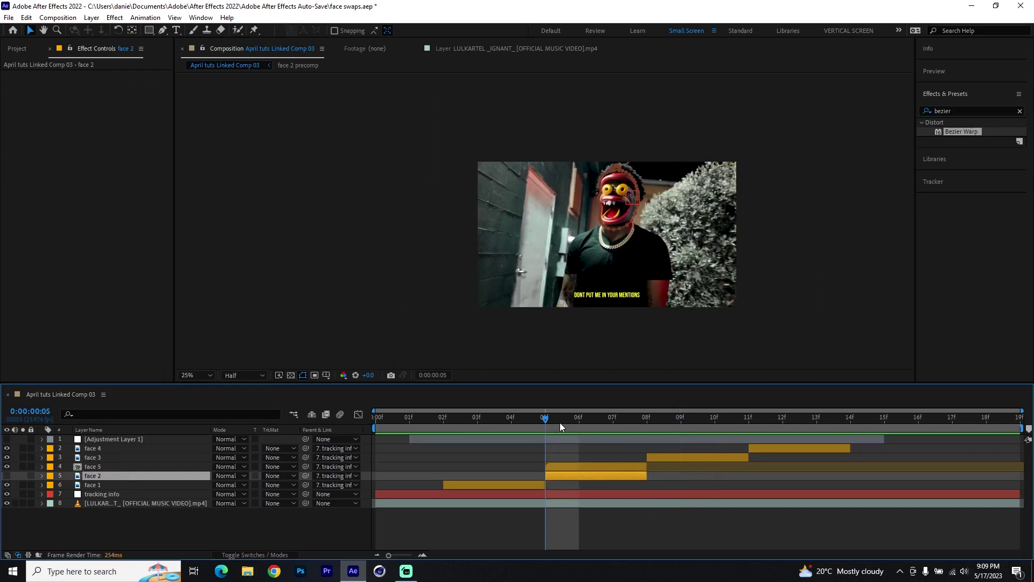
{"action": "left_click", "coordinate": [687, 418]}
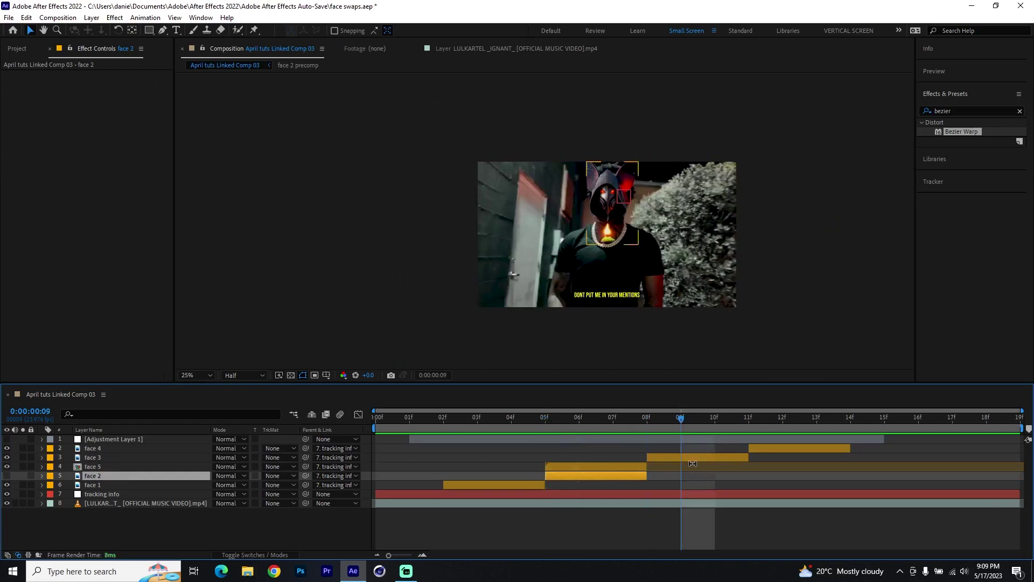
{"action": "left_click", "coordinate": [610, 222]}
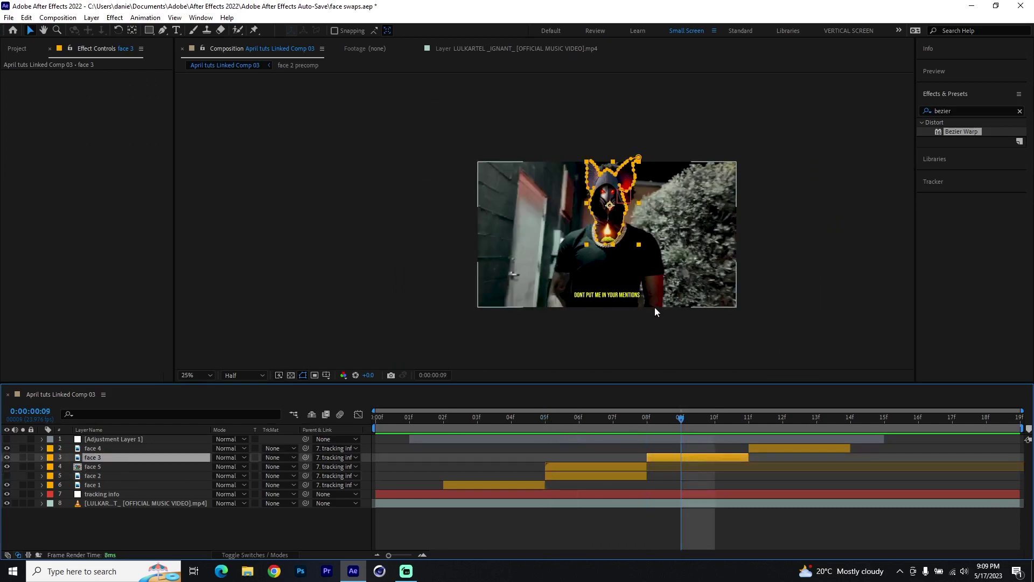
{"action": "key", "text": "ctrl+d"}
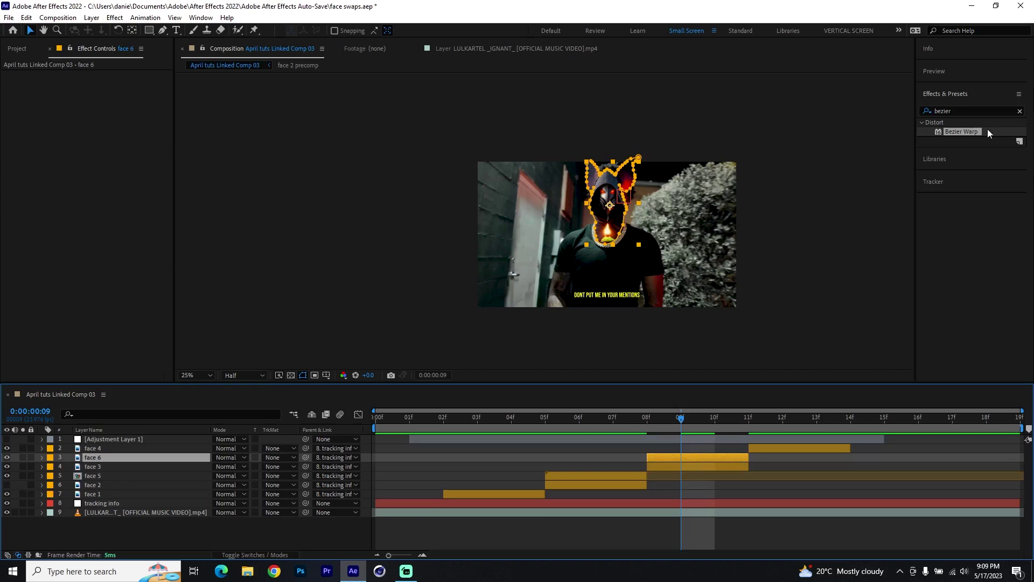
Pre-compose the new face 6 layer and apply Bezier Warp to it
{"action": "left_click", "coordinate": [706, 468]}
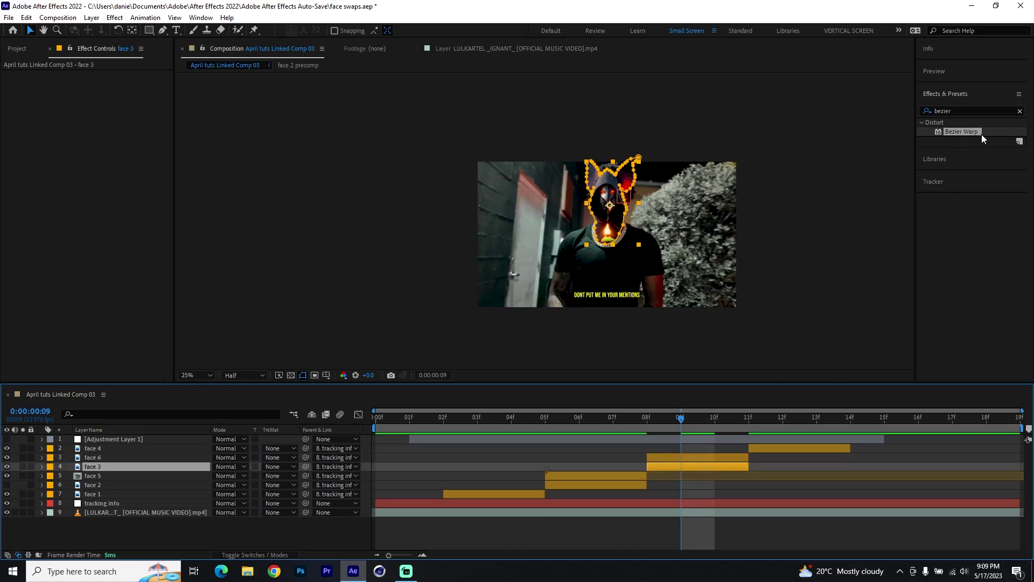
{"action": "left_click", "coordinate": [709, 455]}
{"action": "key", "text": "ctrl+shift+c"}
{"action": "key", "text": "Return"}
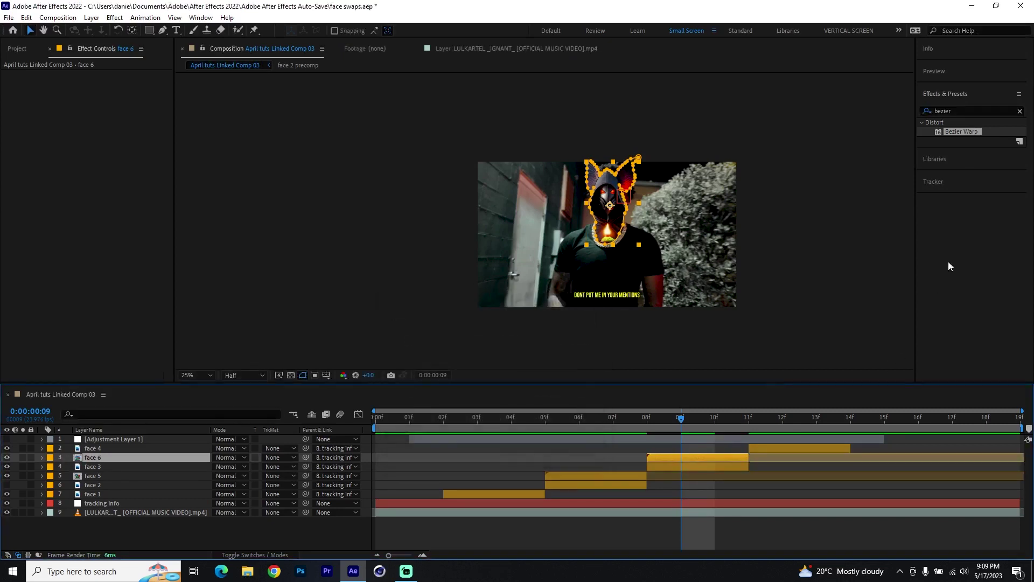
{"action": "left_click_drag", "start_coordinate": [958, 130], "coordinate": [730, 455]}
{"action": "left_click", "coordinate": [54, 468]}
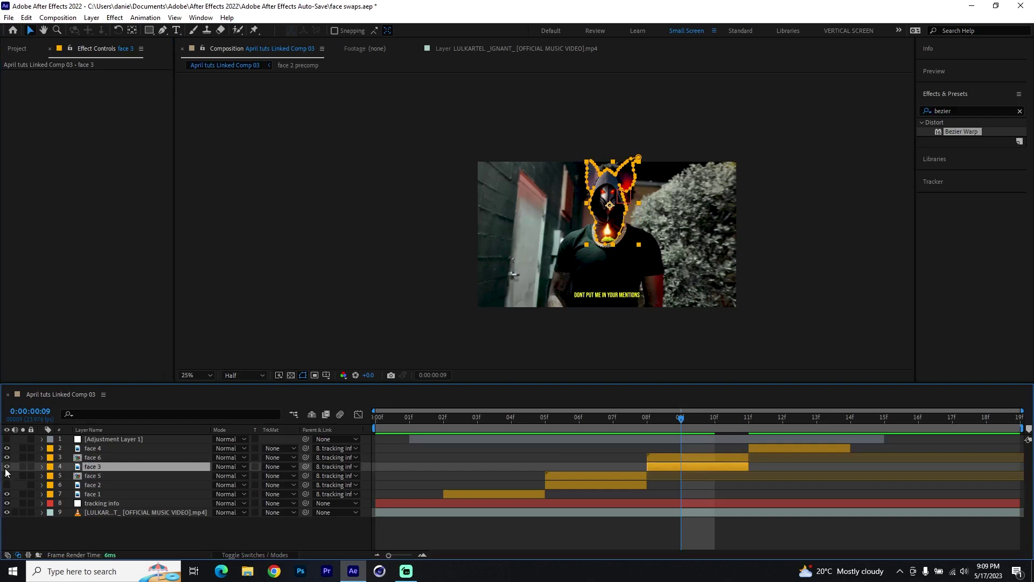
Select face 6 at frame 08 and bring up its Bezier Warp handles
{"action": "left_click", "coordinate": [690, 456]}
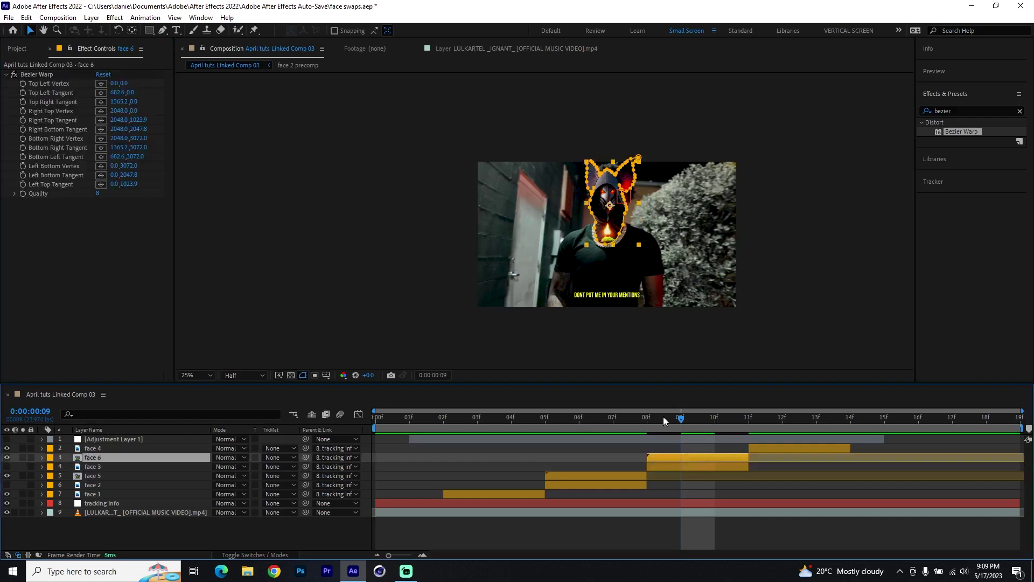
{"action": "left_click", "coordinate": [663, 416]}
{"action": "scroll", "coordinate": [632, 213], "scroll_direction": "up", "scroll_amount": 4}
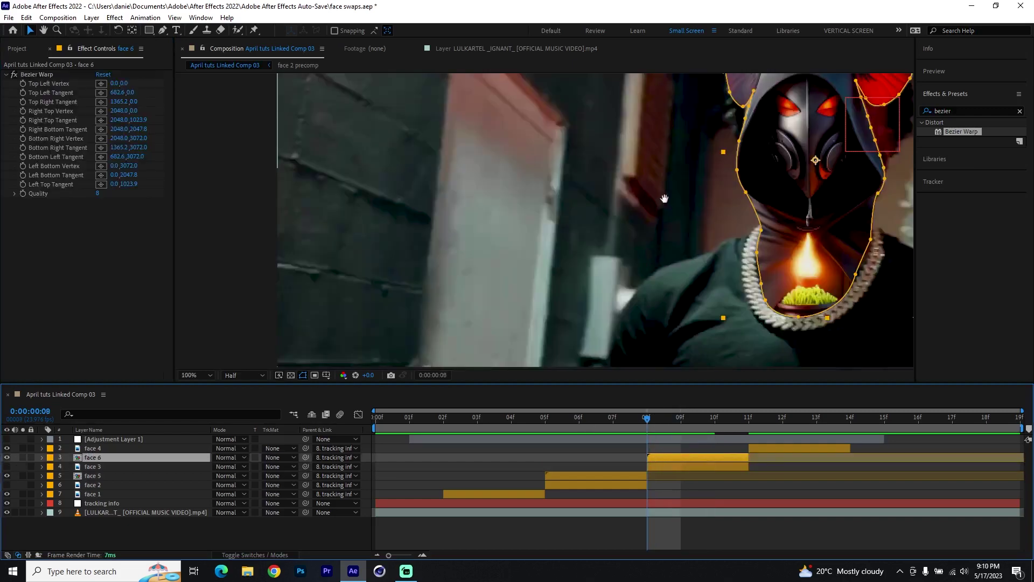
{"action": "scroll", "coordinate": [646, 221], "scroll_direction": "down", "scroll_amount": 3}
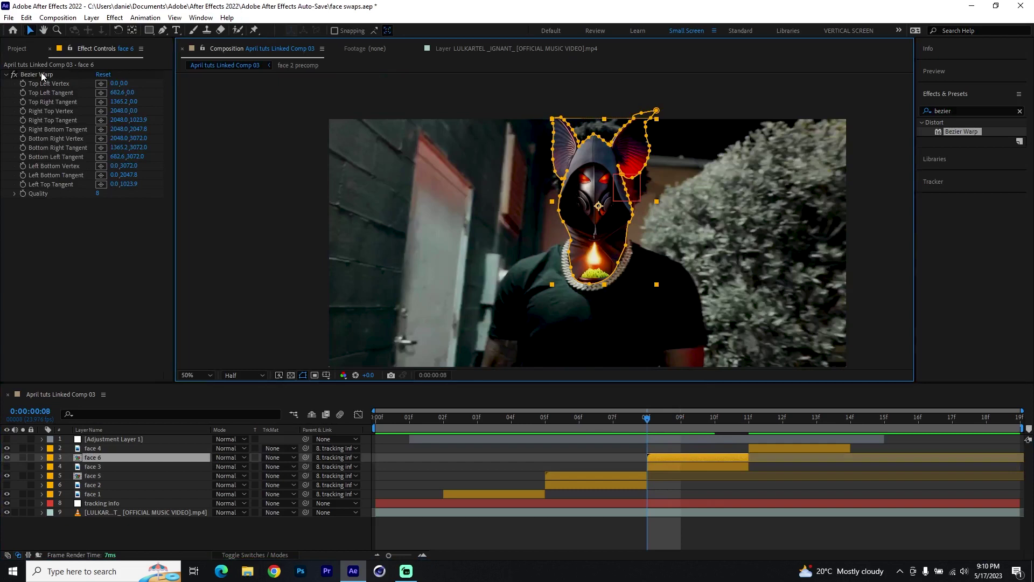
{"action": "left_click", "coordinate": [39, 75]}
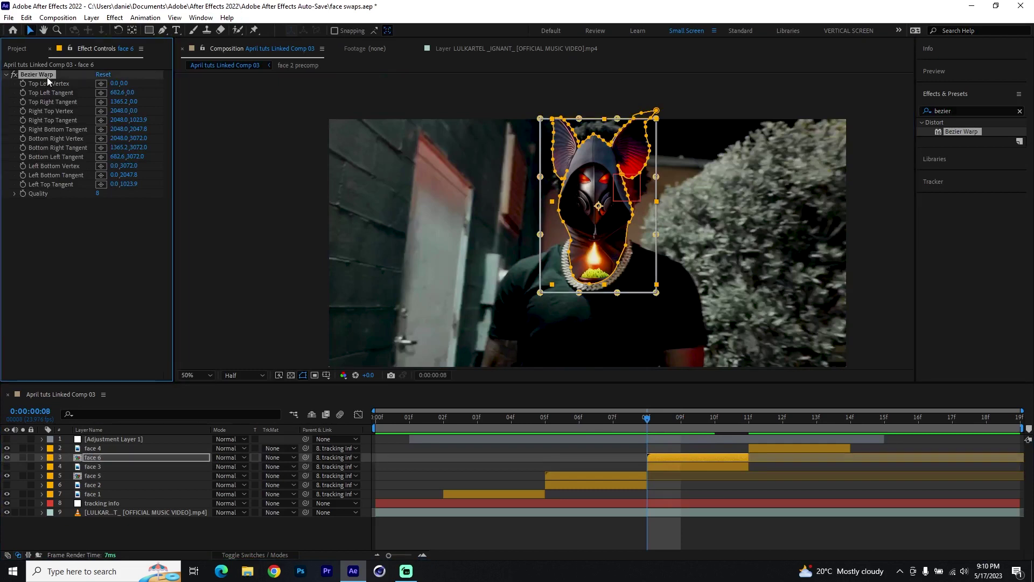
Bend the mask's upper, lower and bottom-left sides to fit the rapper's head and neck
{"action": "left_click_drag", "start_coordinate": [540, 176], "coordinate": [546, 172]}
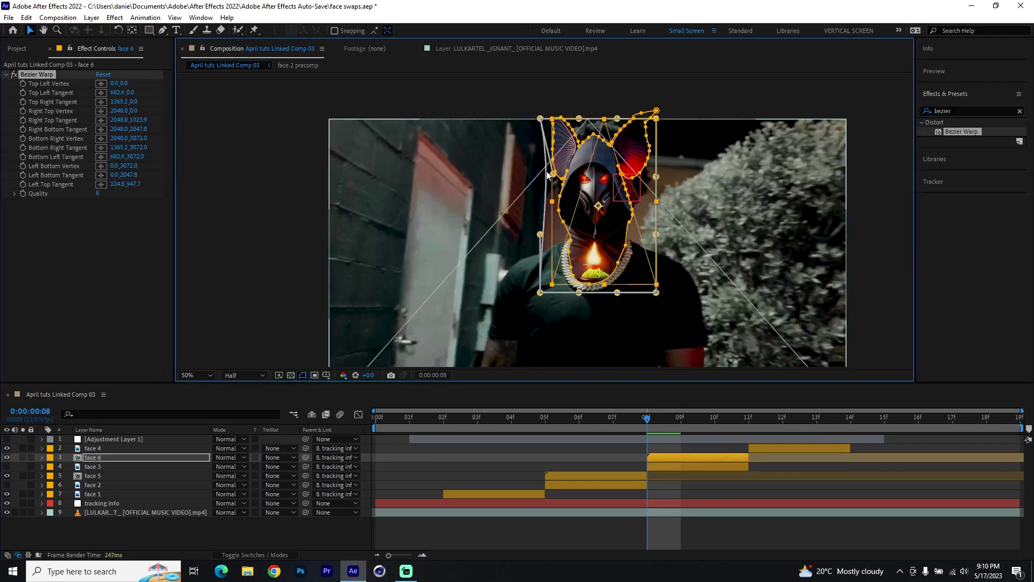
{"action": "left_click_drag", "start_coordinate": [656, 176], "coordinate": [667, 177]}
{"action": "left_click_drag", "start_coordinate": [657, 234], "coordinate": [651, 234]}
{"action": "left_click_drag", "start_coordinate": [541, 233], "coordinate": [539, 231]}
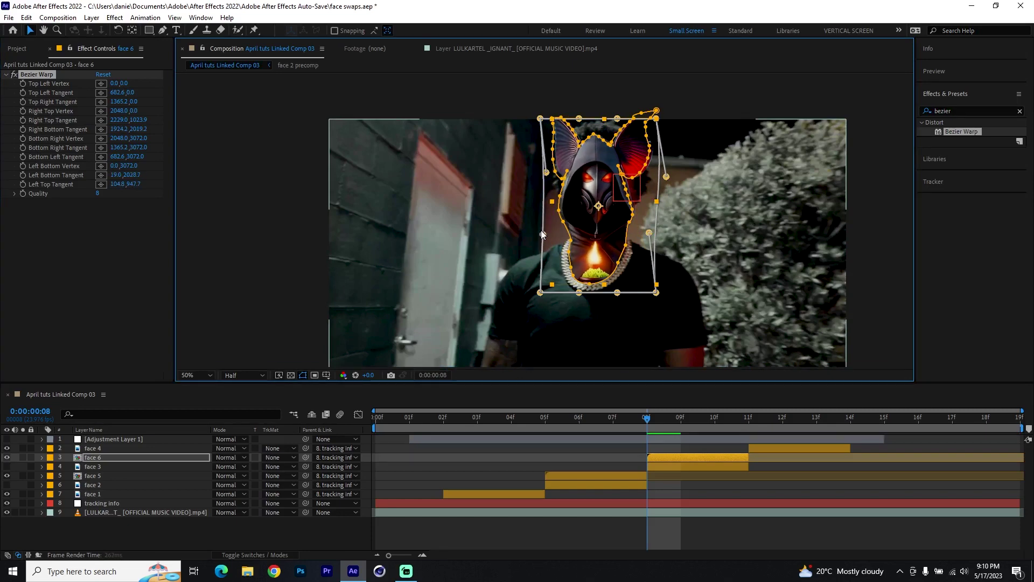
{"action": "left_click_drag", "start_coordinate": [578, 292], "coordinate": [572, 294]}
{"action": "left_click_drag", "start_coordinate": [538, 232], "coordinate": [543, 237]}
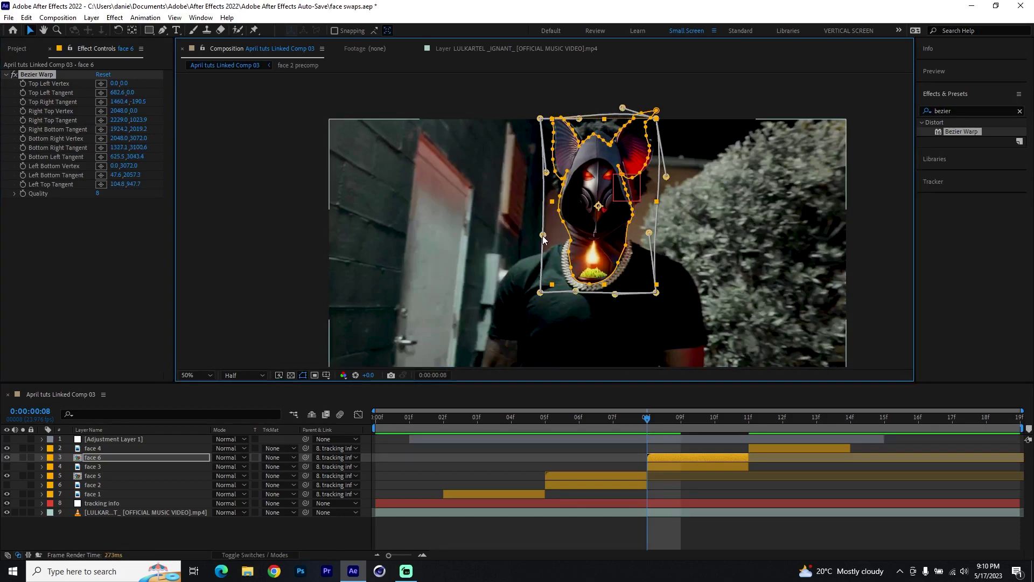
{"action": "left_click", "coordinate": [751, 493]}
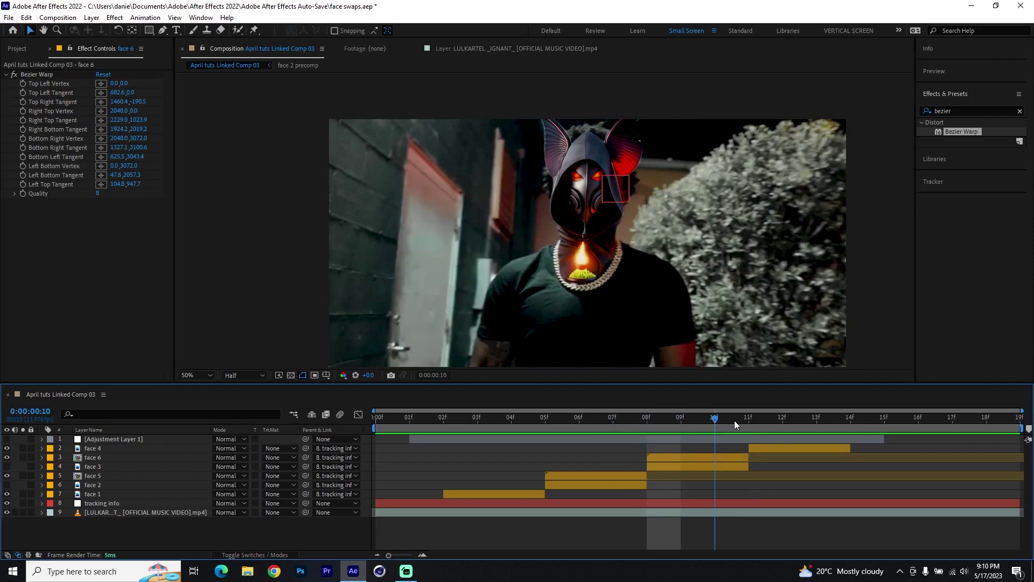